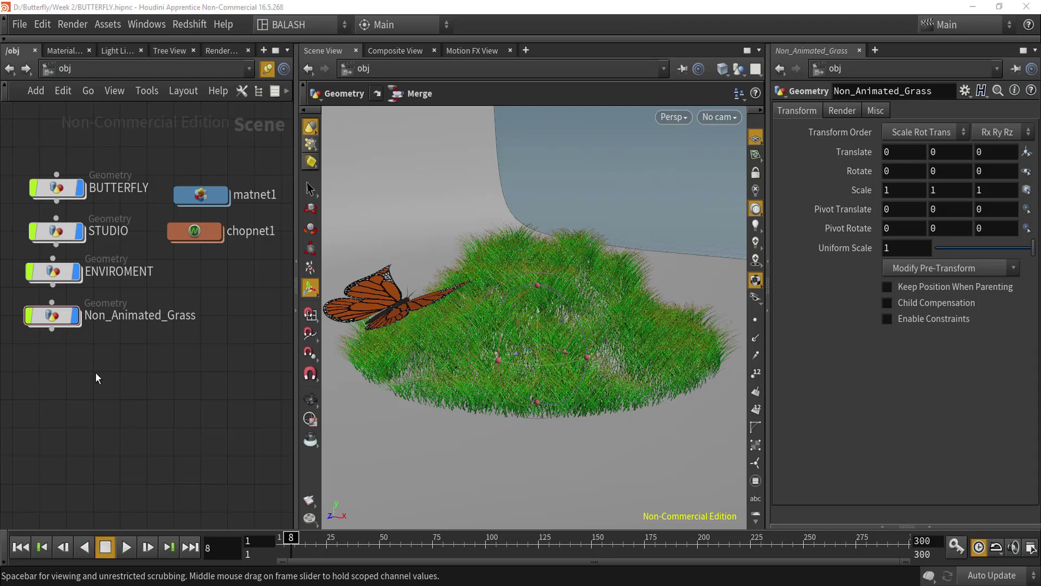
# - Create a new Geometry object at the object level, below the Non_Animated_Grass node
pyautogui.moveTo(67, 372); pyautogui.dragTo(93, 365, button='middle')
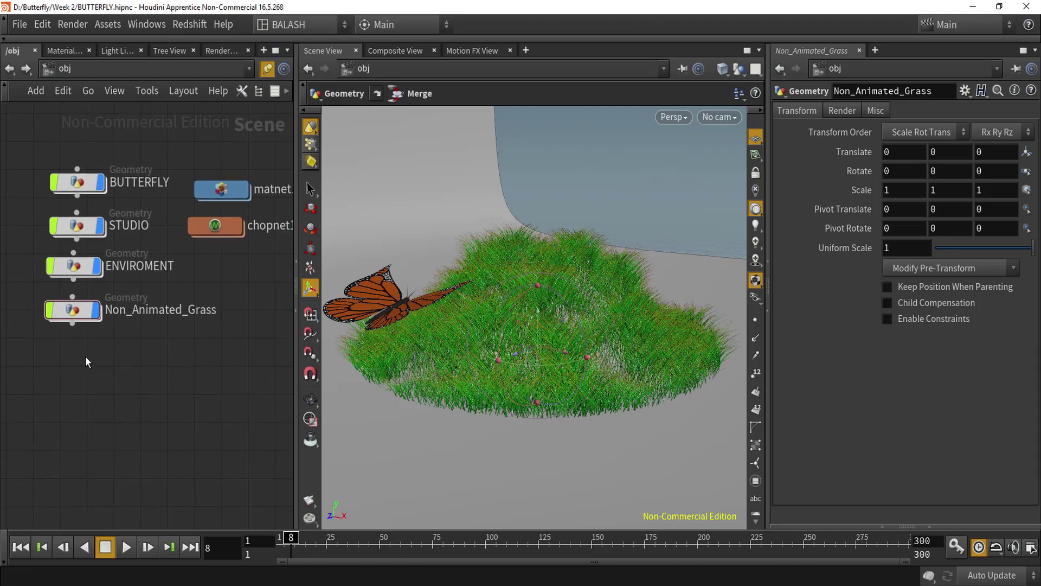
pyautogui.press('Tab')
pyautogui.write('geo')
pyautogui.press('Return')
pyautogui.click(86, 353)
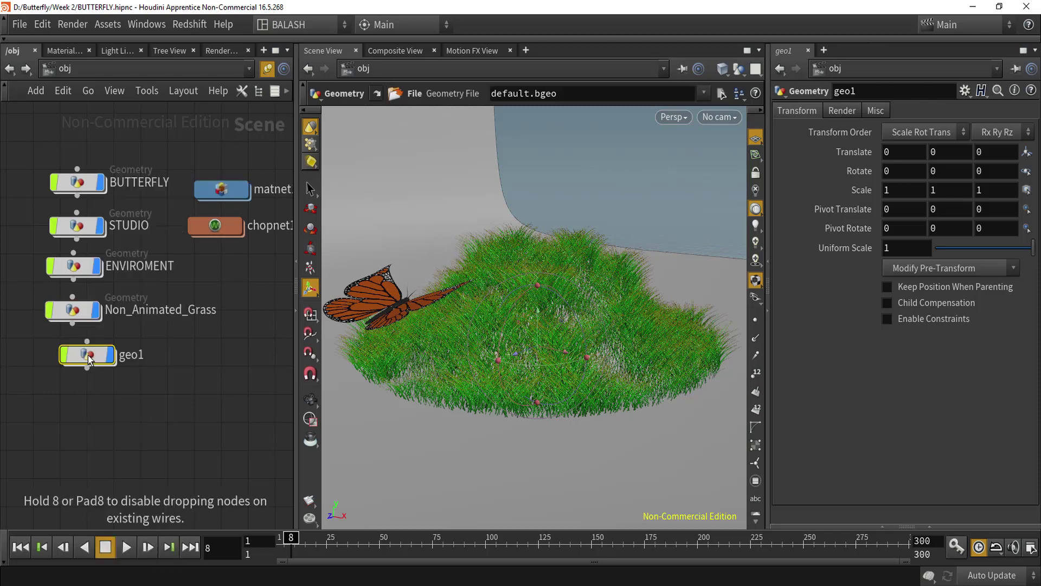
# - Rename the new Geometry object Animated_Grass and line it up beneath Non_Animated_Grass
pyautogui.scroll(2, 157, 361)
pyautogui.click(138, 356)
pyautogui.moveTo(140, 357); pyautogui.dragTo(96, 360)
pyautogui.write('A')
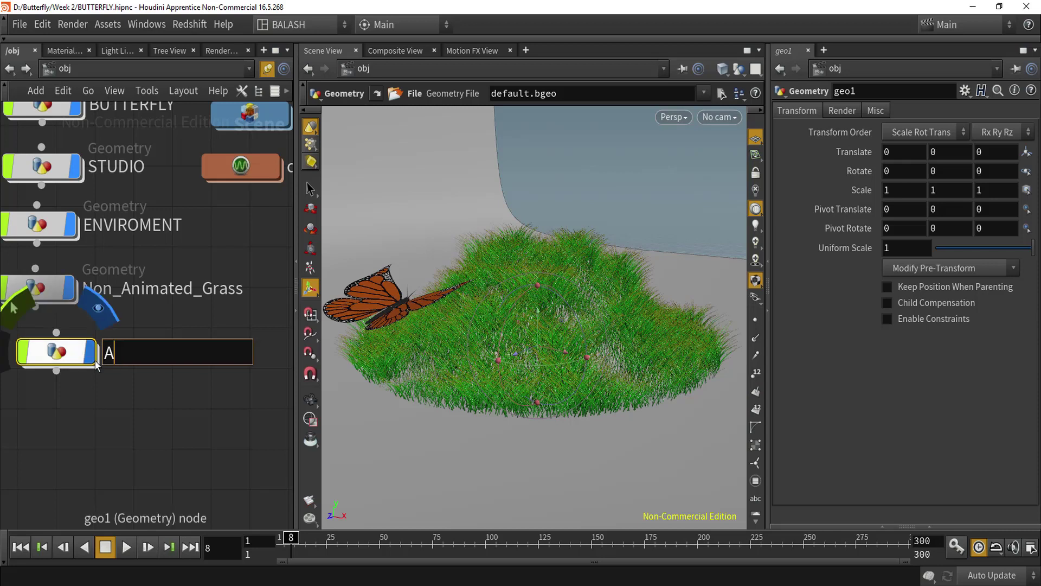
pyautogui.write('nimated_Grass')
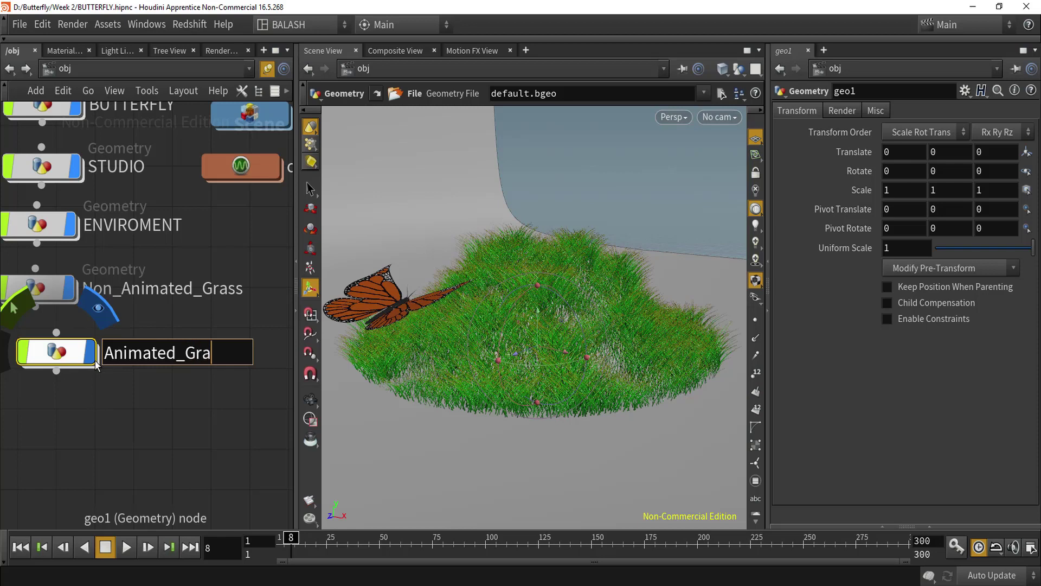
pyautogui.press('Return')
pyautogui.scroll(-1, 109, 410)
pyautogui.moveTo(110, 411); pyautogui.dragTo(158, 395, button='middle')
pyautogui.moveTo(107, 360); pyautogui.dragTo(94, 358)
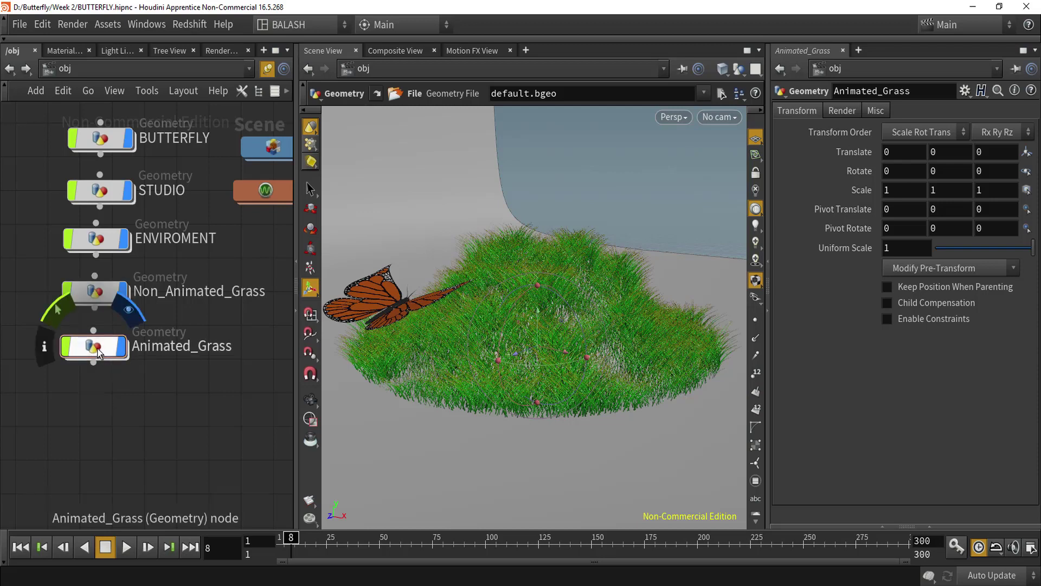
# - Enter the Animated_Grass object and delete its default File node
pyautogui.doubleClick(95, 348)
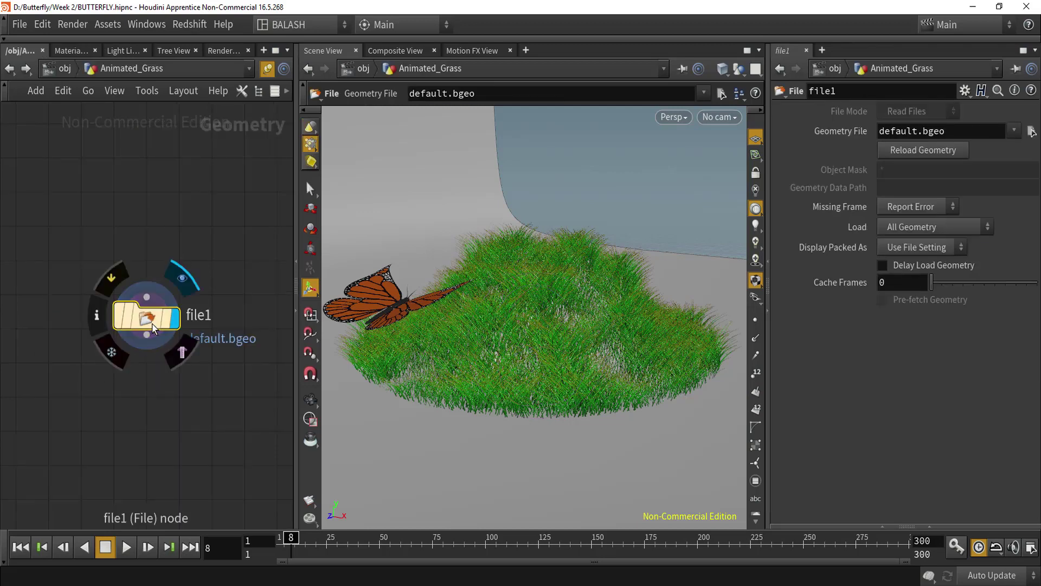
pyautogui.press('Delete')
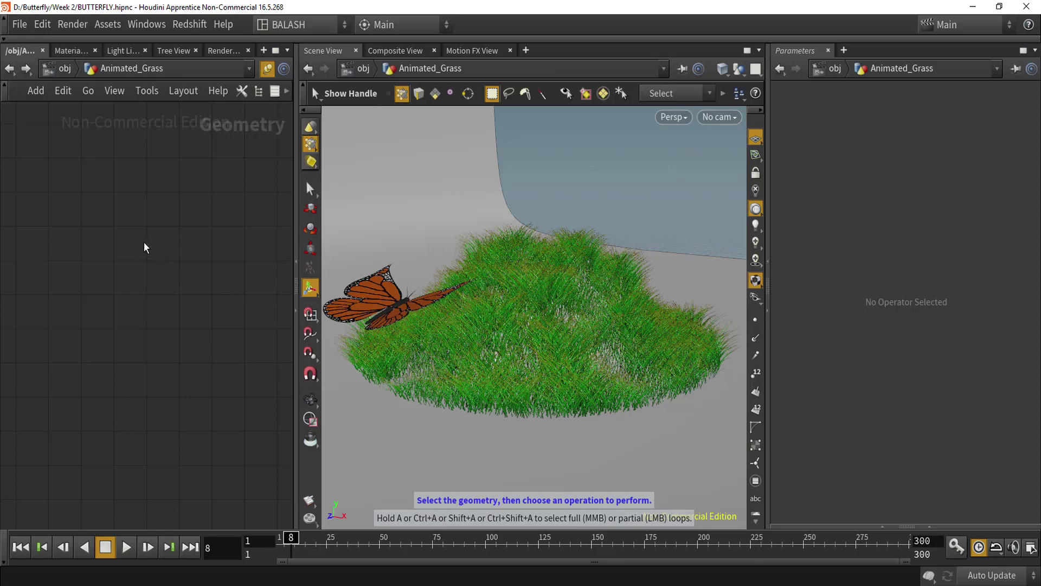
pyautogui.press('Tab')
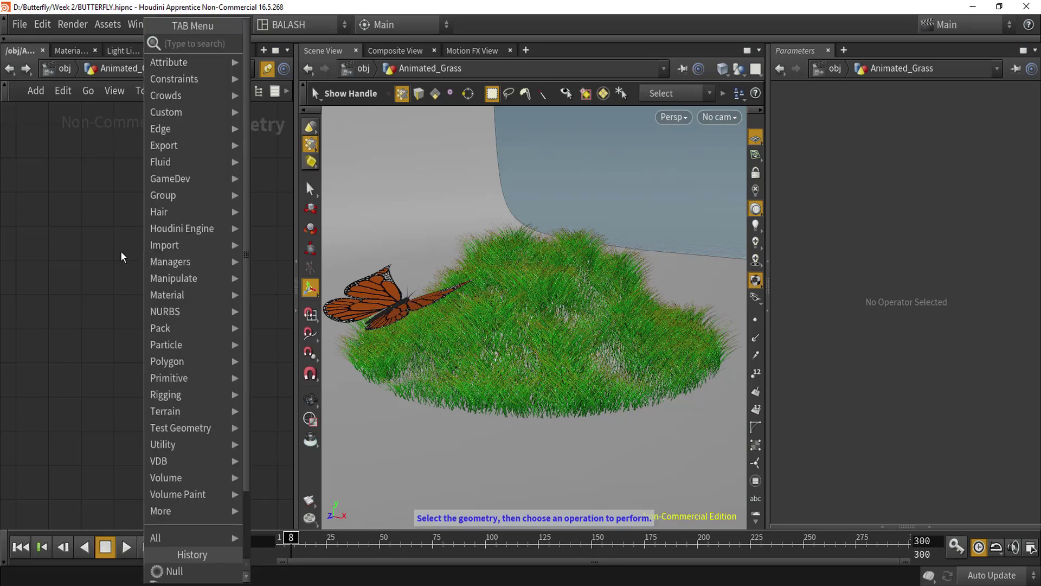
pyautogui.click(124, 237)
pyautogui.click(59, 70)
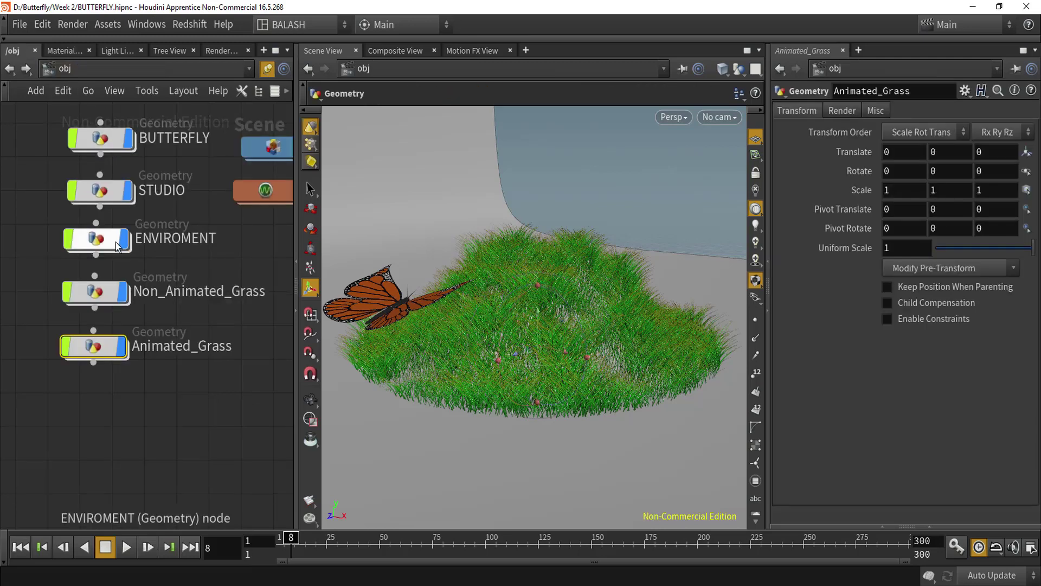
pyautogui.doubleClick(101, 350)
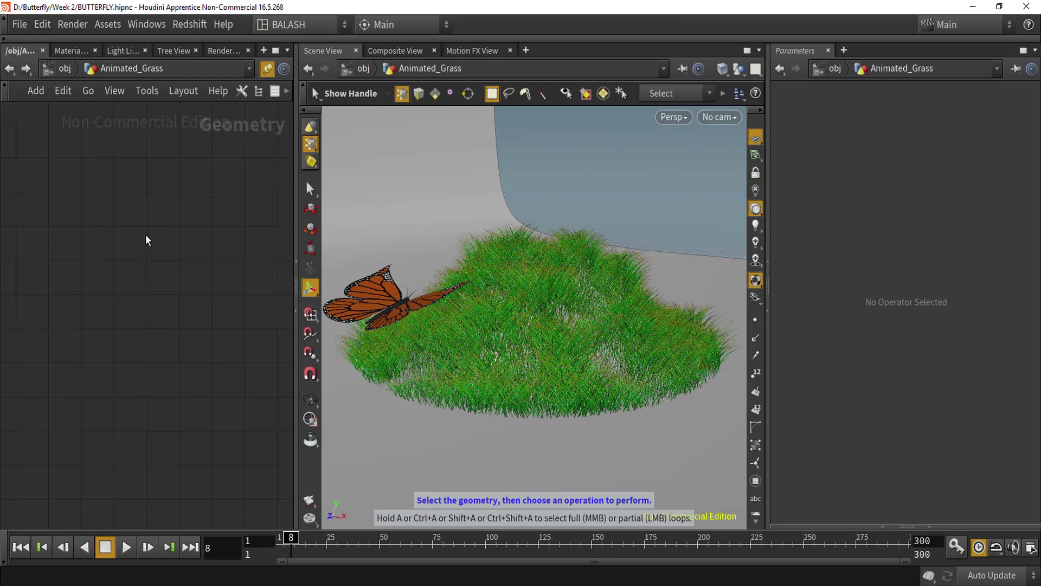
pyautogui.press('Tab')
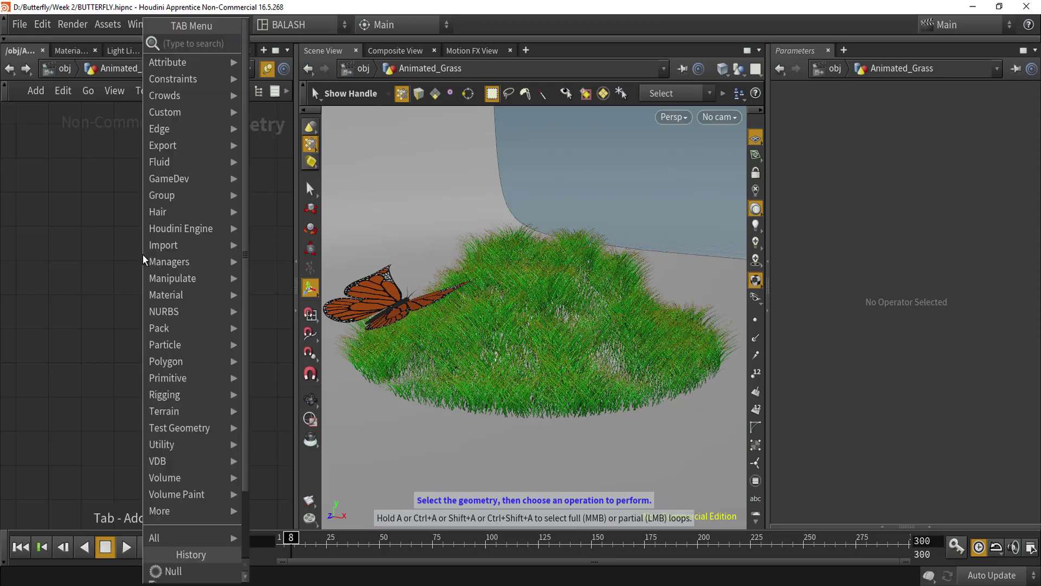
pyautogui.write('bo')
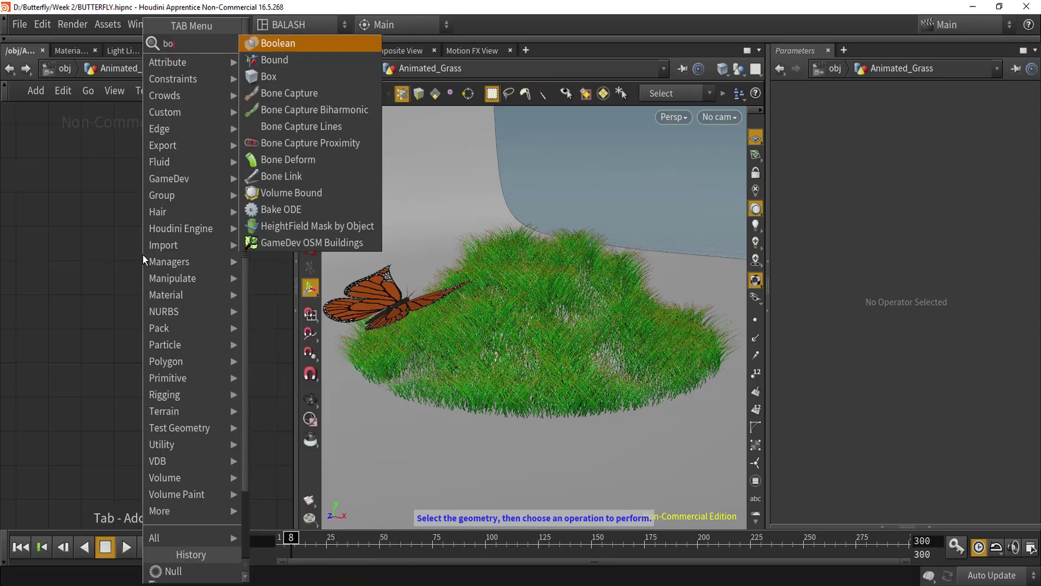
pyautogui.press('Return')
pyautogui.click(146, 259)
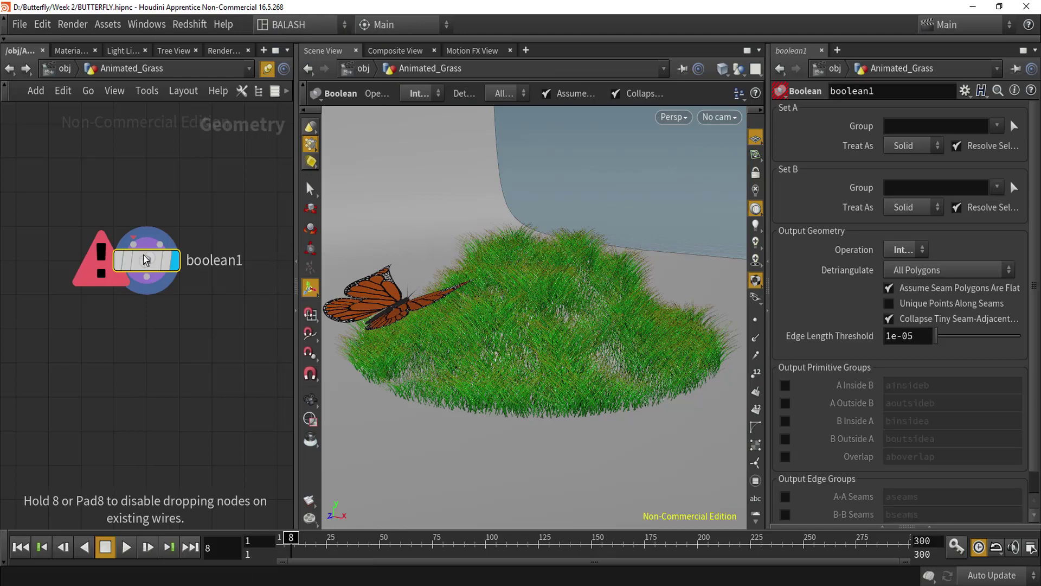
pyautogui.press('Delete')
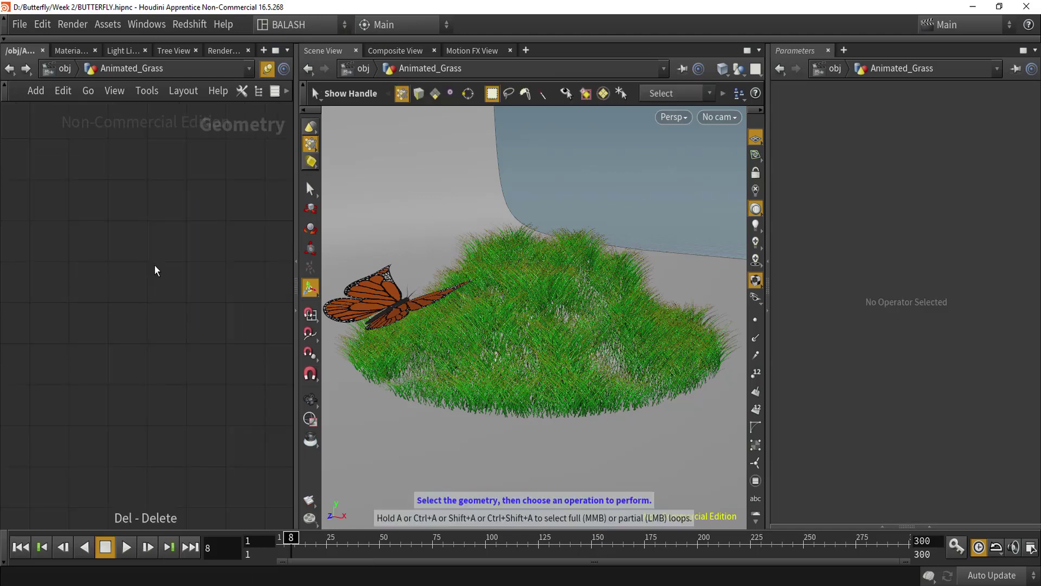
# - Add an Object Merge node inside the Animated_Grass network
pyautogui.press('Tab')
pyautogui.write('ob')
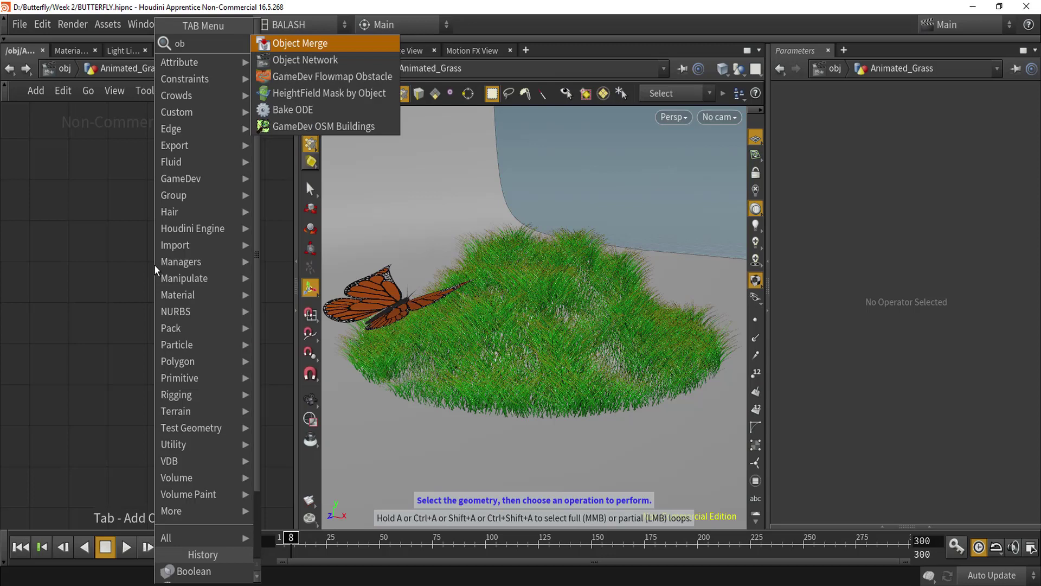
pyautogui.write('ject')
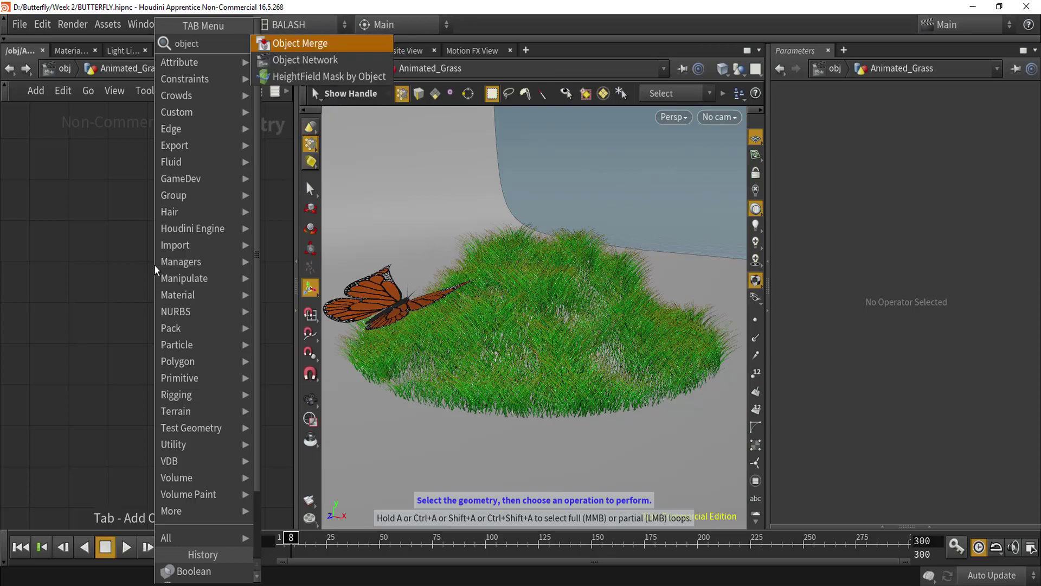
pyautogui.press('Return')
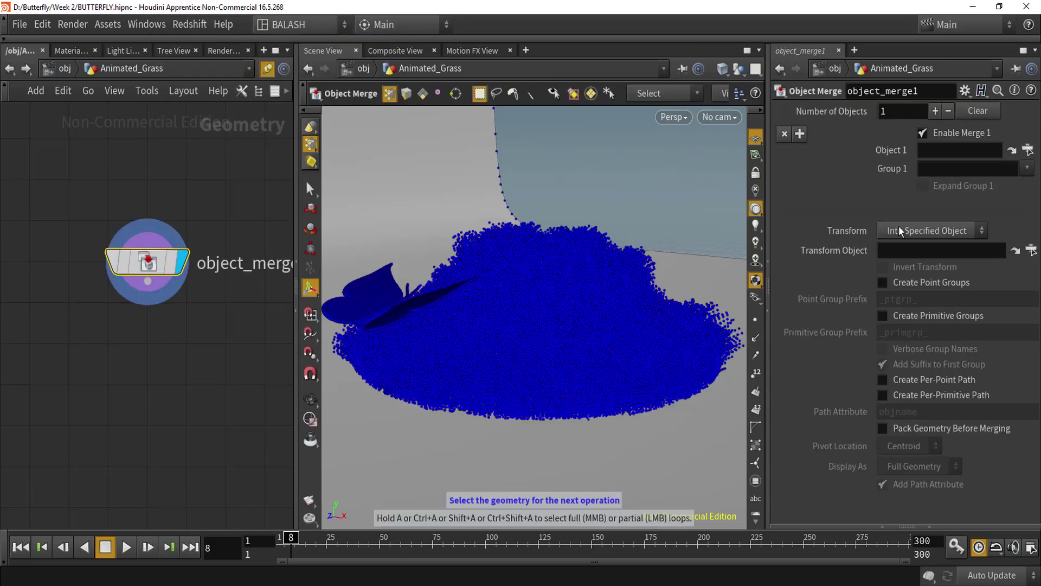
# - Set Object 1 of the Object Merge to the ENVIROMENT object under obj
pyautogui.click(1028, 150)
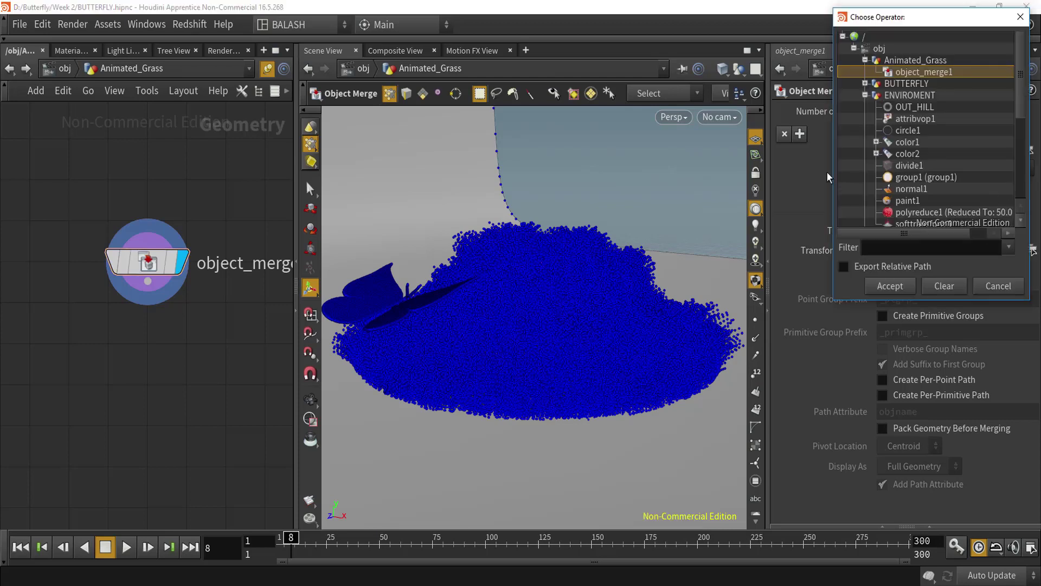
pyautogui.click(866, 95)
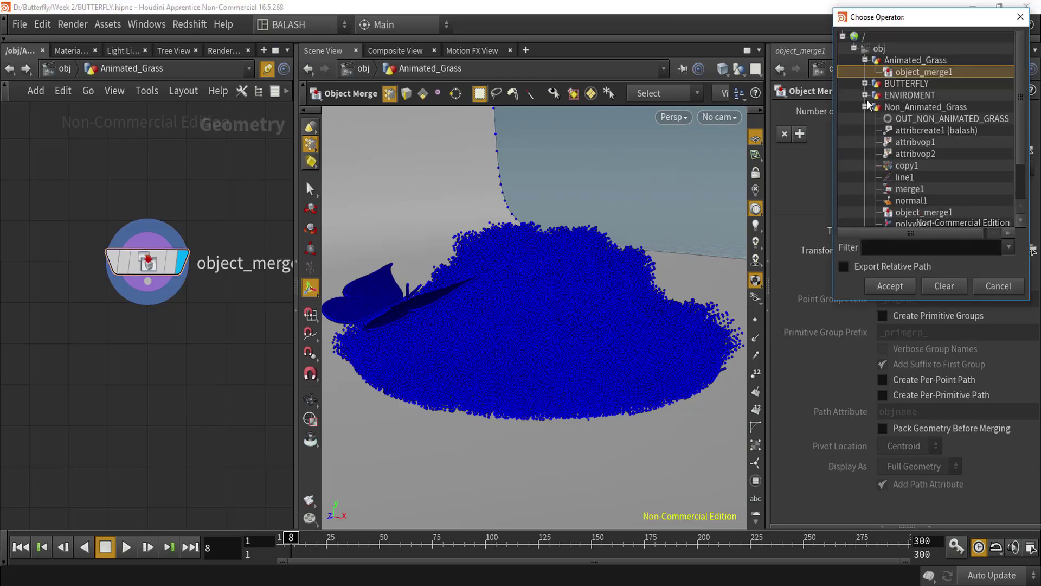
pyautogui.click(866, 61)
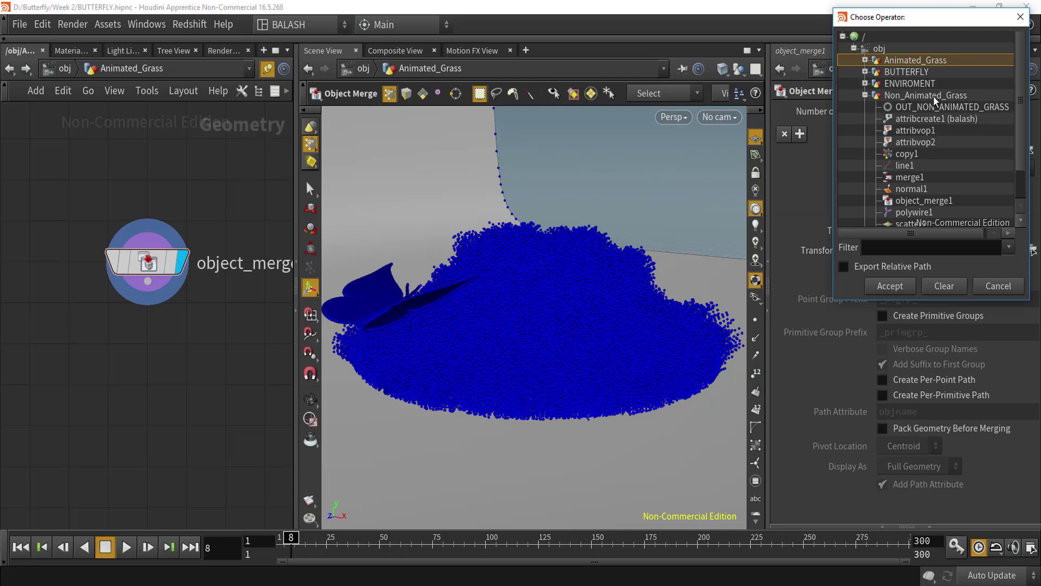
pyautogui.click(865, 84)
pyautogui.doubleClick(915, 97)
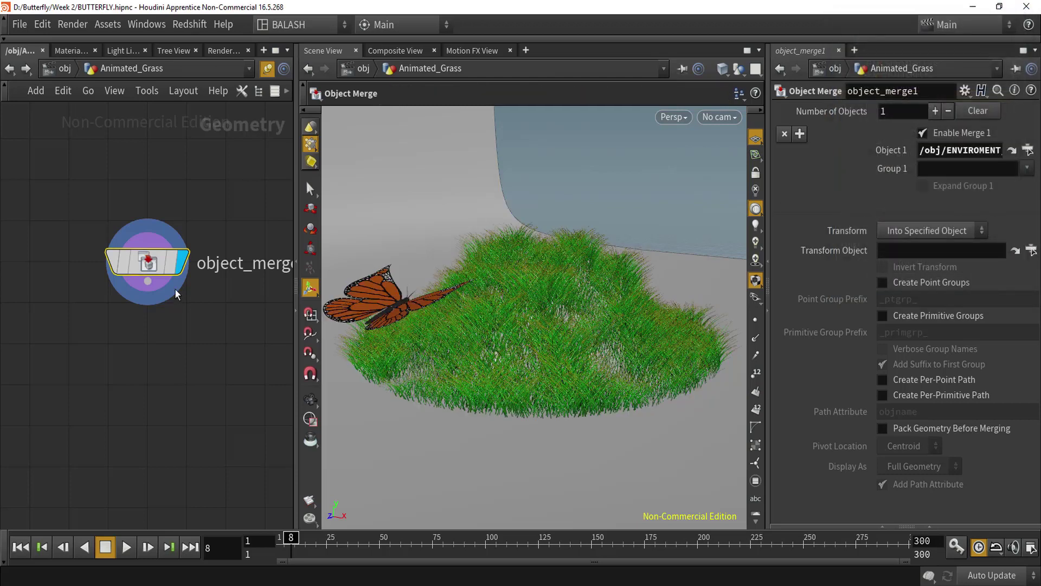
# - Hide the Non_Animated_Grass, ENVIROMENT, STUDIO and BUTTERFLY objects at the object level, and return inside Animated_Grass
pyautogui.click(65, 69)
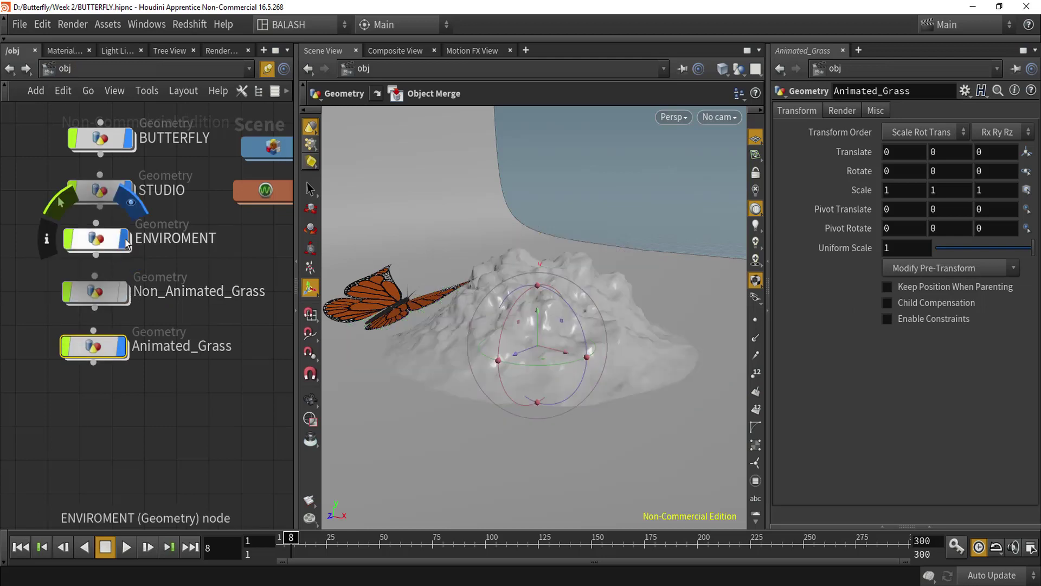
pyautogui.click(130, 191)
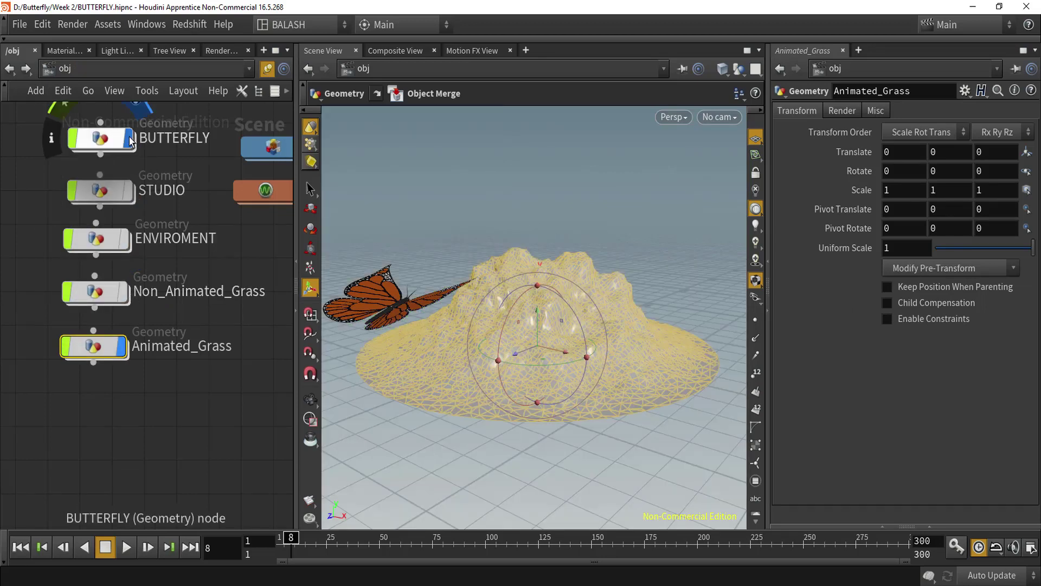
pyautogui.click(131, 138)
pyautogui.doubleClick(96, 348)
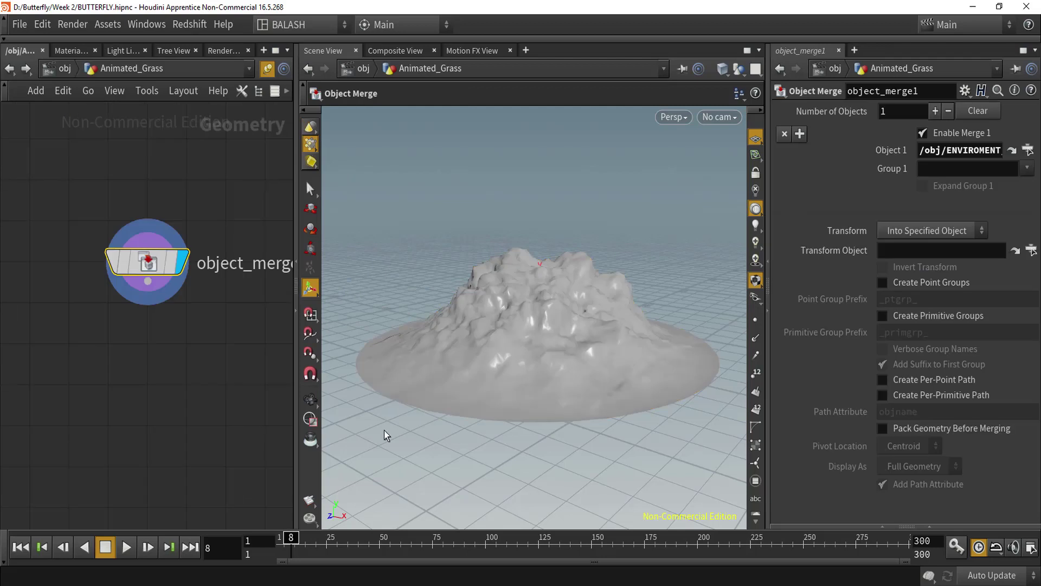
# - Add a Scatter node below the Object Merge node
pyautogui.moveTo(178, 358); pyautogui.dragTo(151, 330, button='middle')
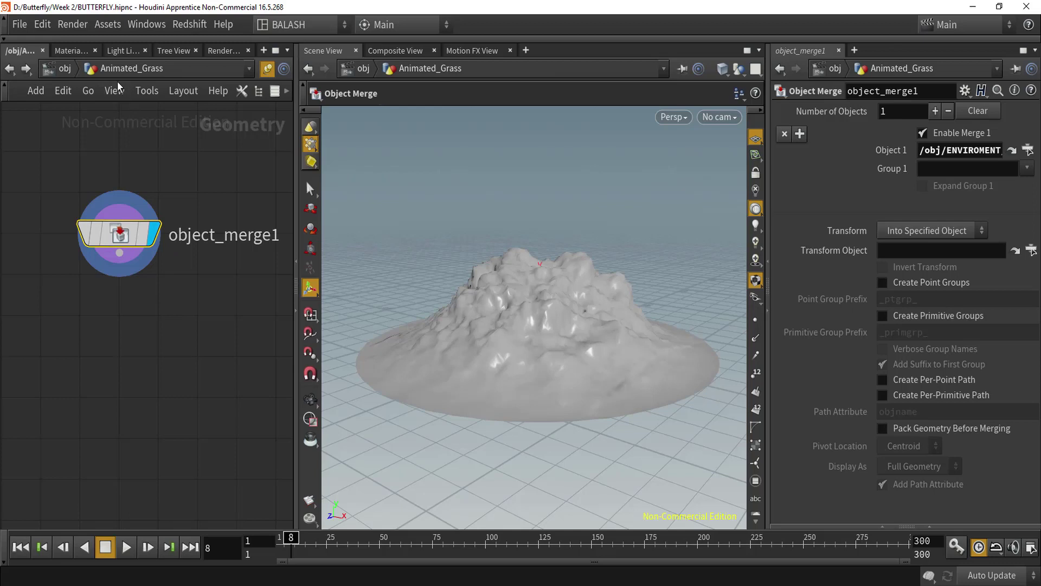
pyautogui.moveTo(610, 455); pyautogui.dragTo(546, 393)
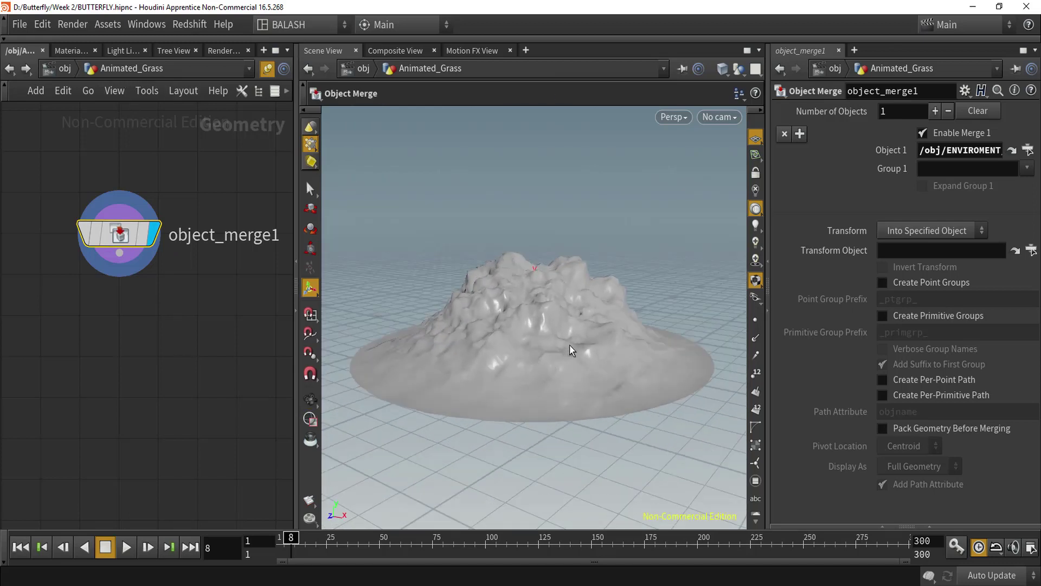
pyautogui.moveTo(572, 272); pyautogui.dragTo(561, 345)
pyautogui.scroll(4, 588, 337)
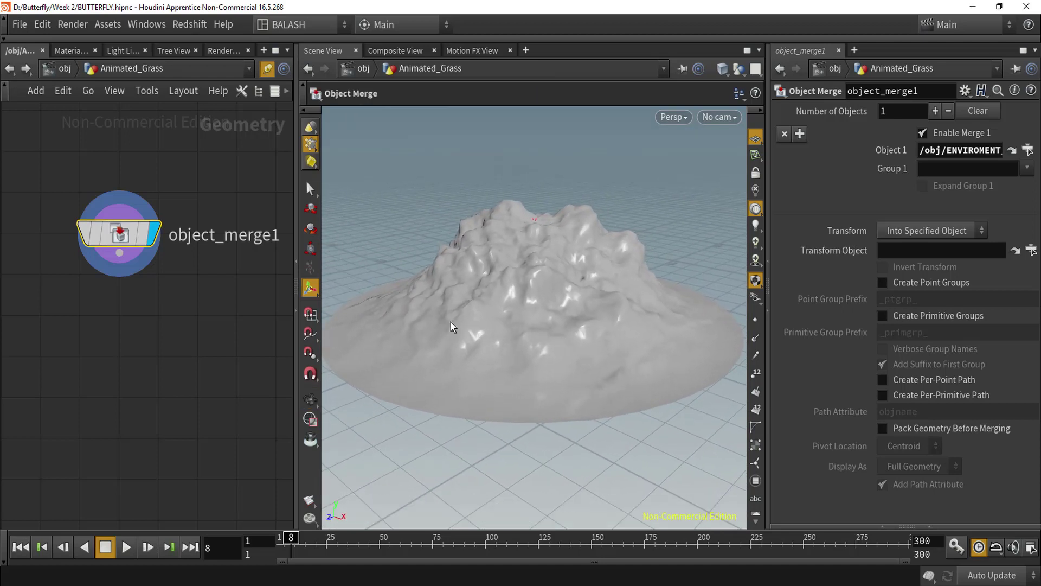
pyautogui.moveTo(179, 329); pyautogui.dragTo(141, 340, button='middle')
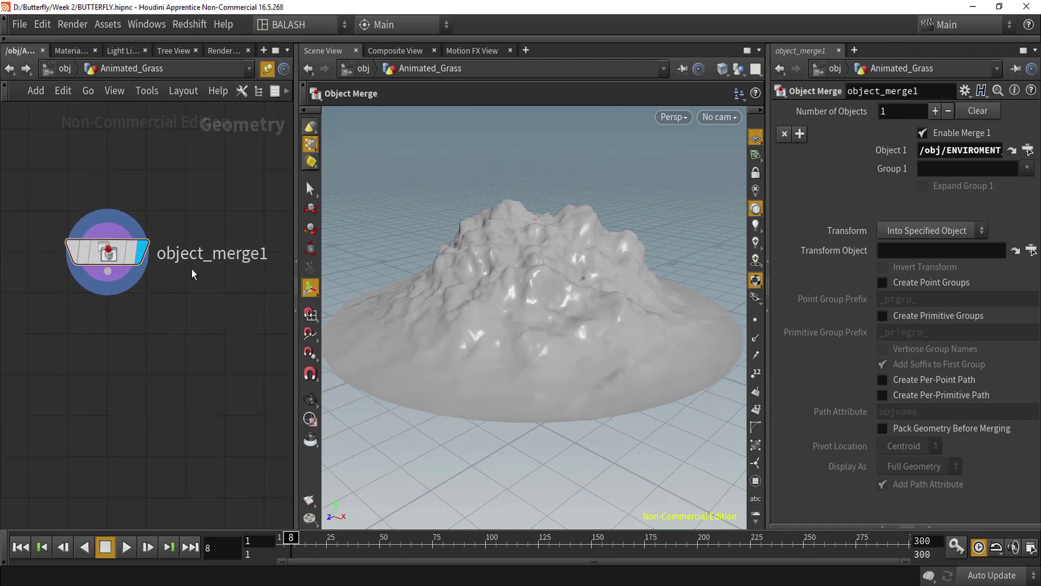
pyautogui.moveTo(99, 263)
pyautogui.press('Tab')
pyautogui.write('sca')
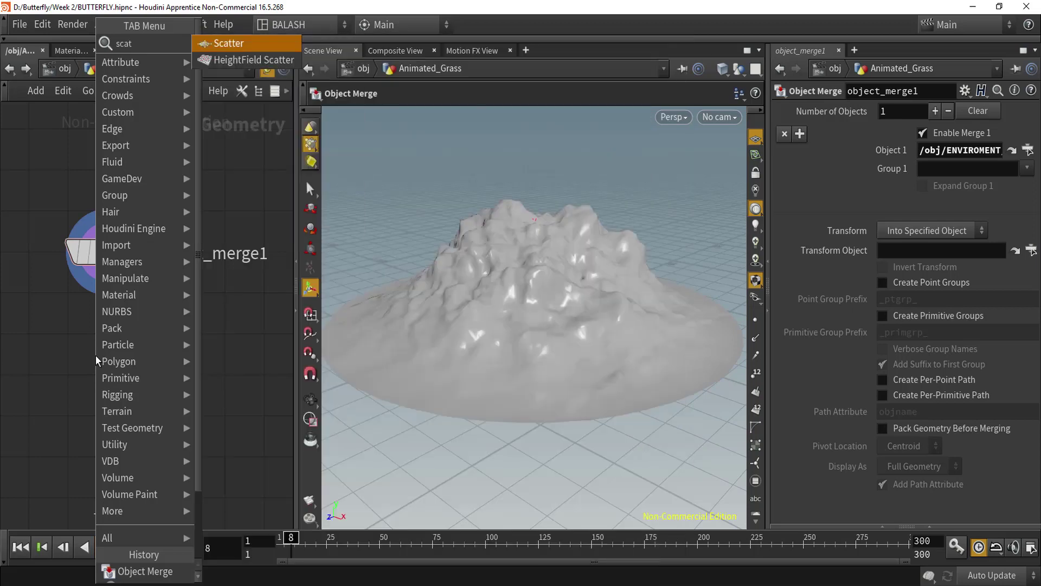
pyautogui.press('Return')
pyautogui.click(96, 356)
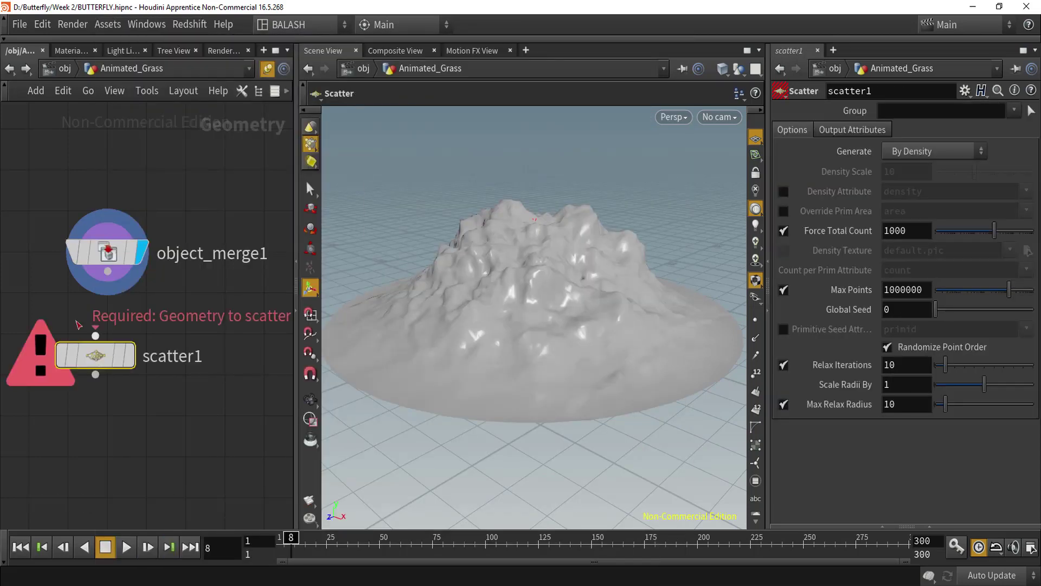
# - Connect the Object Merge output to the Scatter input and display the Scatter node's result
pyautogui.click(107, 271)
pyautogui.click(96, 336)
pyautogui.click(130, 363)
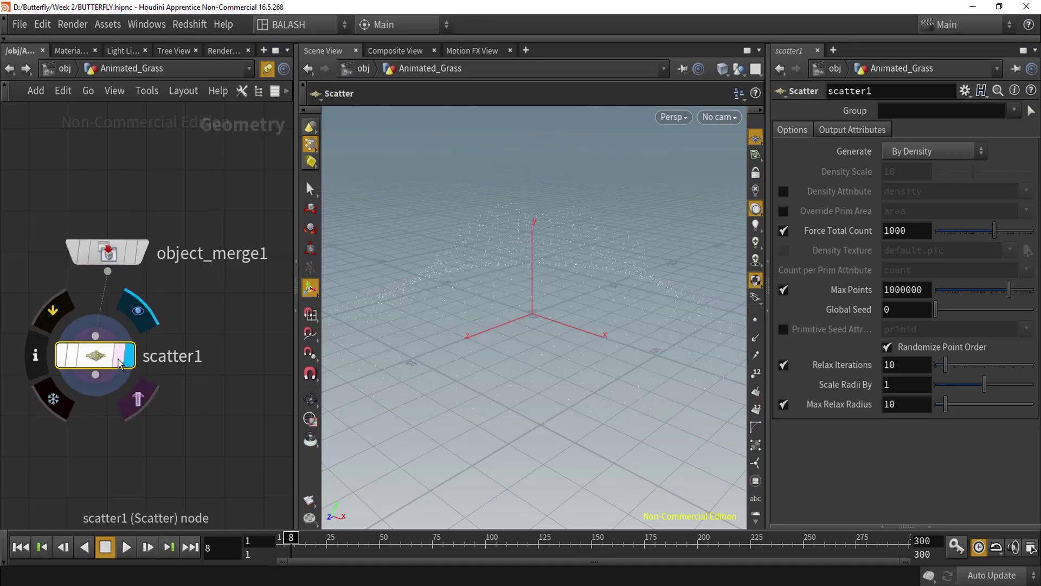
# - Set the Scatter's Force Total Count to 24980 and turn on point display to inspect the distribution over the hill
pyautogui.moveTo(994, 231); pyautogui.dragTo(1021, 233)
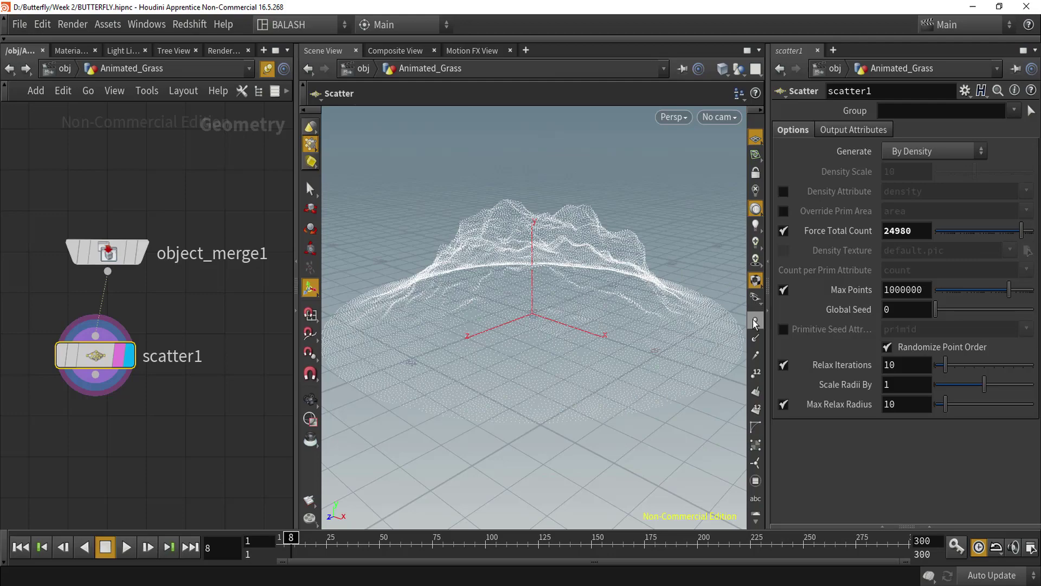
pyautogui.click(755, 324)
pyautogui.press('Escape')
pyautogui.moveTo(493, 414); pyautogui.dragTo(556, 363)
pyautogui.scroll(5, 554, 339)
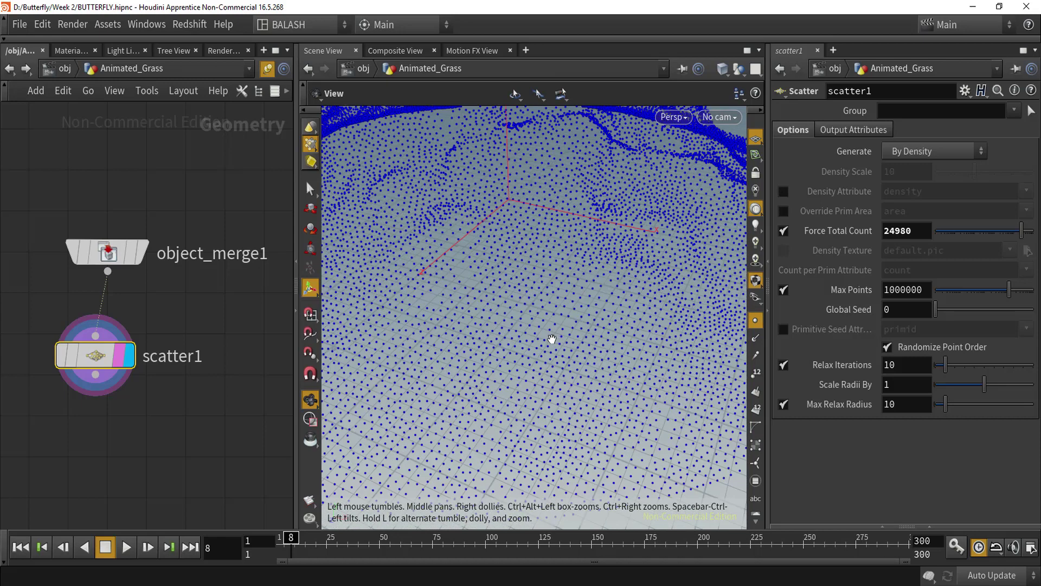
pyautogui.scroll(-5, 553, 339)
pyautogui.press('Return')
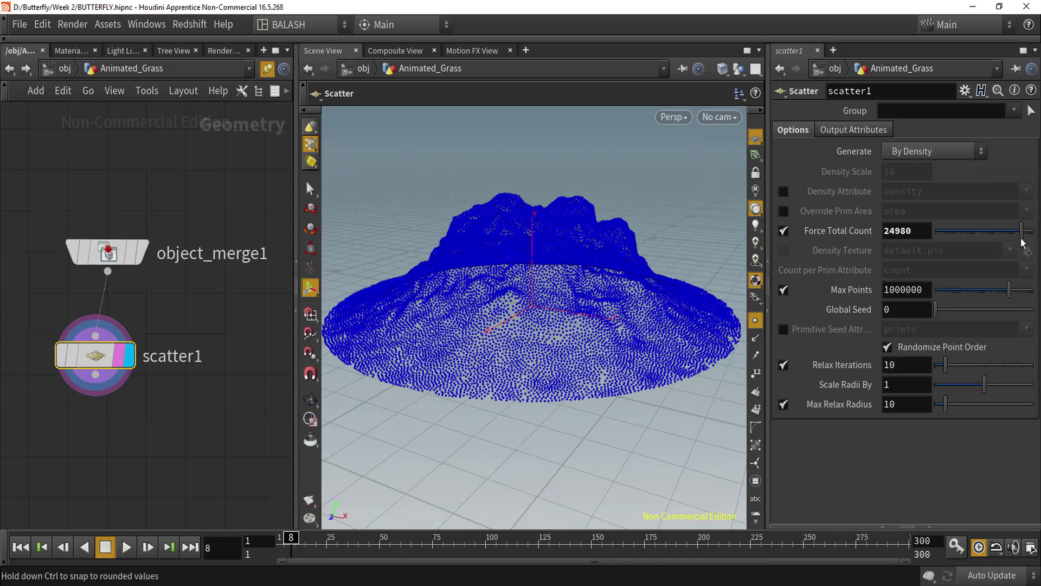
pyautogui.keyDown('alt'); pyautogui.moveTo(615, 330); pyautogui.dragTo(603, 352); pyautogui.keyUp('alt')
pyautogui.scroll(-2, 86, 404)
pyautogui.moveTo(159, 419); pyautogui.dragTo(142, 376, button='middle')
pyautogui.click(122, 385)
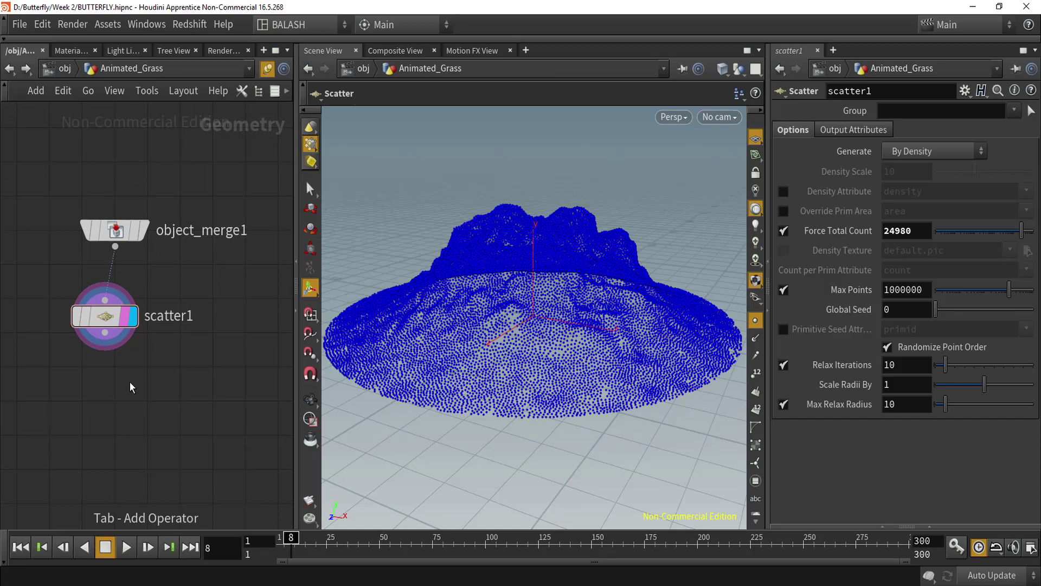
# - Add a POP Network below the Scatter node, feed the scattered points into its first input, and display its result
pyautogui.press('Tab')
pyautogui.press('Escape')
pyautogui.click(129, 382)
pyautogui.scroll(5, 129, 382)
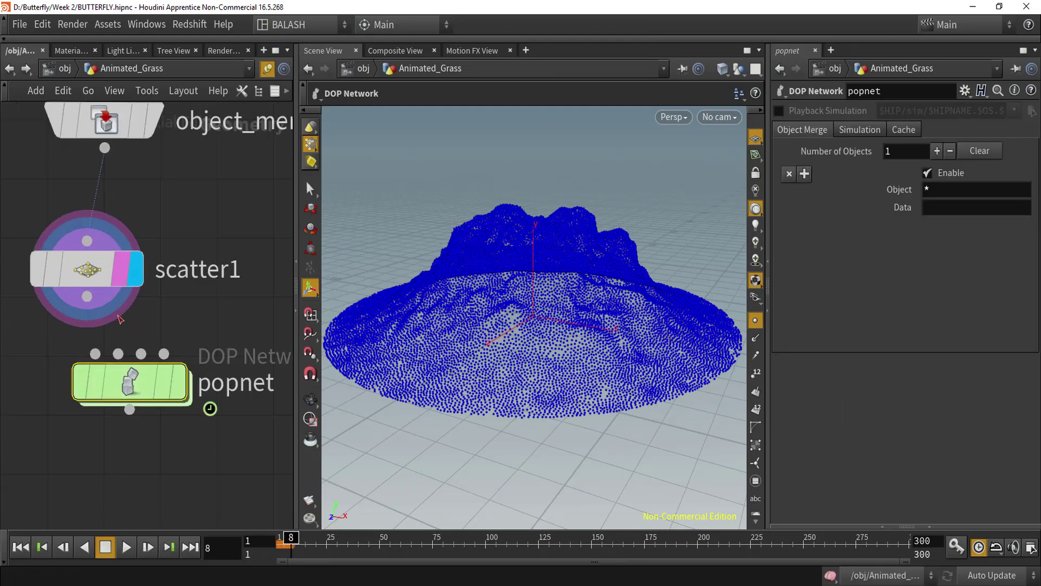
pyautogui.click(89, 298)
pyautogui.click(95, 354)
pyautogui.click(179, 392)
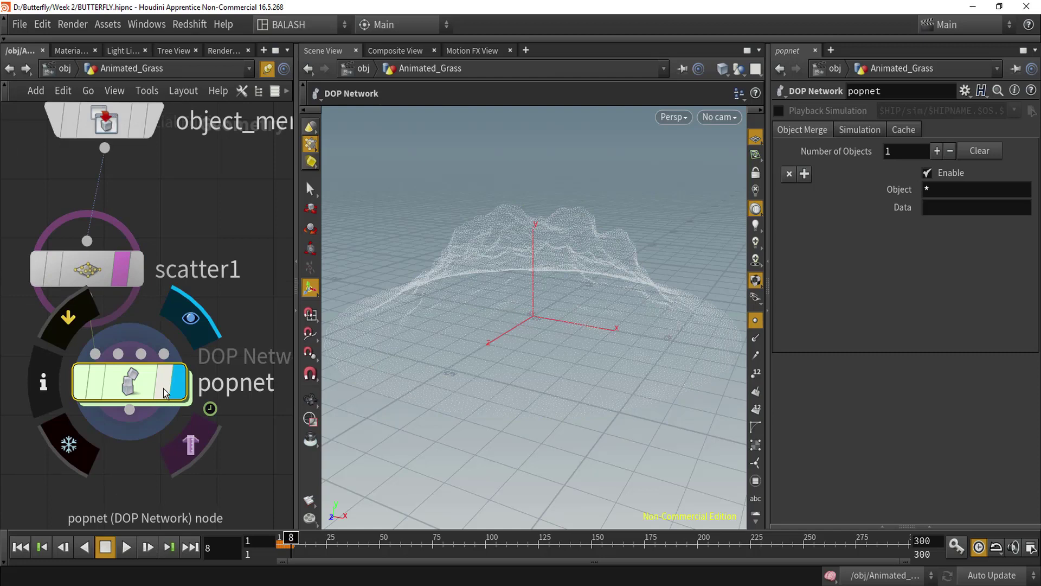
# - Go inside the POP Network and set the source_first_input node's Emission Type to All Points
pyautogui.doubleClick(132, 389)
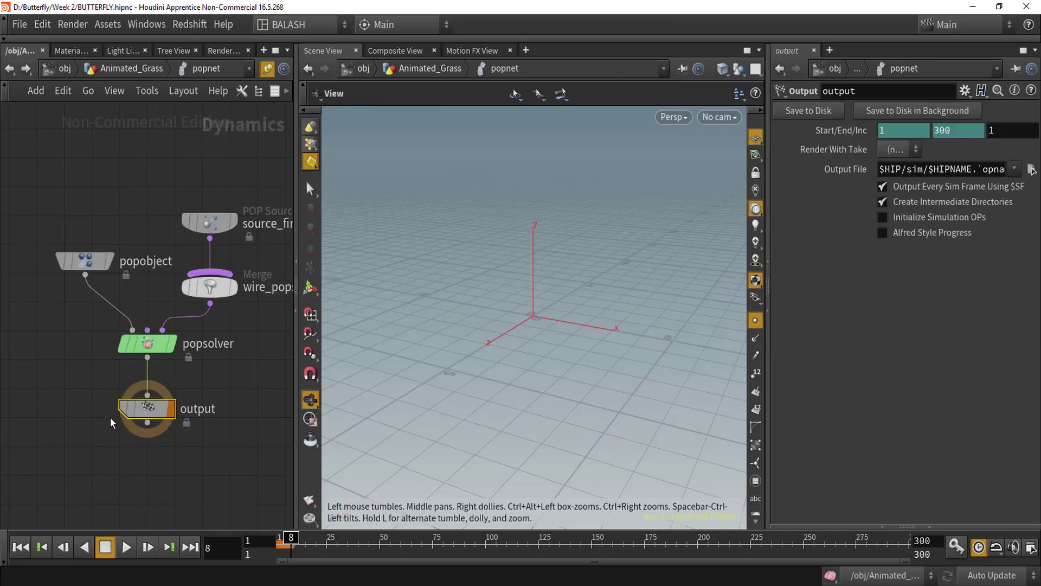
pyautogui.scroll(-3, 147, 436)
pyautogui.moveTo(173, 440); pyautogui.dragTo(106, 436, button='middle')
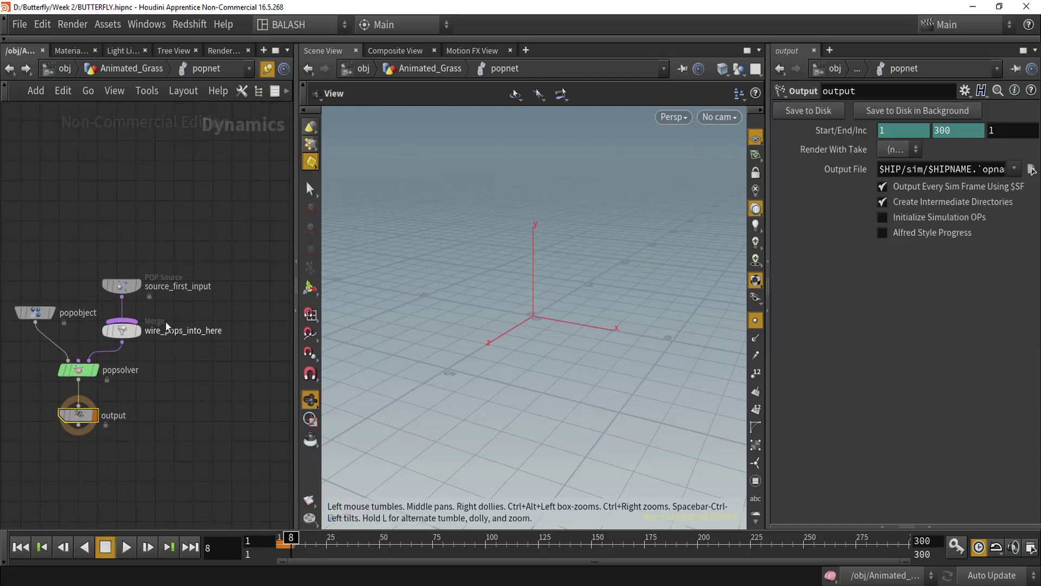
pyautogui.scroll(3, 165, 323)
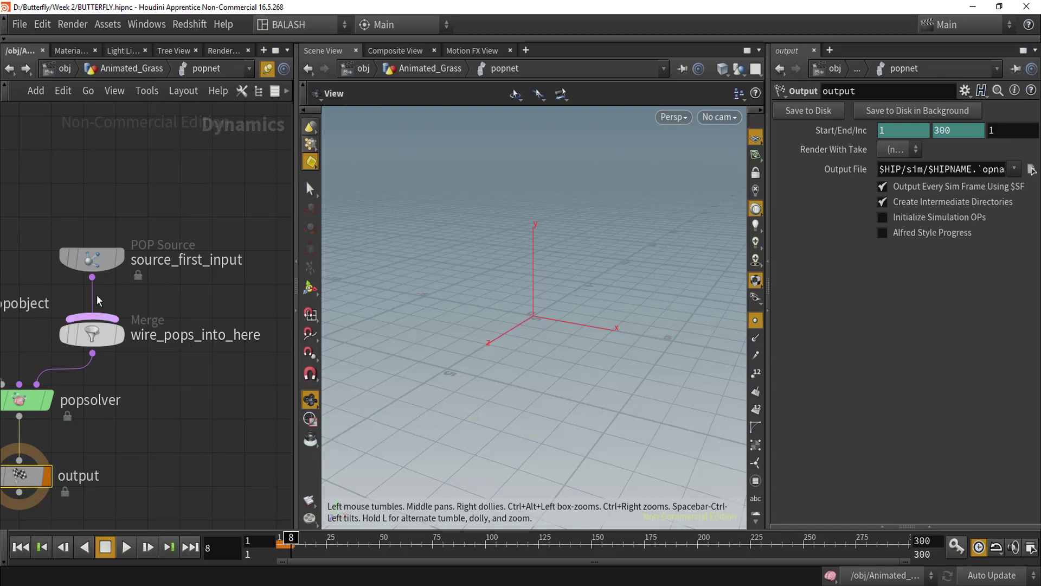
pyautogui.click(92, 258)
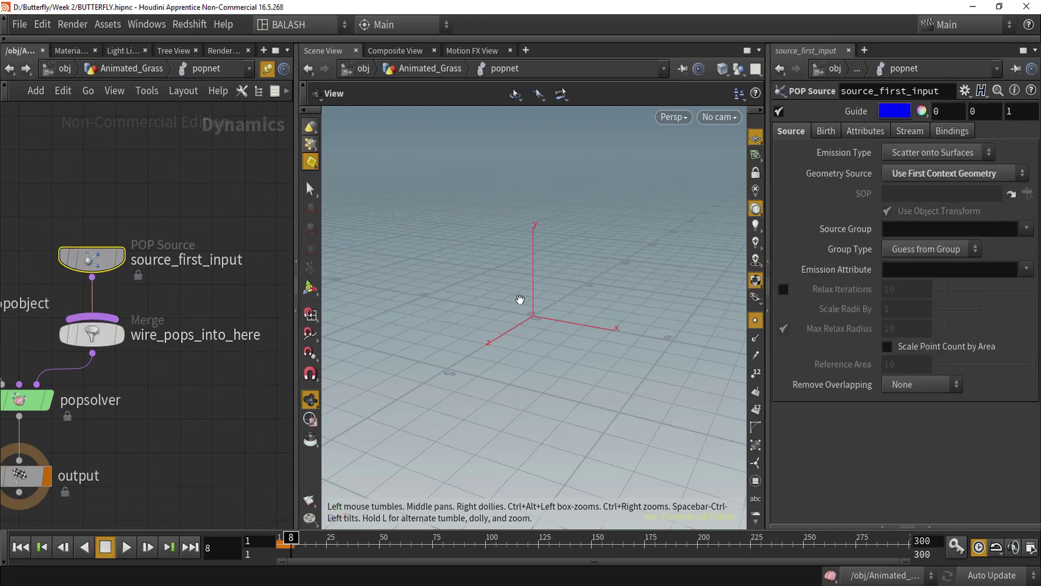
pyautogui.click(904, 154)
pyautogui.click(904, 170)
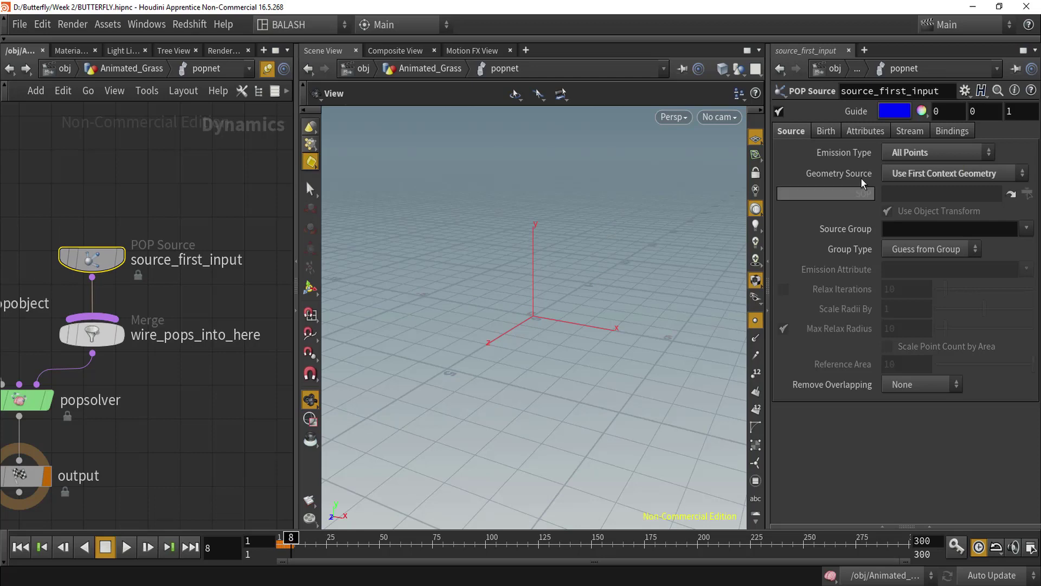
# - Set the POP source's Life Expectancy to 1 and scrub through the frames to check the particle emission
pyautogui.click(825, 131)
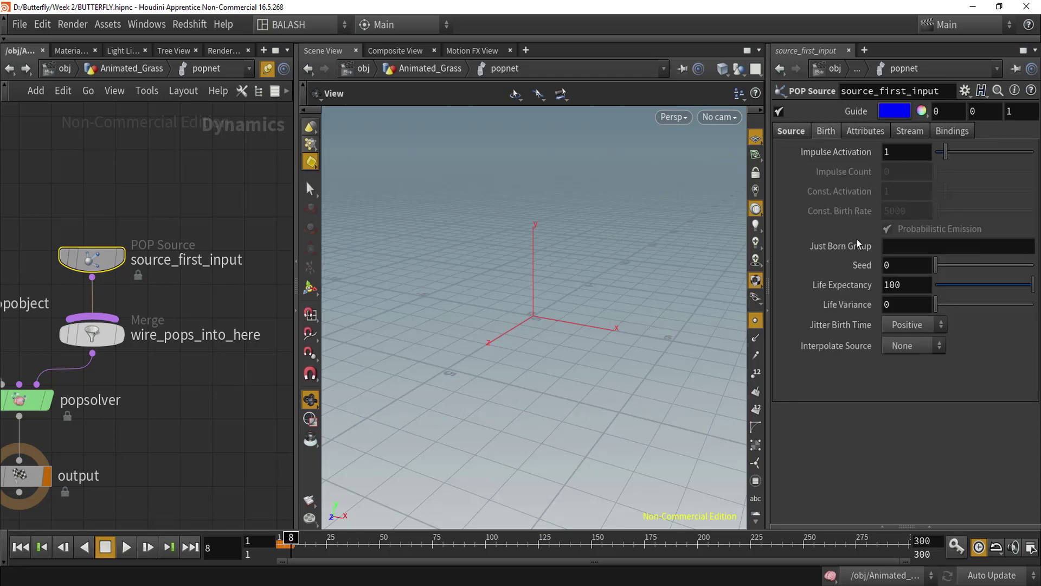
pyautogui.click(790, 131)
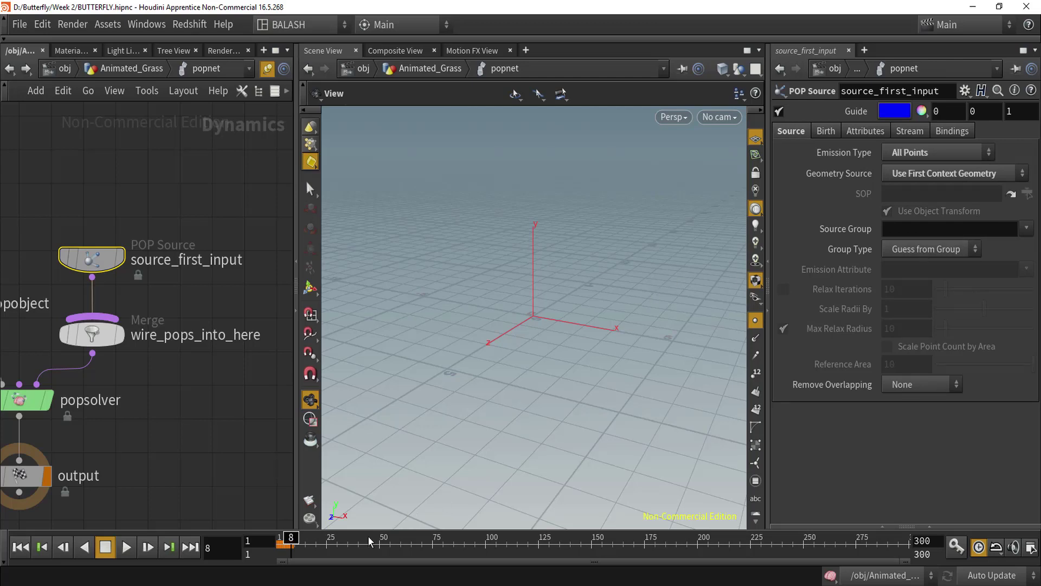
pyautogui.moveTo(290, 543)
pyautogui.mouseDown()
pyautogui.moveTo(271, 545)
pyautogui.moveTo(347, 541)
pyautogui.mouseUp()
pyautogui.click(825, 130)
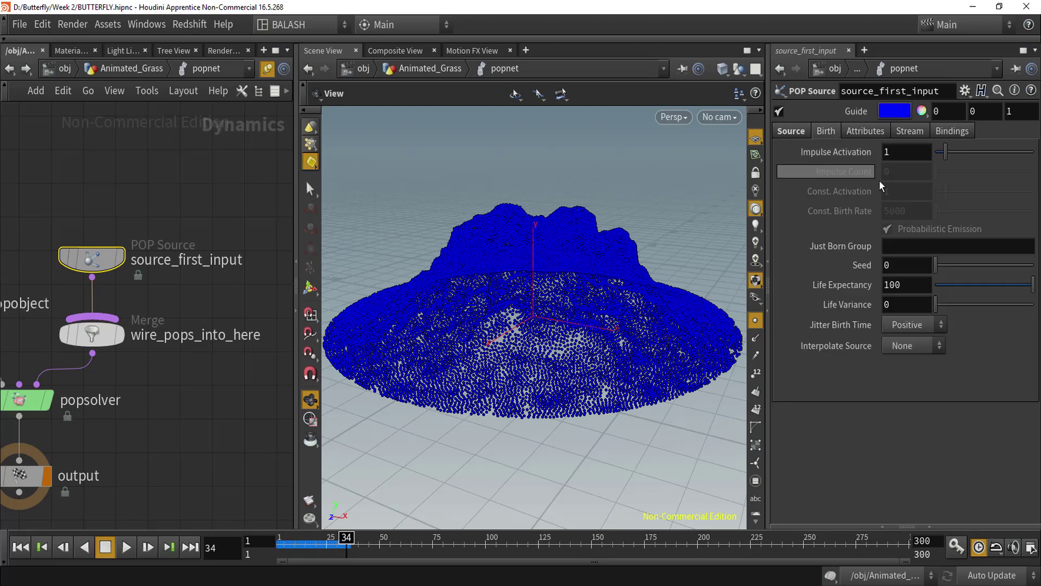
pyautogui.doubleClick(916, 287)
pyautogui.write('1')
pyautogui.press('Return')
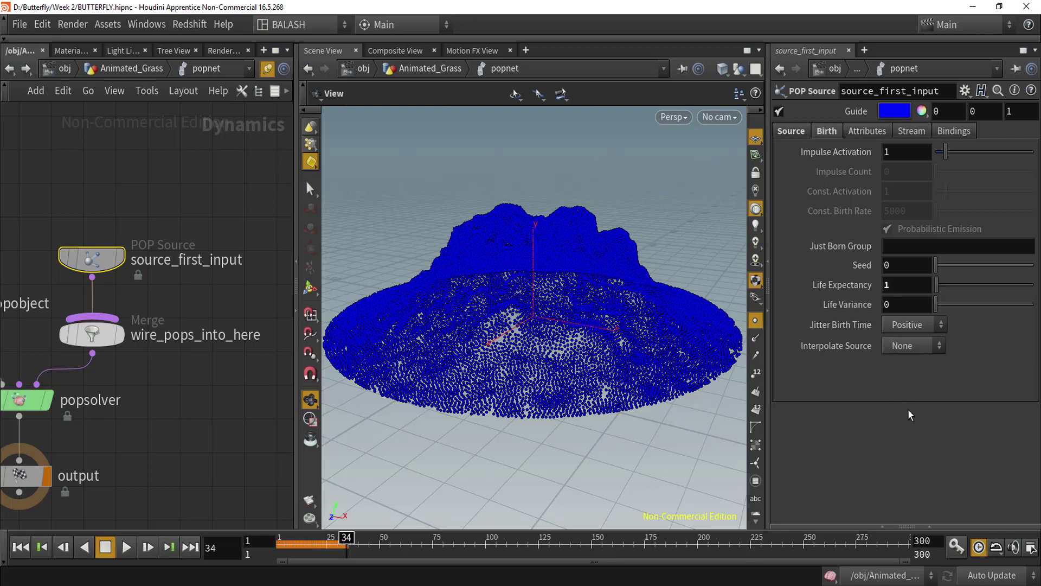
pyautogui.moveTo(330, 543)
pyautogui.mouseDown()
pyautogui.moveTo(265, 545)
pyautogui.moveTo(466, 544)
pyautogui.moveTo(274, 547)
pyautogui.moveTo(323, 547)
pyautogui.mouseUp()
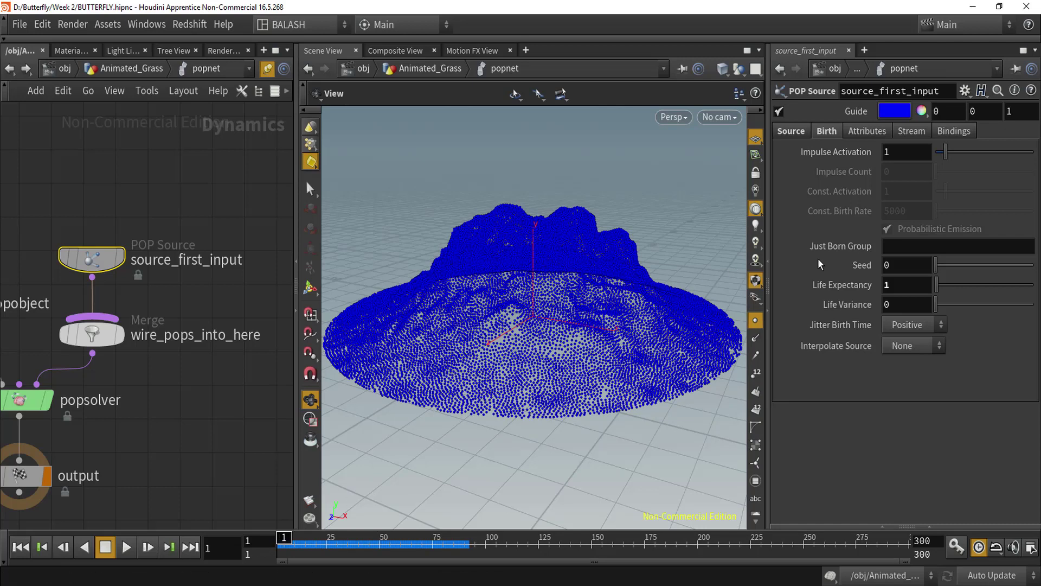
# - Set the POP source's Inherit Velocity to 0, move its node away from the merge, and widen the network editor
pyautogui.click(868, 130)
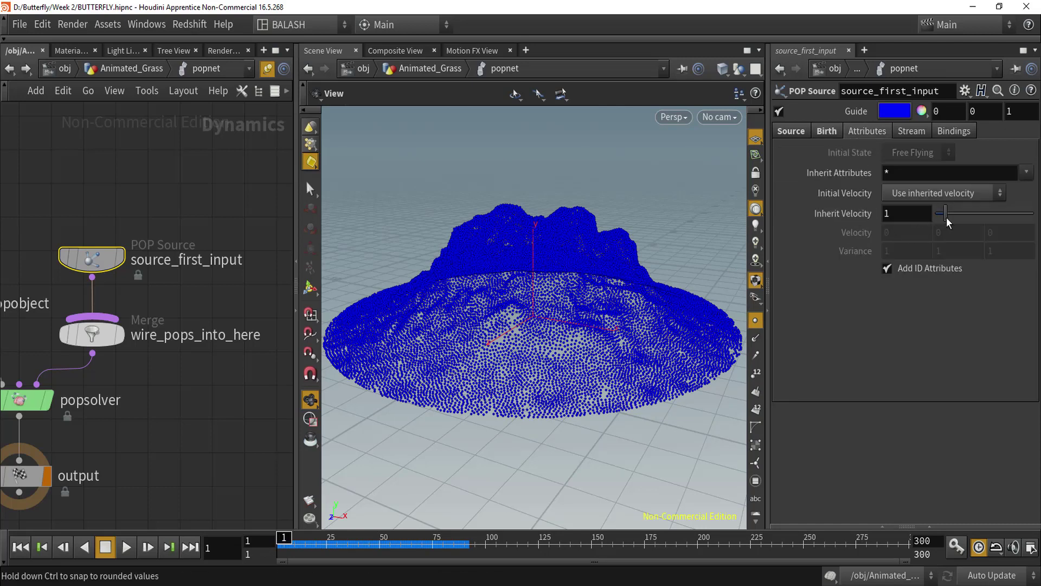
pyautogui.moveTo(949, 222); pyautogui.dragTo(927, 225)
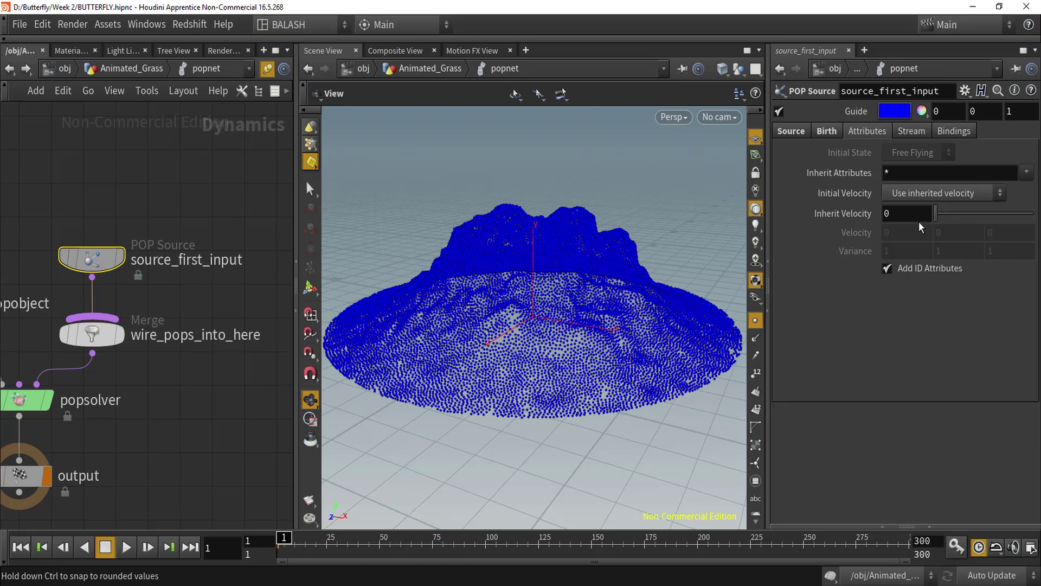
pyautogui.moveTo(116, 450); pyautogui.dragTo(163, 501, button='middle')
pyautogui.moveTo(134, 311); pyautogui.dragTo(80, 247)
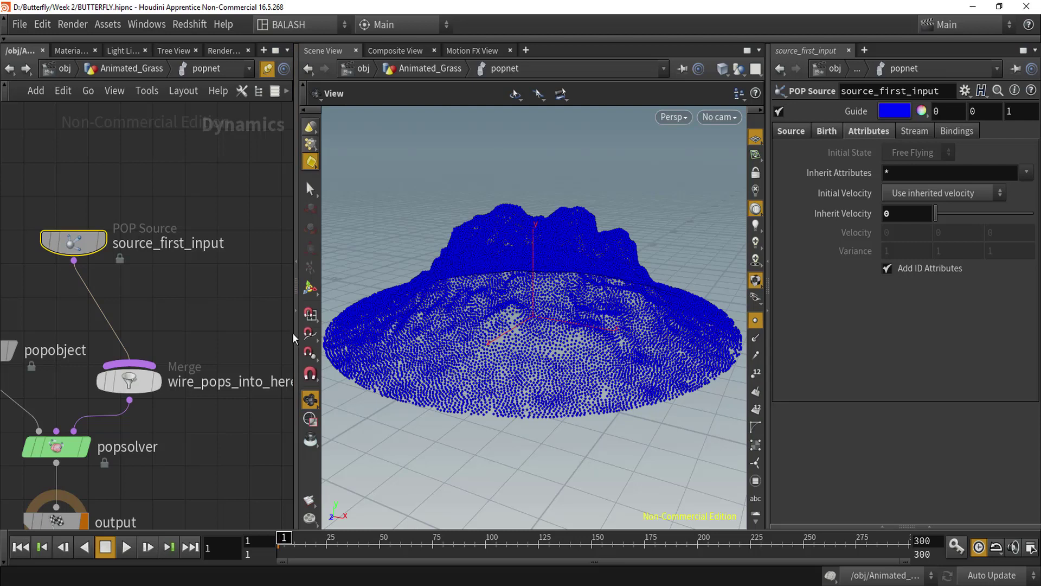
pyautogui.moveTo(295, 338); pyautogui.dragTo(355, 333)
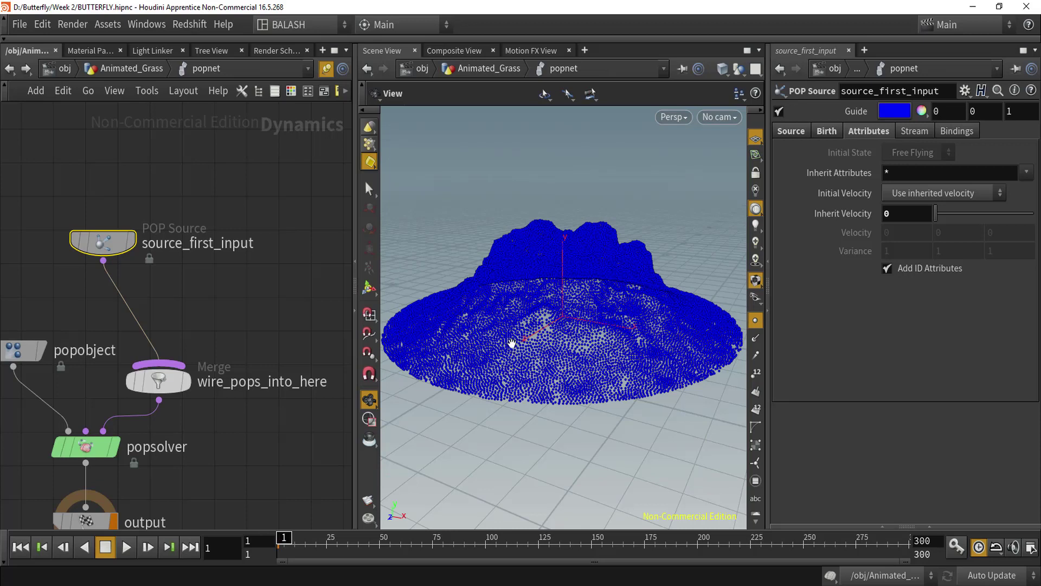
# - Return to Animated_Grass and set the Scatter node's Force Total Count to 17660, inspecting the point distribution on the hill
pyautogui.click(134, 70)
pyautogui.click(167, 260)
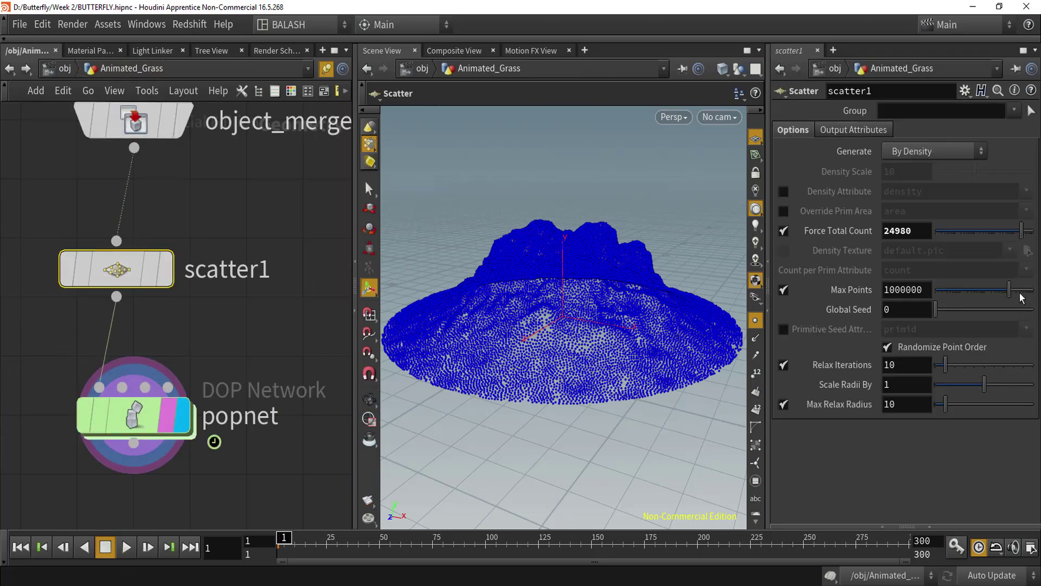
pyautogui.moveTo(1022, 240); pyautogui.dragTo(1020, 240)
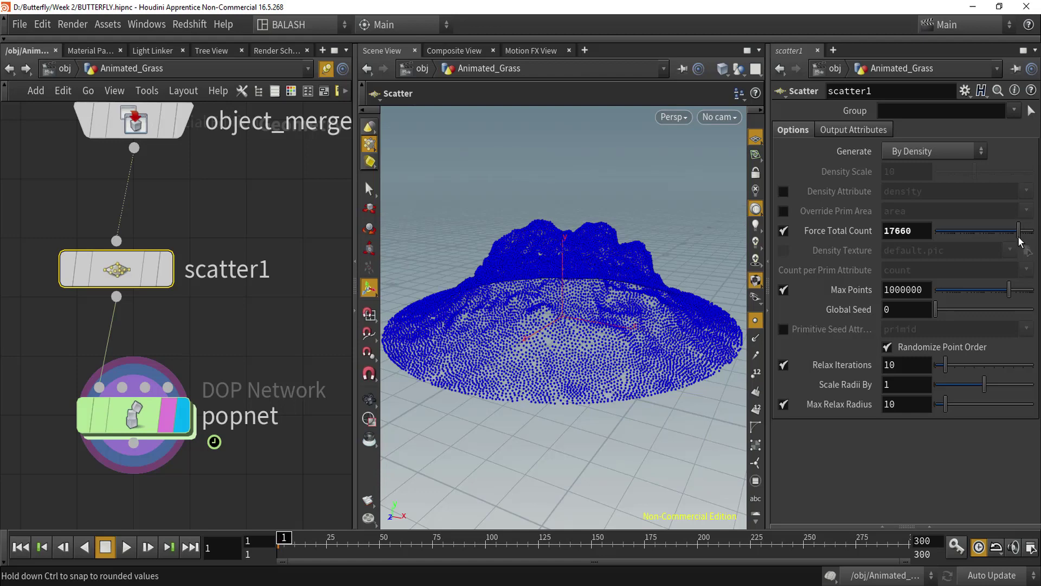
pyautogui.press('Escape')
pyautogui.scroll(5, 600, 367)
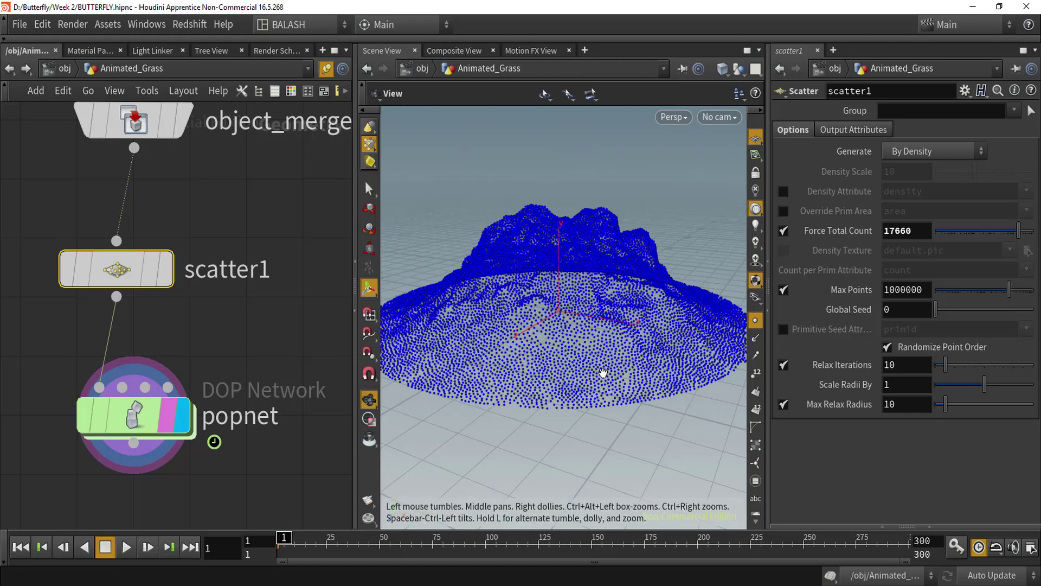
pyautogui.scroll(-6, 600, 372)
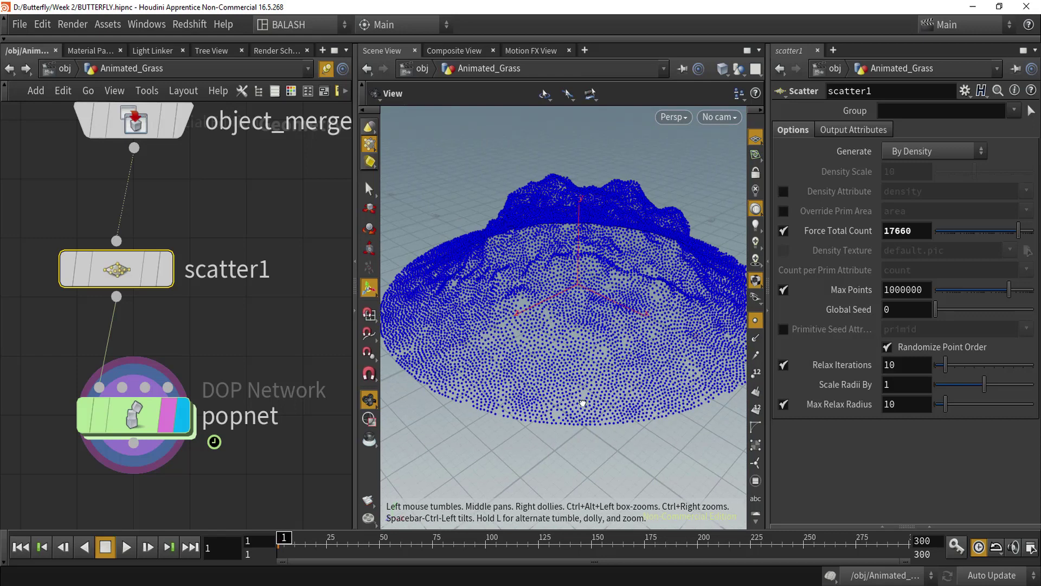
pyautogui.moveTo(570, 384)
pyautogui.keyDown('alt'); pyautogui.mouseDown()
pyautogui.moveTo(593, 393)
pyautogui.moveTo(576, 390)
pyautogui.mouseUp(); pyautogui.keyUp('alt')
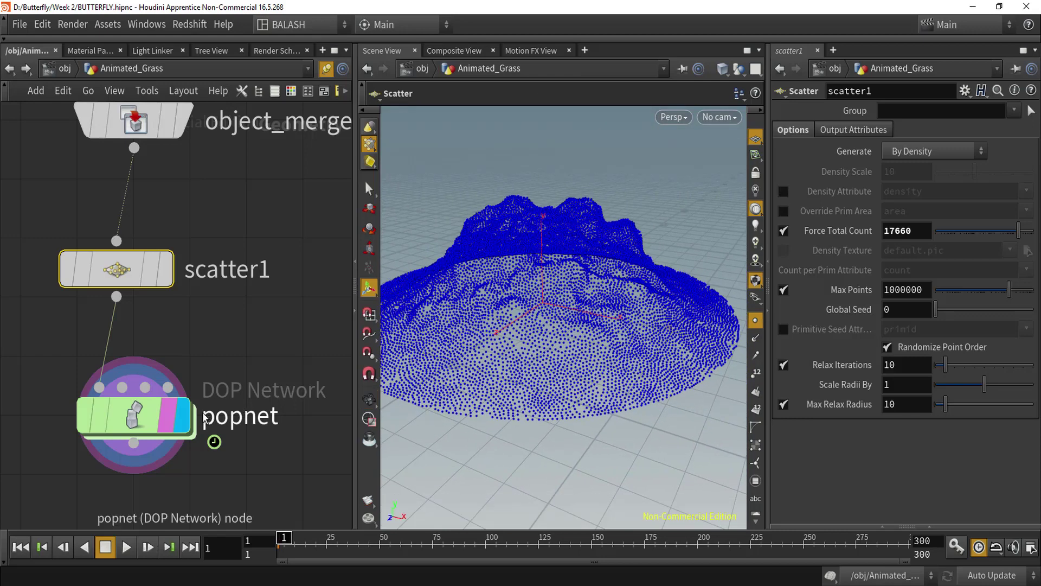
# - Add a POP Wind node inside the POP Network and connect it to the wire_pops_into_here merge
pyautogui.doubleClick(144, 428)
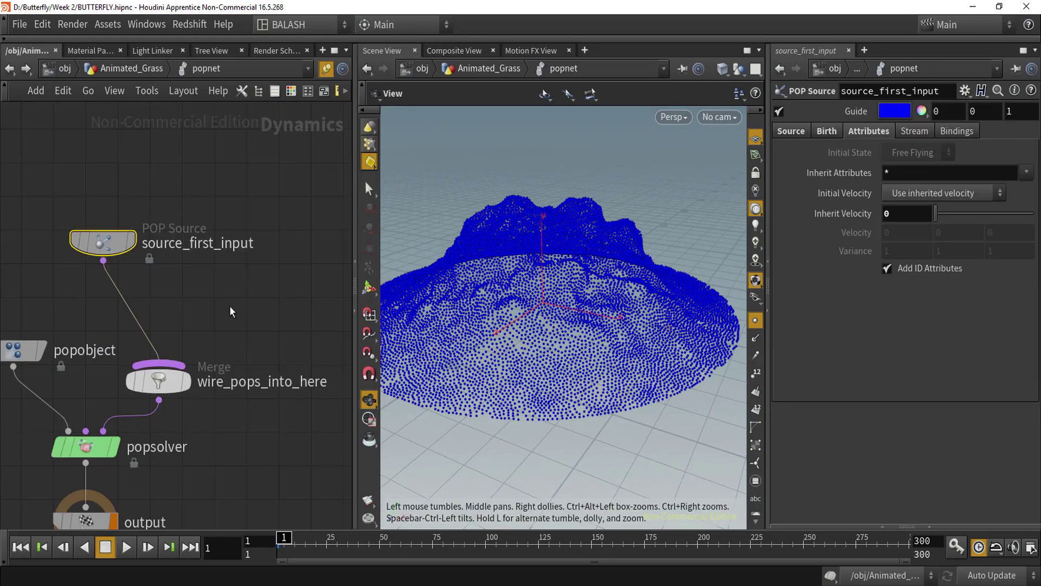
pyautogui.click(258, 208)
pyautogui.press('Tab')
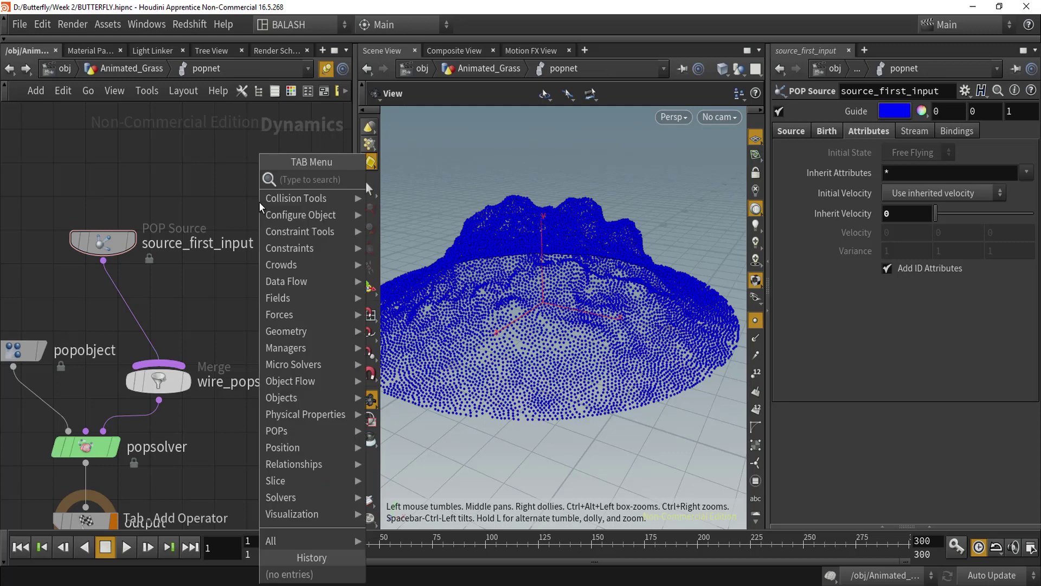
pyautogui.write('popwind')
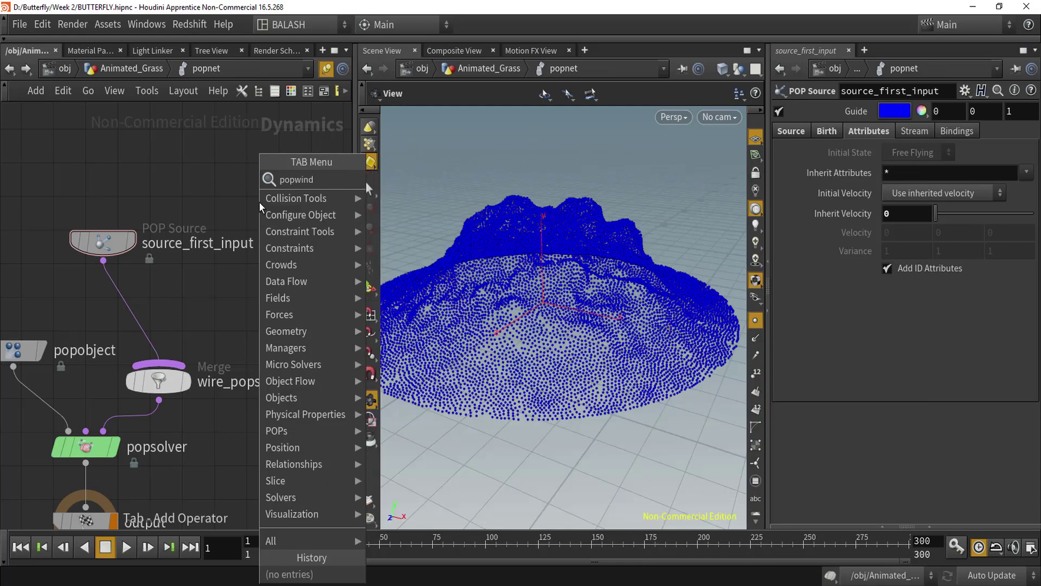
pyautogui.press('Return')
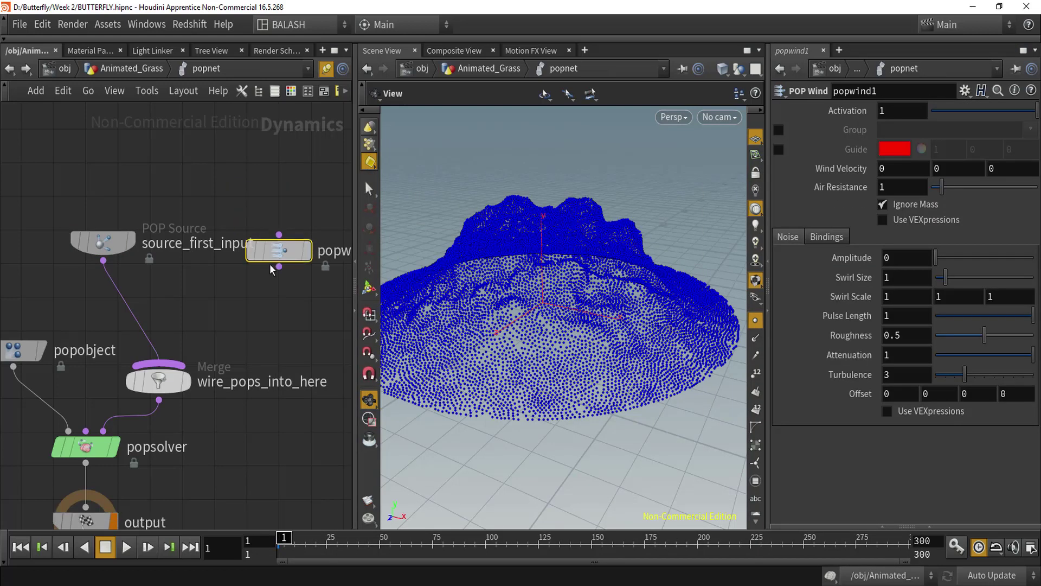
pyautogui.click(206, 282)
pyautogui.click(204, 287)
pyautogui.click(158, 364)
pyautogui.scroll(-3, 163, 325)
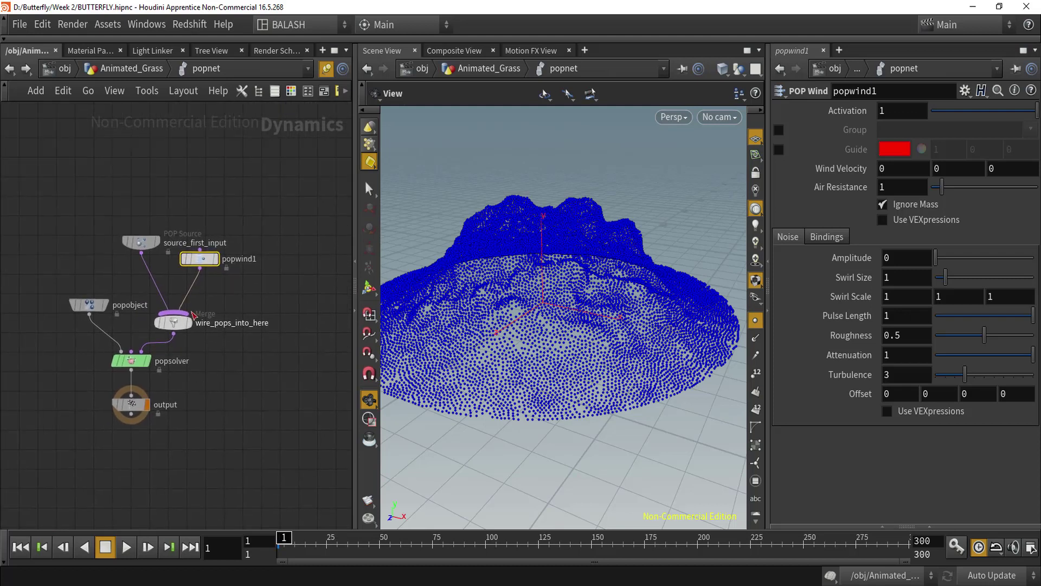
pyautogui.scroll(3, 166, 322)
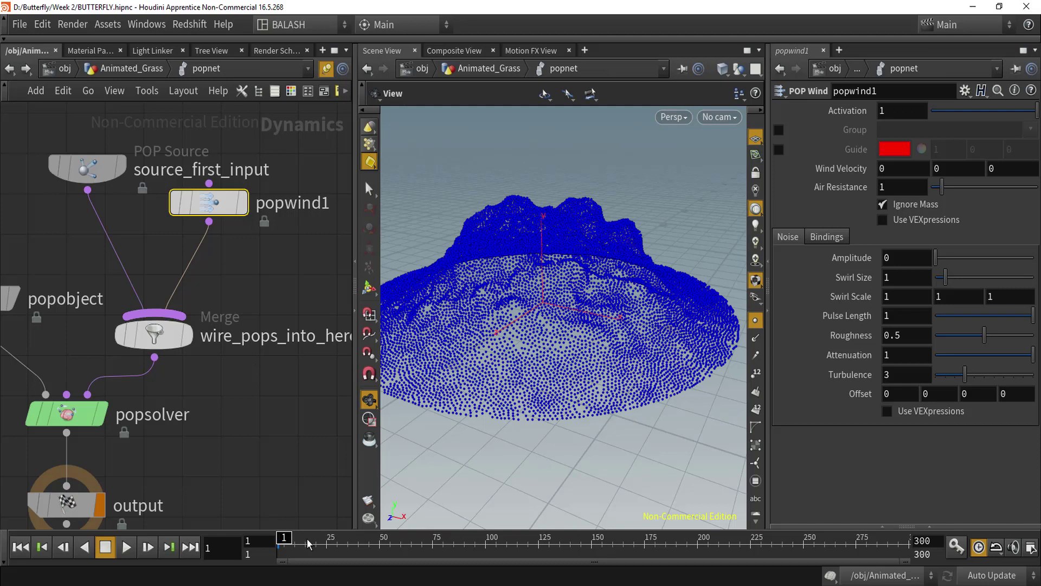
# - Set the POP Wind's Y wind velocity to 10 and scrub the timeline to frame 32 to check the particle motion
pyautogui.moveTo(283, 539)
pyautogui.mouseDown()
pyautogui.moveTo(328, 531)
pyautogui.moveTo(299, 526)
pyautogui.mouseUp()
pyautogui.press('Return')
pyautogui.moveTo(274, 542); pyautogui.dragTo(337, 544)
pyautogui.scroll(-5, 606, 353)
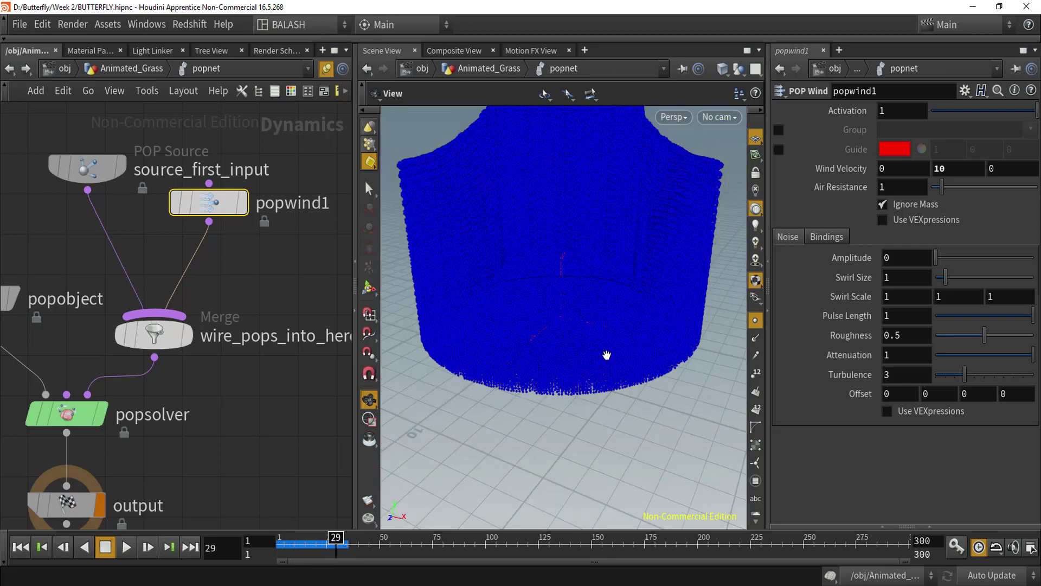
pyautogui.moveTo(587, 381); pyautogui.dragTo(563, 433, button='middle')
pyautogui.moveTo(563, 432); pyautogui.dragTo(561, 397)
pyautogui.moveTo(337, 543)
pyautogui.mouseDown()
pyautogui.moveTo(278, 544)
pyautogui.moveTo(336, 548)
pyautogui.moveTo(272, 560)
pyautogui.moveTo(384, 549)
pyautogui.moveTo(285, 552)
pyautogui.moveTo(342, 555)
pyautogui.mouseUp()
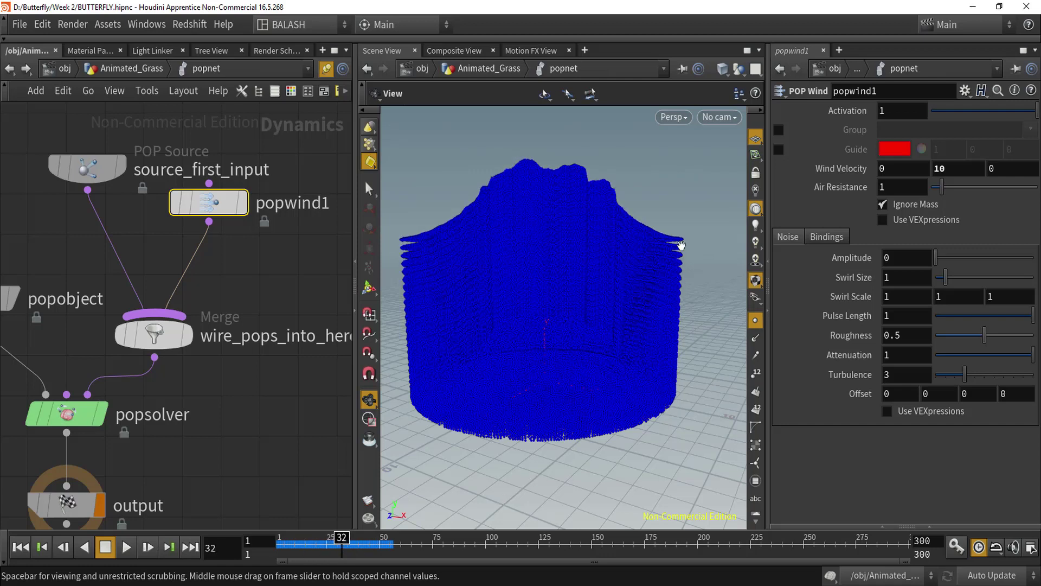
# - Set the POP source's Life Expectancy to 0.2 and check the particle height at frame 18 with point display toggled
pyautogui.click(87, 167)
pyautogui.click(834, 135)
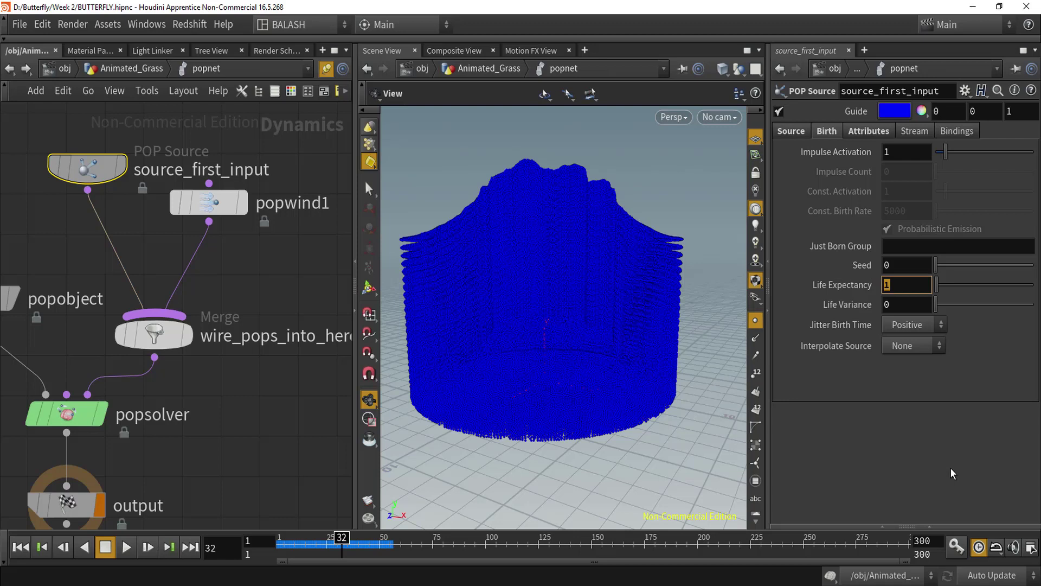
pyautogui.press('Return')
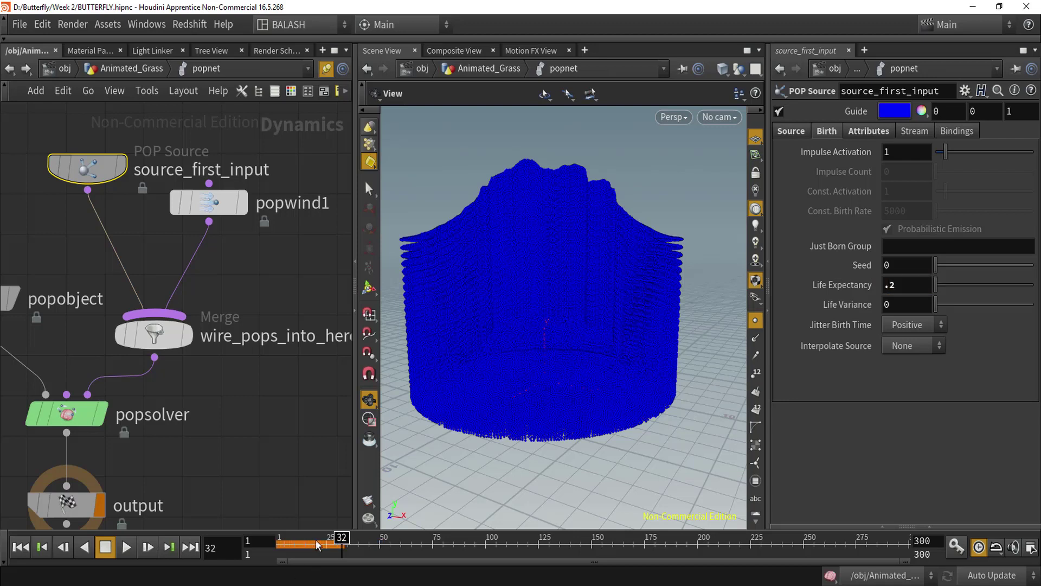
pyautogui.click(273, 539)
pyautogui.moveTo(273, 539); pyautogui.dragTo(314, 539)
pyautogui.moveTo(524, 405); pyautogui.dragTo(487, 363, button='middle')
pyautogui.moveTo(487, 363); pyautogui.dragTo(622, 346, button='right')
pyautogui.click(753, 323)
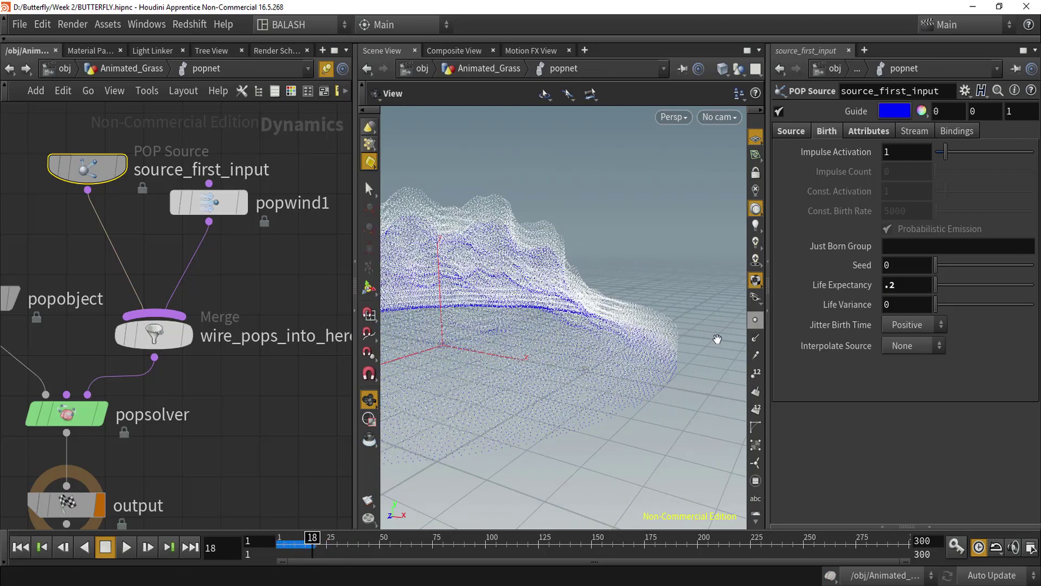
pyautogui.click(754, 321)
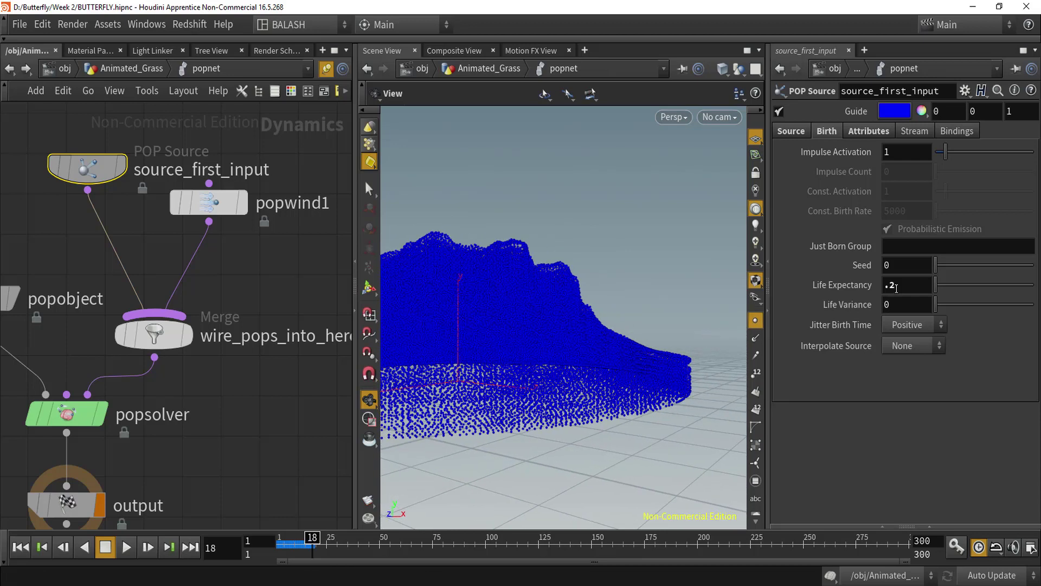
# - Set the POP source's Life Expectancy to 0.1, check the particles at frame 13, and show the Source settings
pyautogui.click(891, 286)
pyautogui.press('Return')
pyautogui.moveTo(313, 543)
pyautogui.mouseDown()
pyautogui.moveTo(268, 545)
pyautogui.moveTo(339, 540)
pyautogui.moveTo(232, 537)
pyautogui.moveTo(302, 538)
pyautogui.mouseUp()
pyautogui.scroll(5, 655, 402)
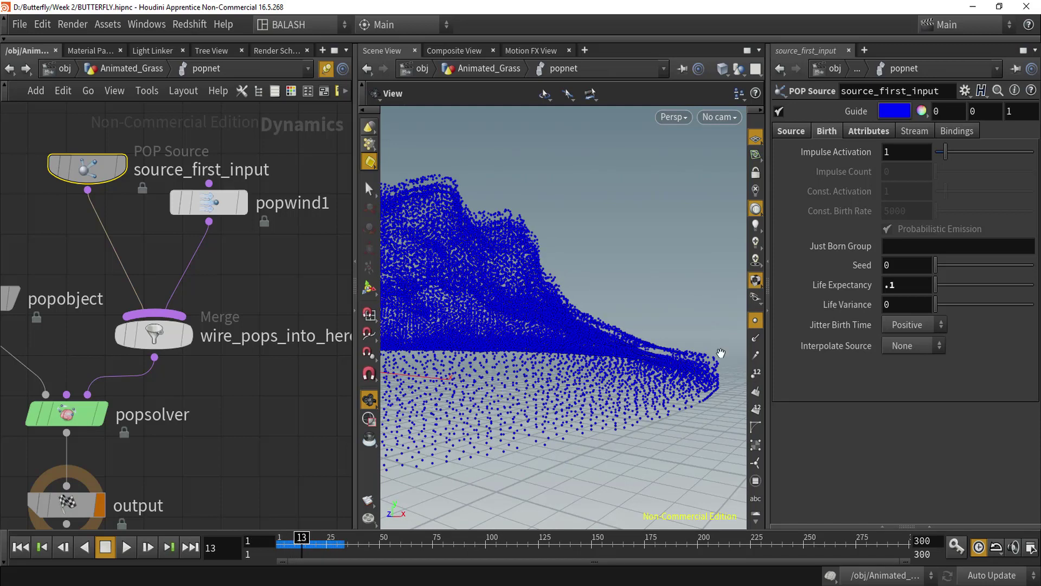
pyautogui.click(791, 131)
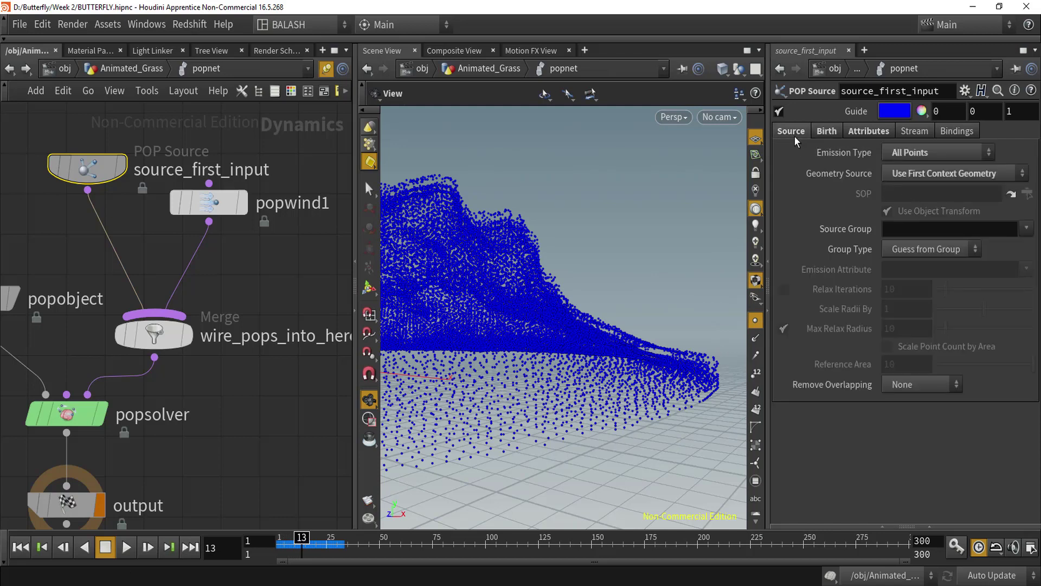
# - Review the POP source's Attributes settings and the POP Wind's parameters, and check the particle motion around frames 25 and 26
pyautogui.click(868, 132)
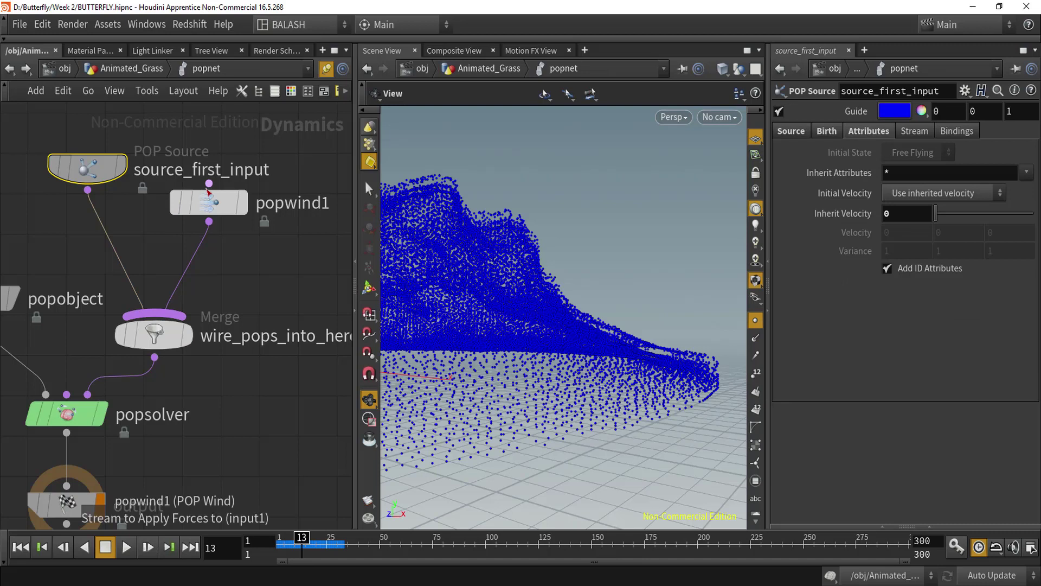
pyautogui.click(209, 202)
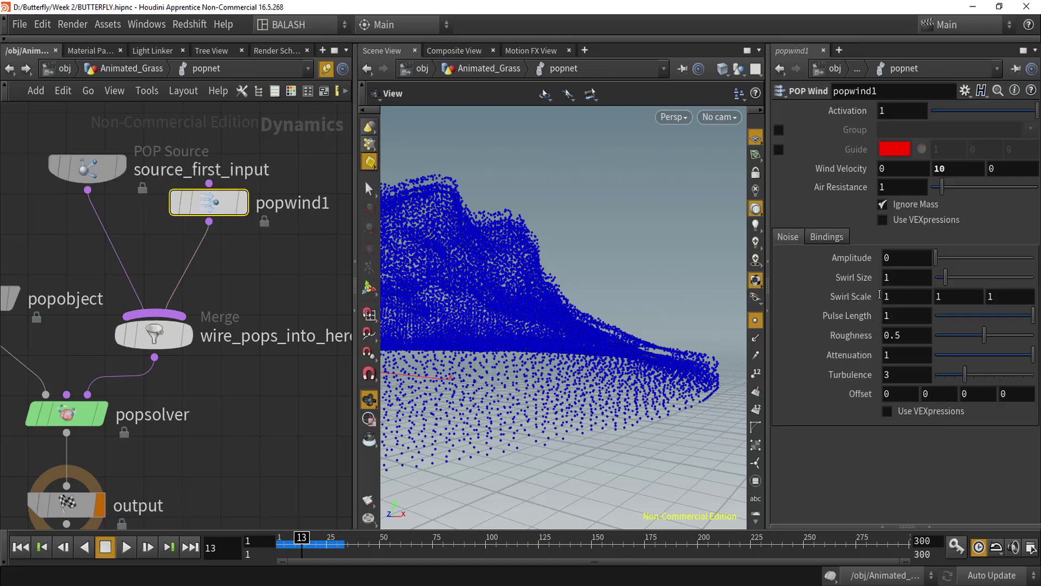
pyautogui.moveTo(303, 541); pyautogui.dragTo(328, 542)
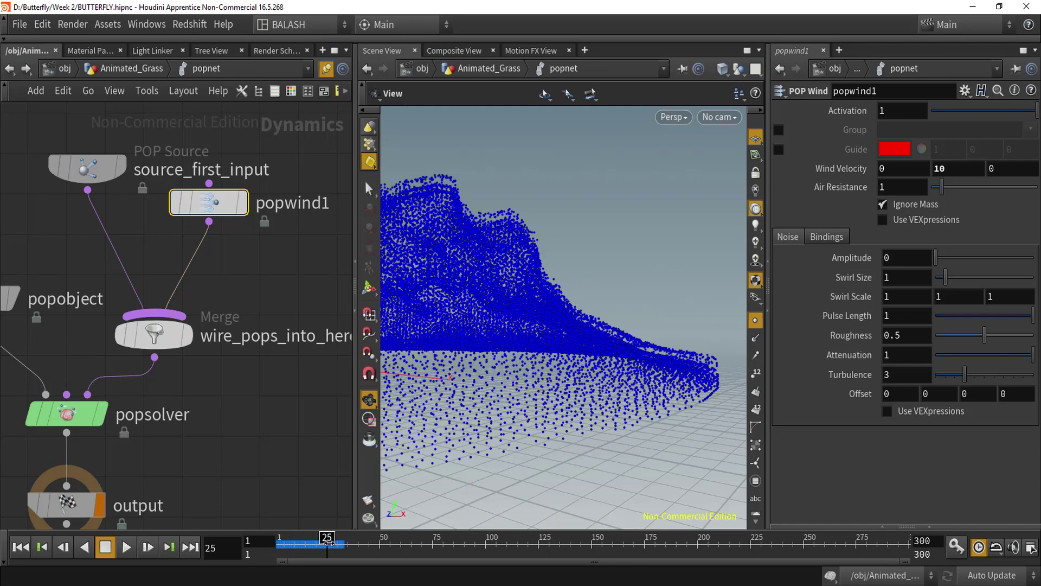
pyautogui.moveTo(561, 321); pyautogui.dragTo(493, 364)
pyautogui.moveTo(327, 540)
pyautogui.mouseDown()
pyautogui.moveTo(273, 545)
pyautogui.moveTo(329, 542)
pyautogui.mouseUp()
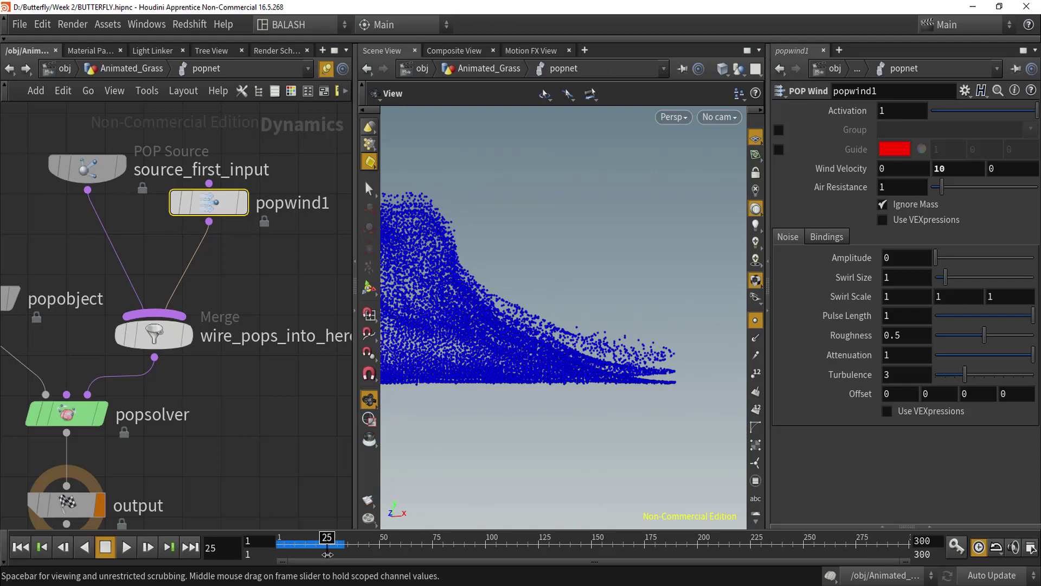
pyautogui.moveTo(633, 396); pyautogui.dragTo(608, 411)
pyautogui.moveTo(608, 411); pyautogui.dragTo(604, 388, button='right')
pyautogui.moveTo(604, 388); pyautogui.dragTo(617, 410, button='middle')
# - Return to the Animated_Grass network, add an Add node fed by the popnet's output, and make it the displayed and rendered node
pyautogui.click(110, 71)
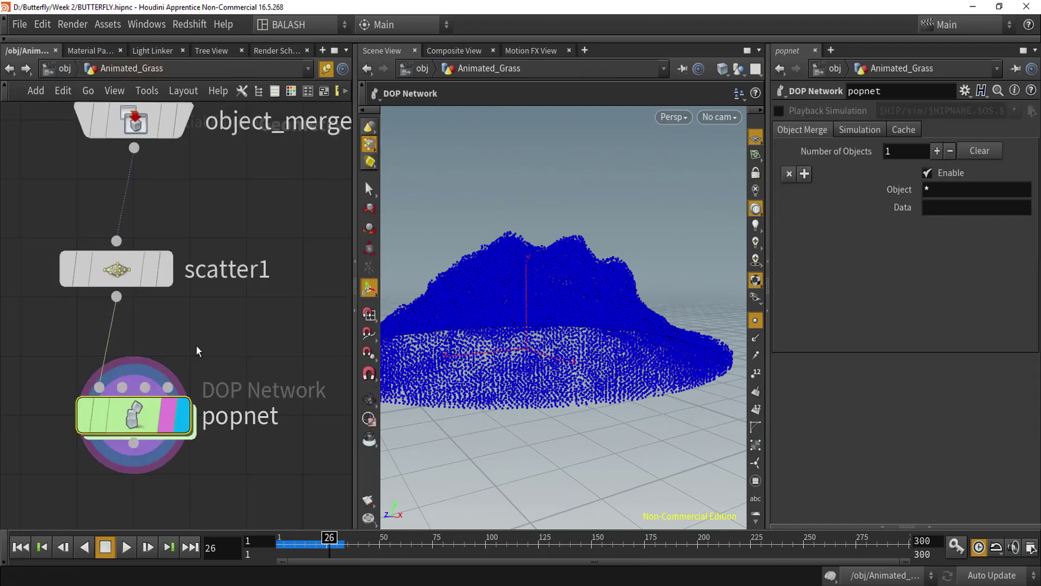
pyautogui.scroll(-3, 196, 346)
pyautogui.moveTo(210, 337); pyautogui.dragTo(219, 288, button='middle')
pyautogui.scroll(2, 195, 363)
pyautogui.moveTo(189, 383); pyautogui.dragTo(190, 430, button='middle')
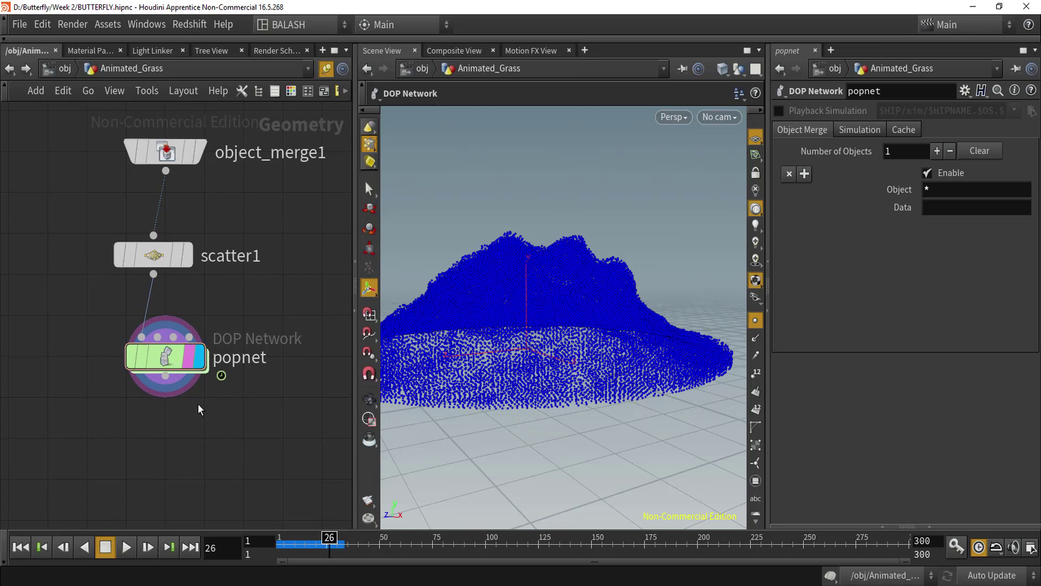
pyautogui.press('Tab')
pyautogui.write('ad')
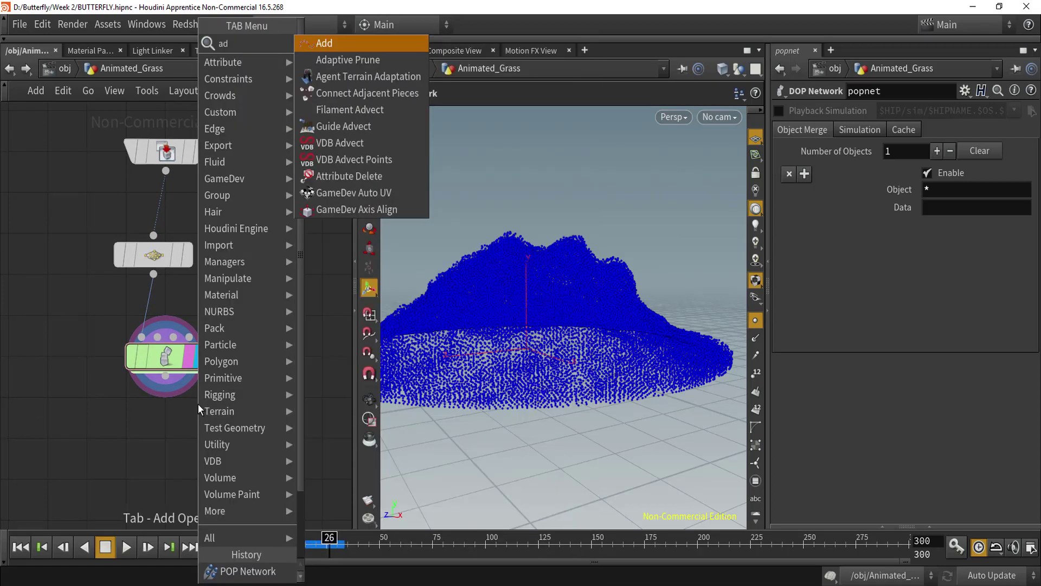
pyautogui.press('Return')
pyautogui.moveTo(199, 407); pyautogui.dragTo(169, 456)
pyautogui.click(166, 377)
pyautogui.click(174, 427)
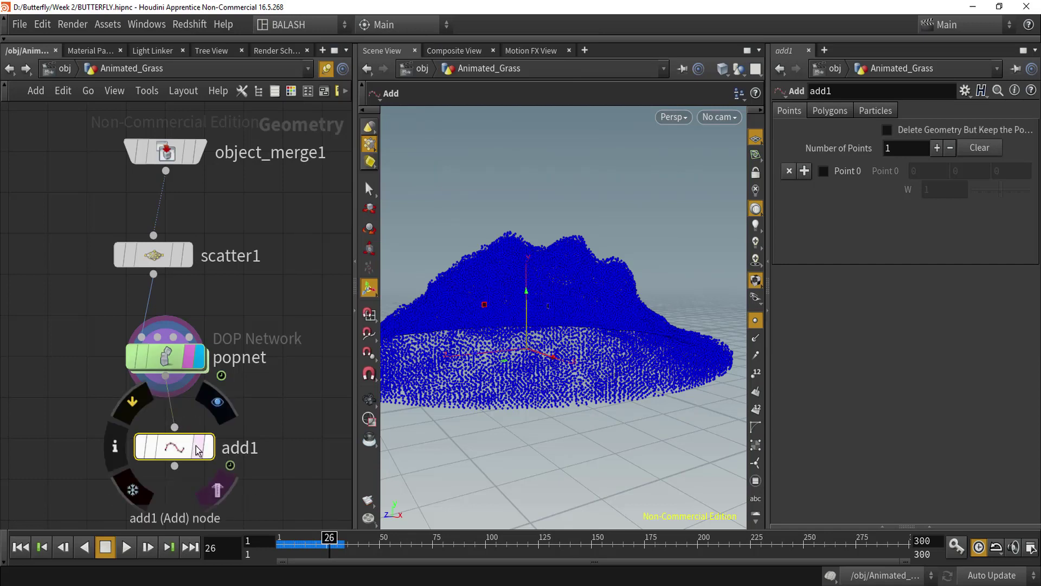
pyautogui.press('r')
pyautogui.moveTo(179, 451)
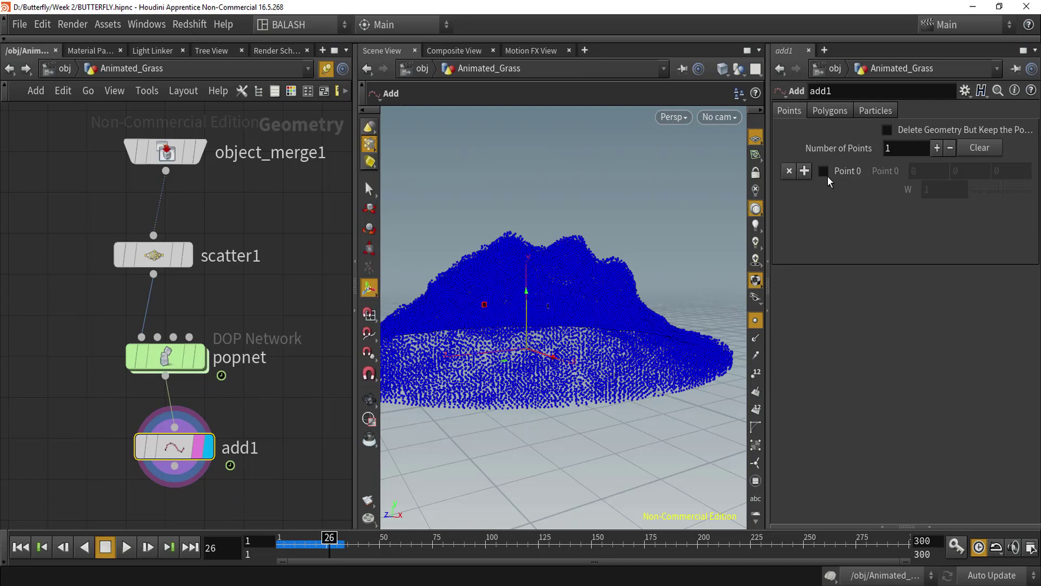
# - Set the Add node's polygon creation mode to By Group
pyautogui.click(830, 111)
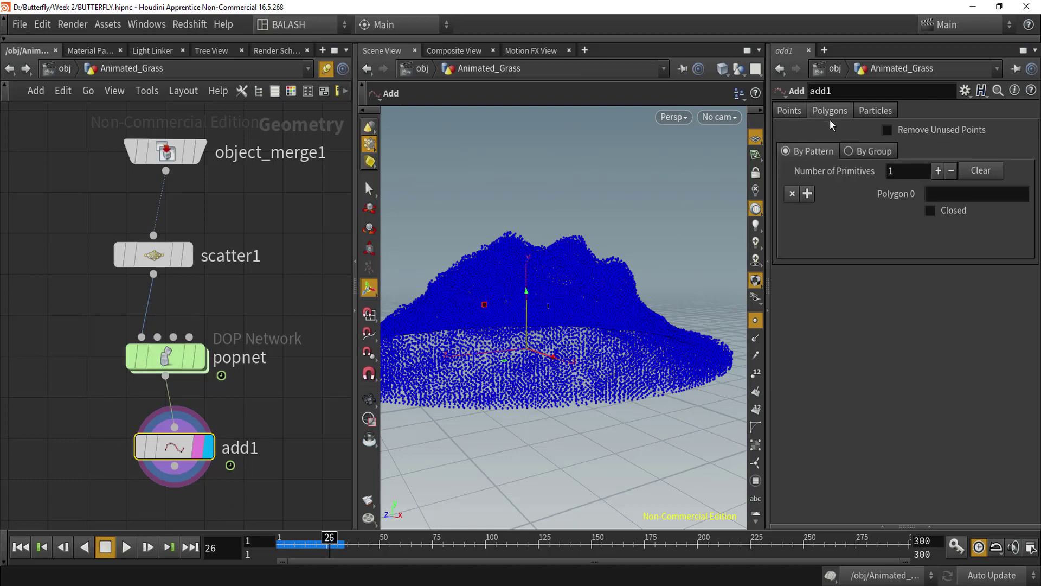
pyautogui.click(849, 151)
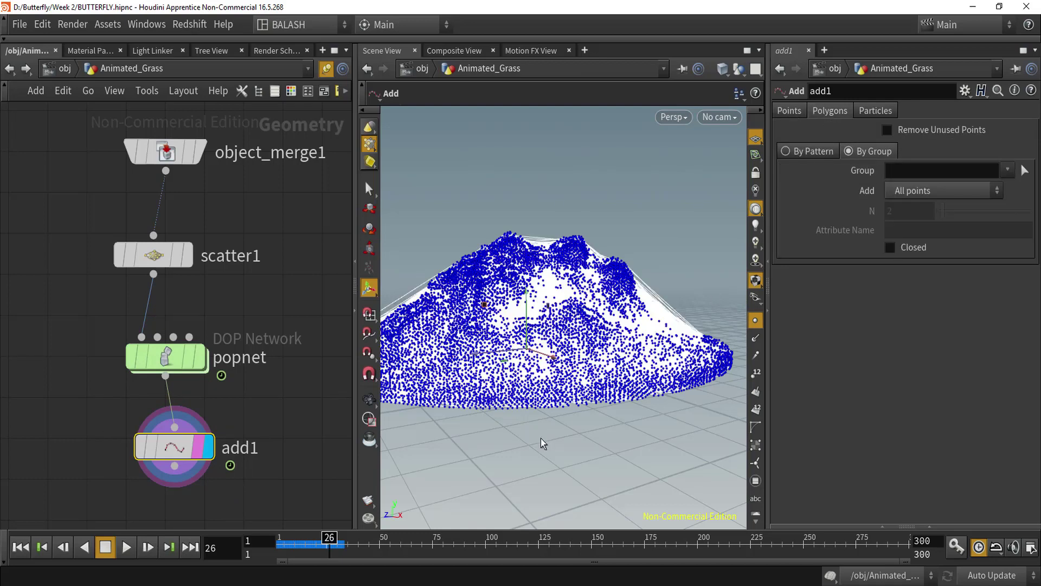
pyautogui.click(371, 126)
pyautogui.moveTo(359, 225); pyautogui.dragTo(281, 227)
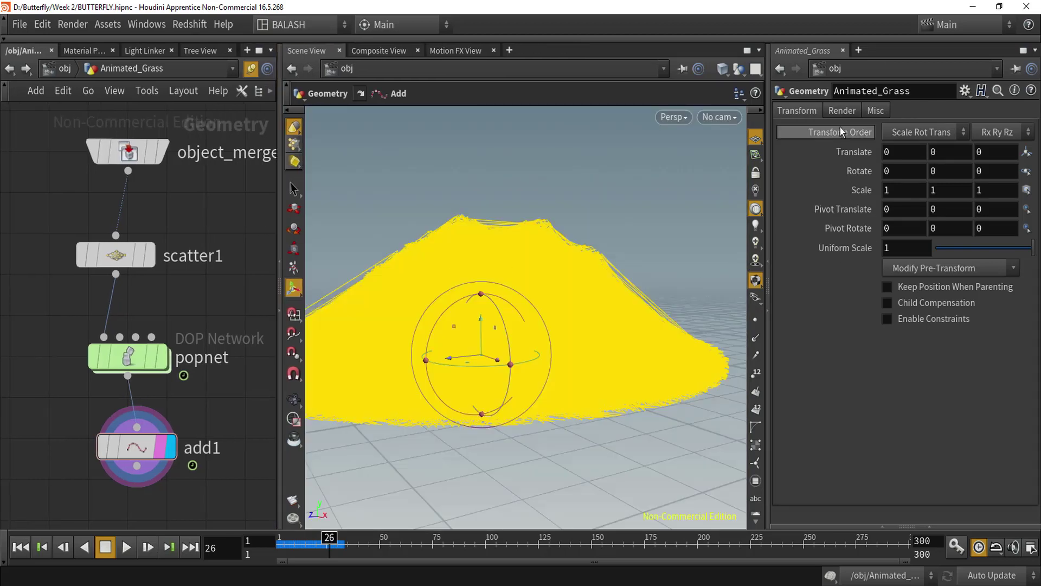
pyautogui.click(843, 111)
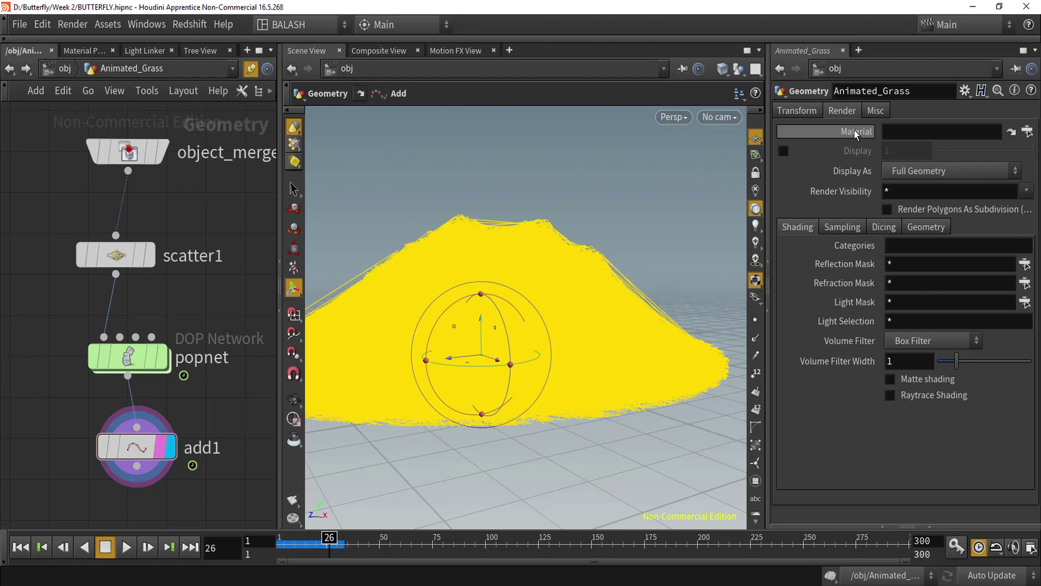
pyautogui.click(137, 447)
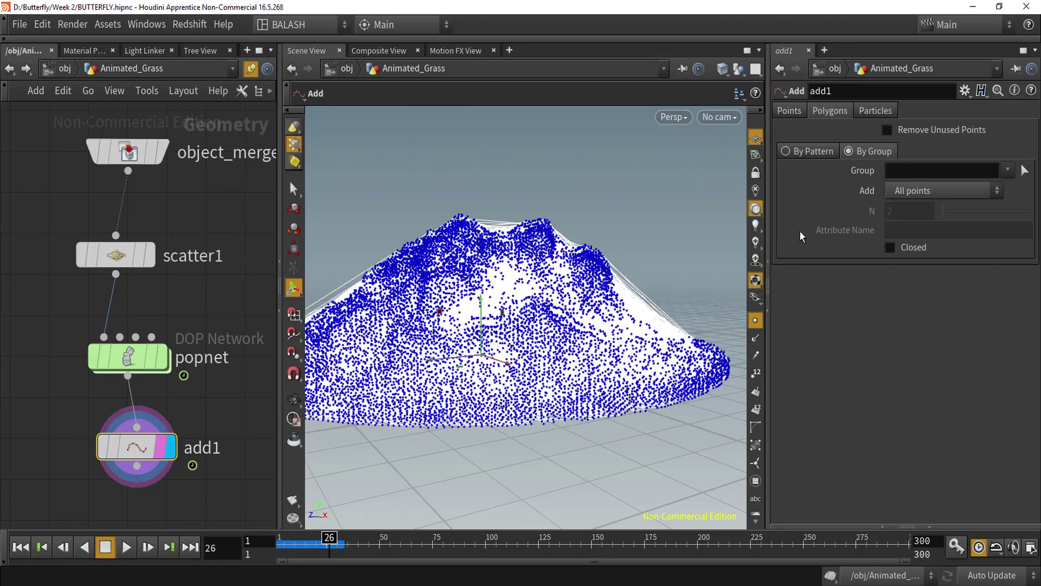
# - Make the Add node build its polygons By Attribute, using the sourceptnum attribute name copied from the popnet's node information
pyautogui.click(927, 194)
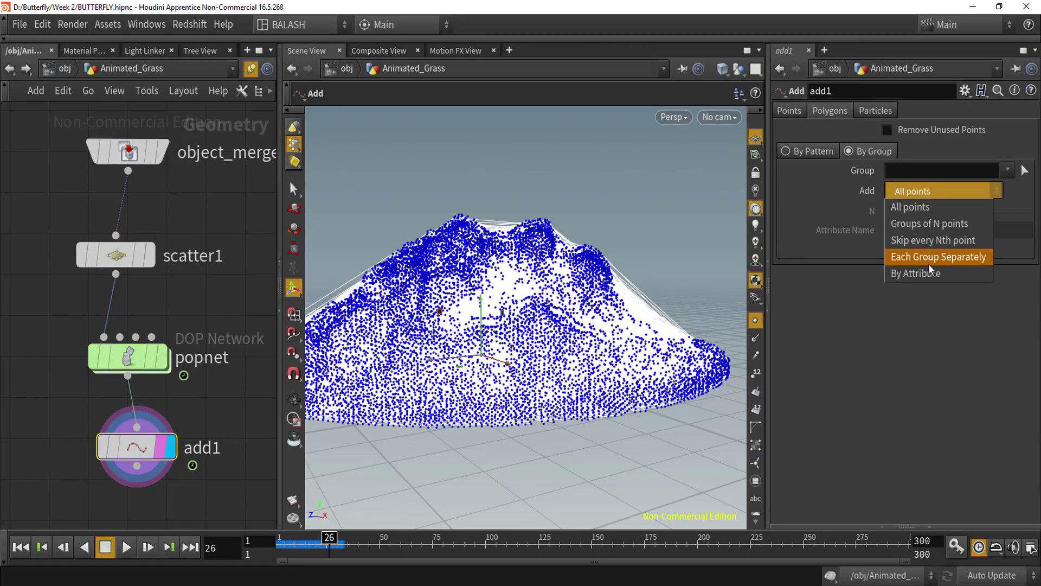
pyautogui.click(938, 277)
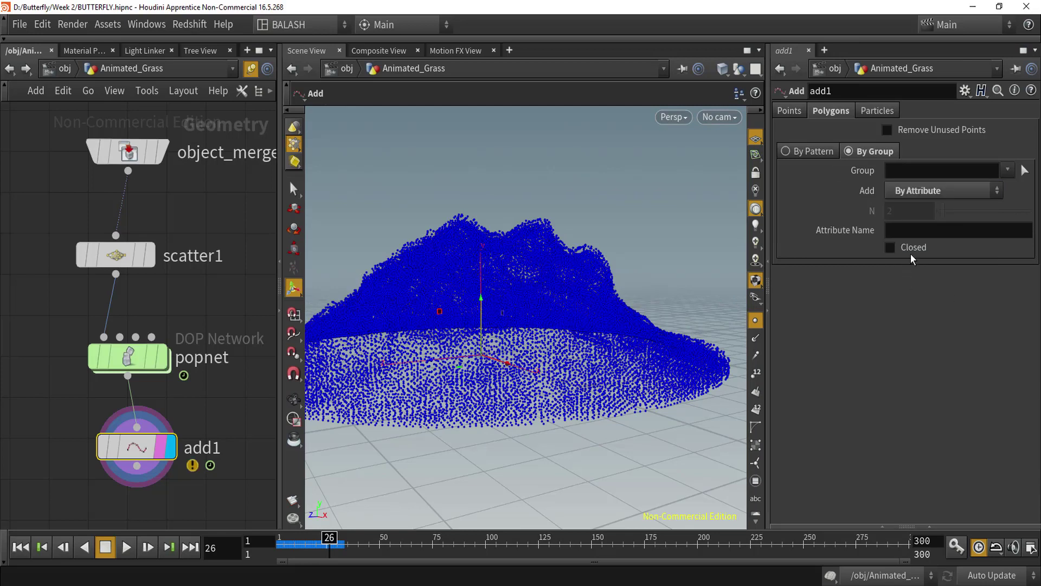
pyautogui.moveTo(113, 358)
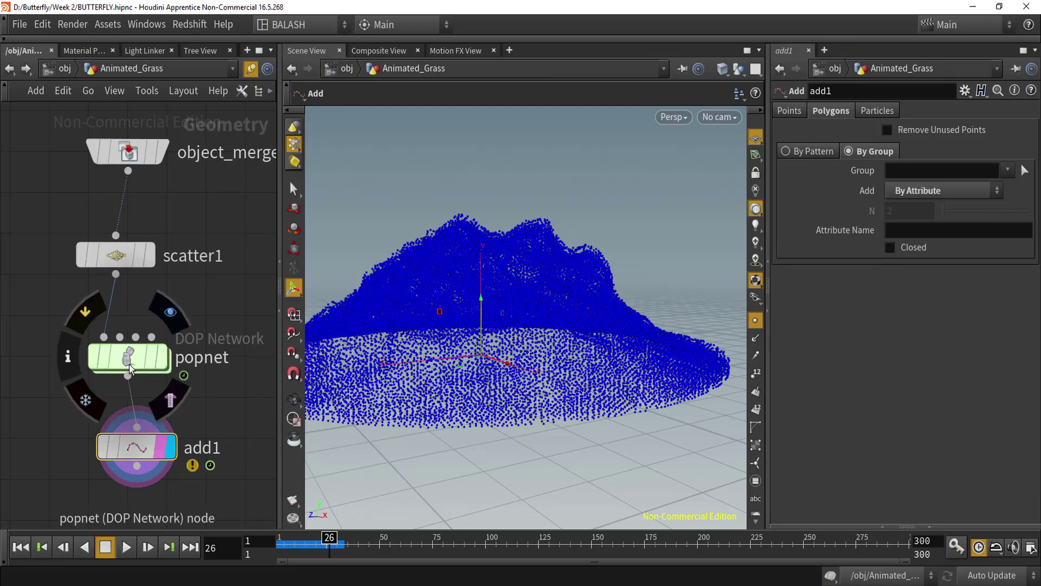
pyautogui.click(74, 359)
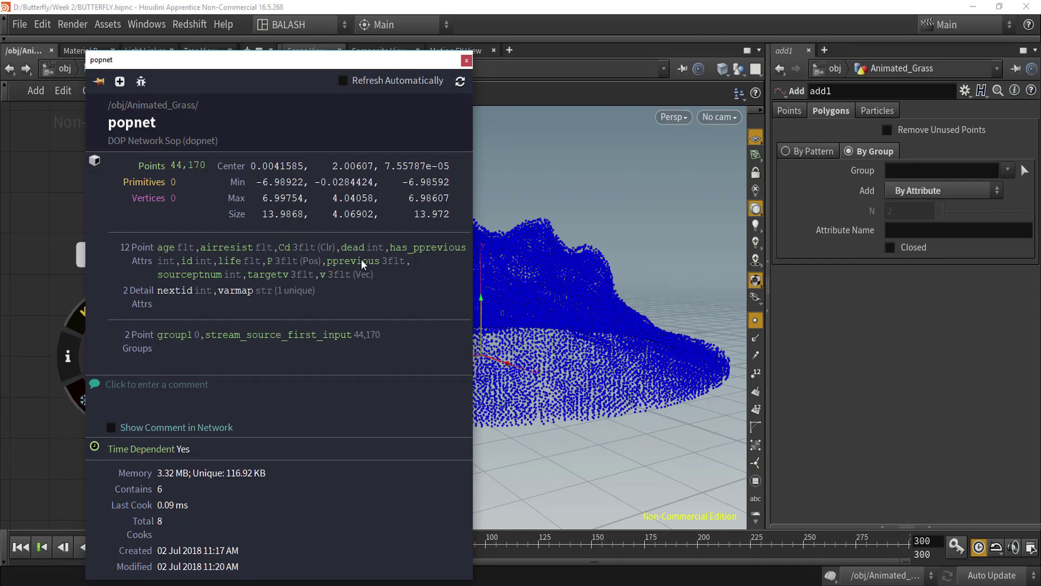
pyautogui.doubleClick(201, 275)
pyautogui.hotkey('ctrl', 'c')
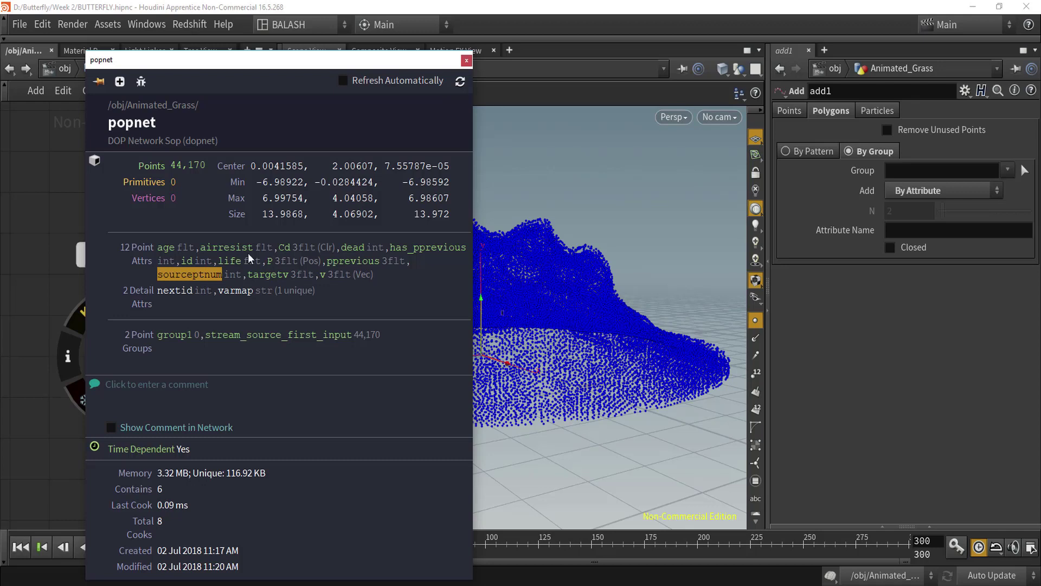
pyautogui.click(466, 60)
pyautogui.click(908, 231)
pyautogui.hotkey('ctrl', 'v')
pyautogui.press('Return')
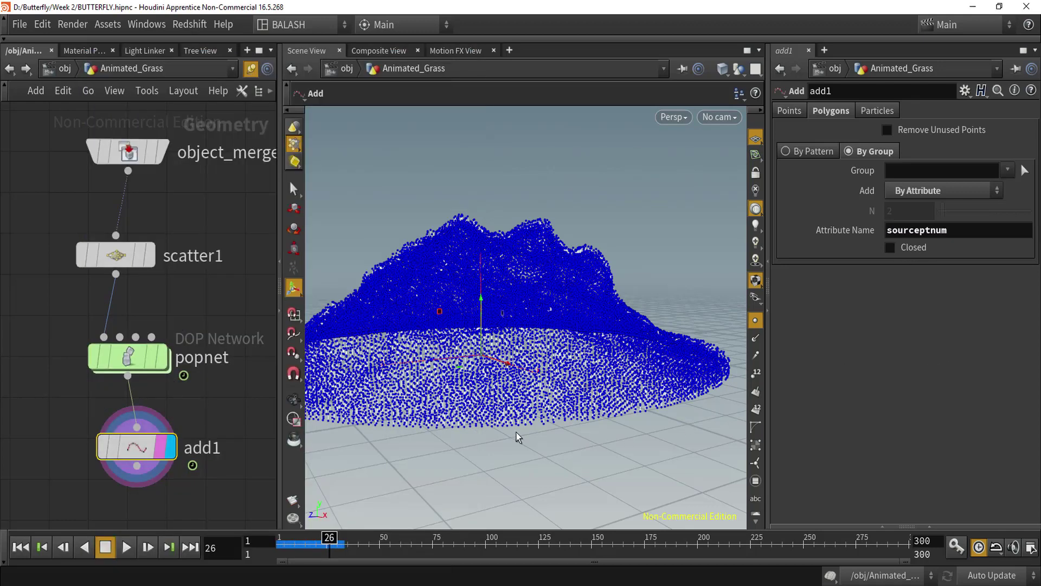
# - Turn off point display in the viewport and inspect the grass strands up close along the hill's edge
pyautogui.click(761, 324)
pyautogui.keyDown('alt'); pyautogui.moveTo(552, 402); pyautogui.dragTo(647, 405); pyautogui.keyUp('alt')
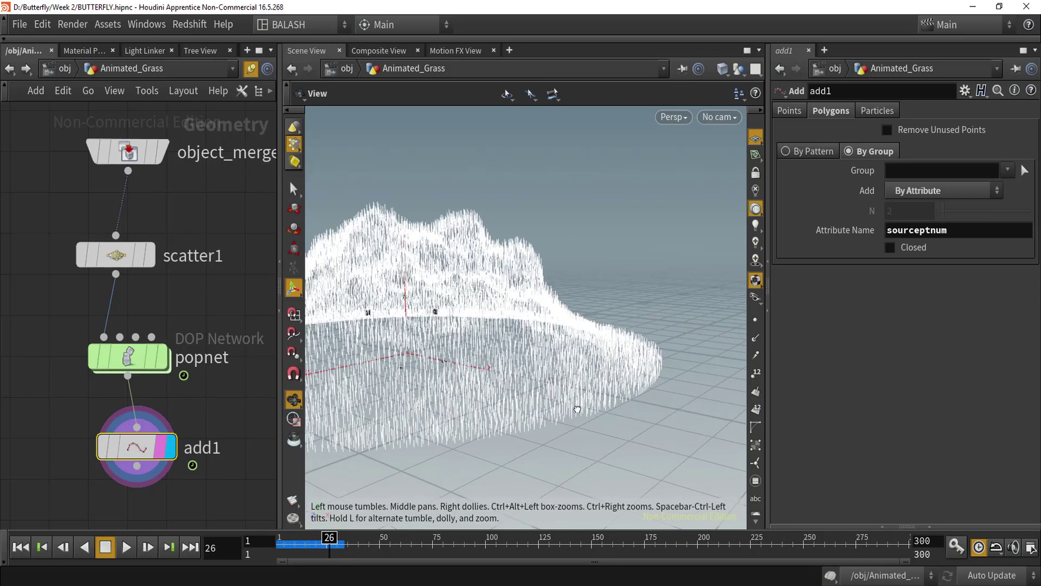
pyautogui.scroll(5, 648, 405)
pyautogui.scroll(2, 647, 405)
pyautogui.scroll(6, 581, 407)
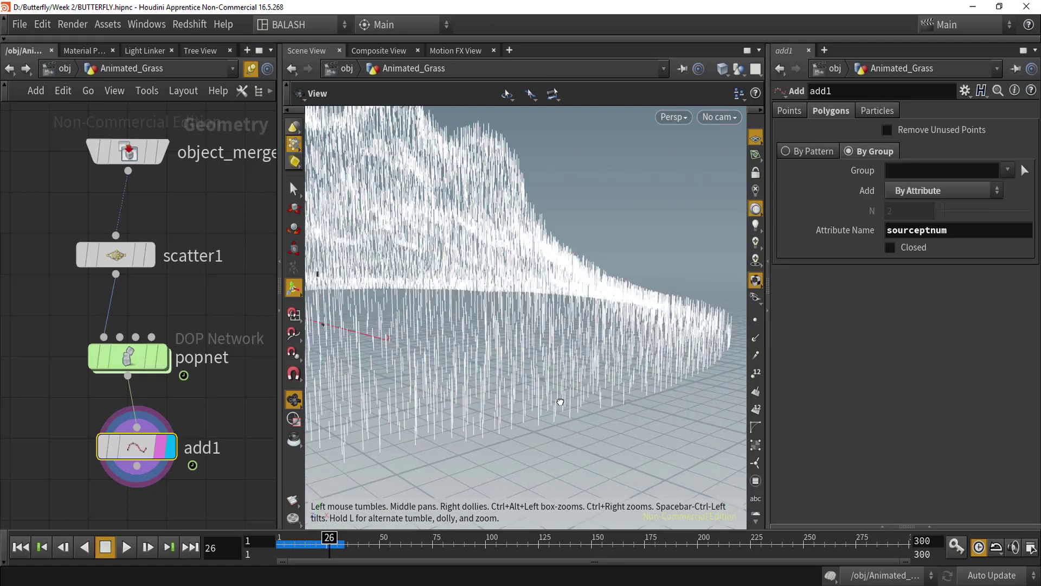
pyautogui.moveTo(557, 392)
pyautogui.keyDown('alt'); pyautogui.mouseDown()
pyautogui.moveTo(568, 398)
pyautogui.moveTo(554, 405)
pyautogui.mouseUp(); pyautogui.keyUp('alt')
# - Display the popnet's raw particles for comparison, and return the display and render flags to the Add node
pyautogui.moveTo(150, 366)
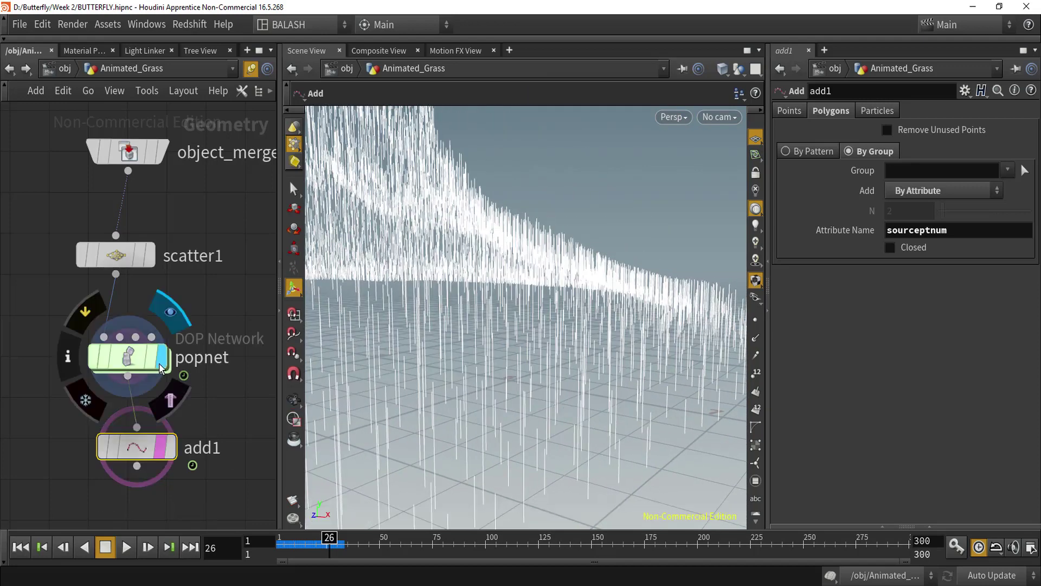
pyautogui.click(154, 362)
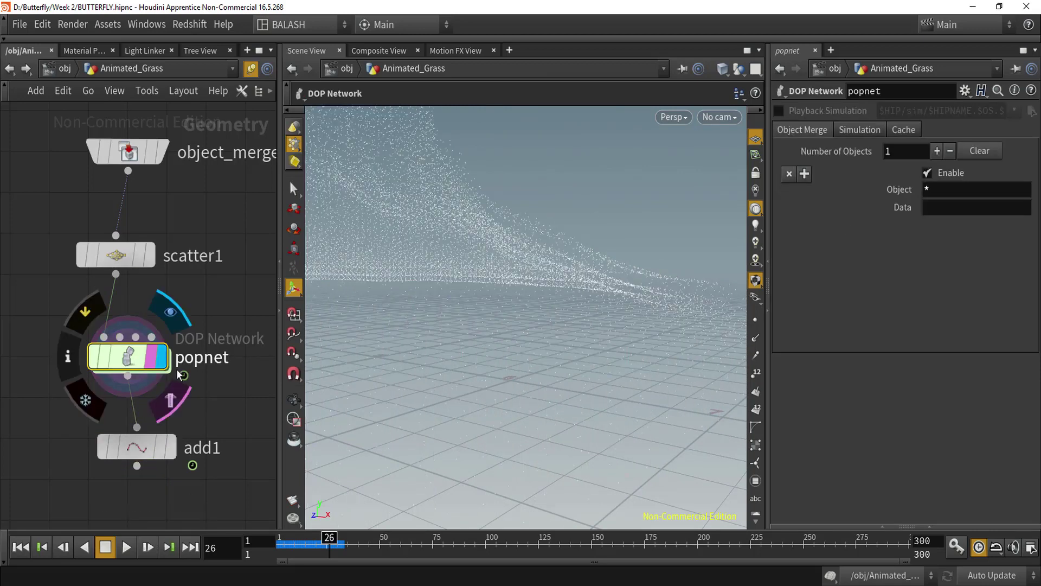
pyautogui.moveTo(480, 327)
pyautogui.keyDown('alt'); pyautogui.mouseDown()
pyautogui.moveTo(495, 319)
pyautogui.moveTo(471, 325)
pyautogui.mouseUp(); pyautogui.keyUp('alt')
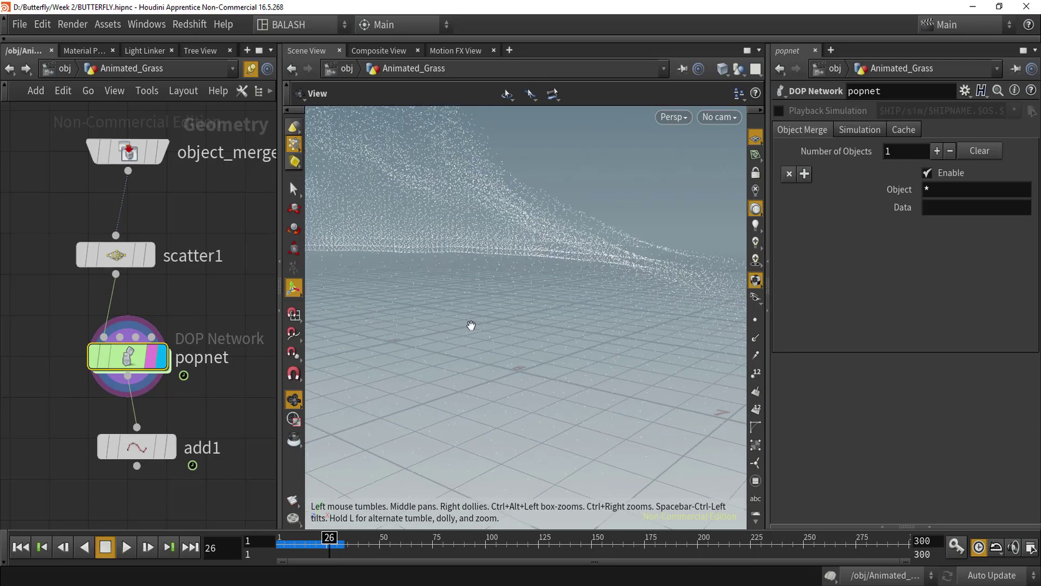
pyautogui.click(168, 461)
pyautogui.click(158, 447)
# - Scrub the timeline to frames 28 and 36 and examine the grass strands over the hill from several angles
pyautogui.keyDown('alt'); pyautogui.moveTo(390, 398); pyautogui.dragTo(575, 374); pyautogui.keyUp('alt')
pyautogui.moveTo(328, 540)
pyautogui.mouseDown()
pyautogui.moveTo(396, 541)
pyautogui.moveTo(278, 540)
pyautogui.moveTo(334, 545)
pyautogui.mouseUp()
pyautogui.press('space')
pyautogui.moveTo(479, 425); pyautogui.dragTo(530, 427)
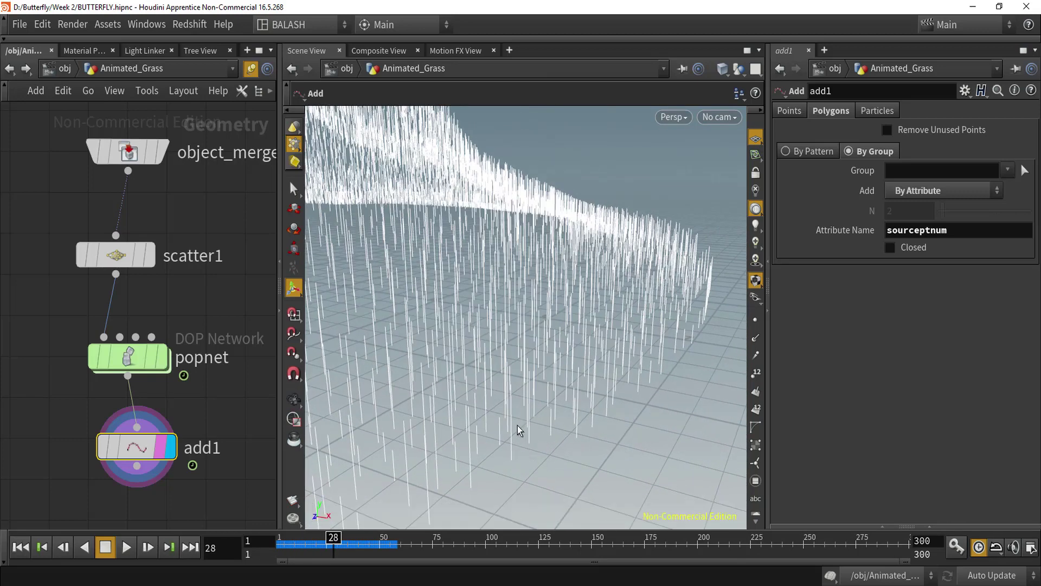
pyautogui.press('space')
pyautogui.moveTo(523, 441); pyautogui.dragTo(494, 403)
pyautogui.press('space')
pyautogui.moveTo(430, 418); pyautogui.dragTo(442, 412, button='right')
pyautogui.moveTo(442, 412); pyautogui.dragTo(588, 393, button='middle')
pyautogui.moveTo(588, 392)
pyautogui.mouseDown()
pyautogui.moveTo(581, 355)
pyautogui.moveTo(581, 407)
pyautogui.mouseUp()
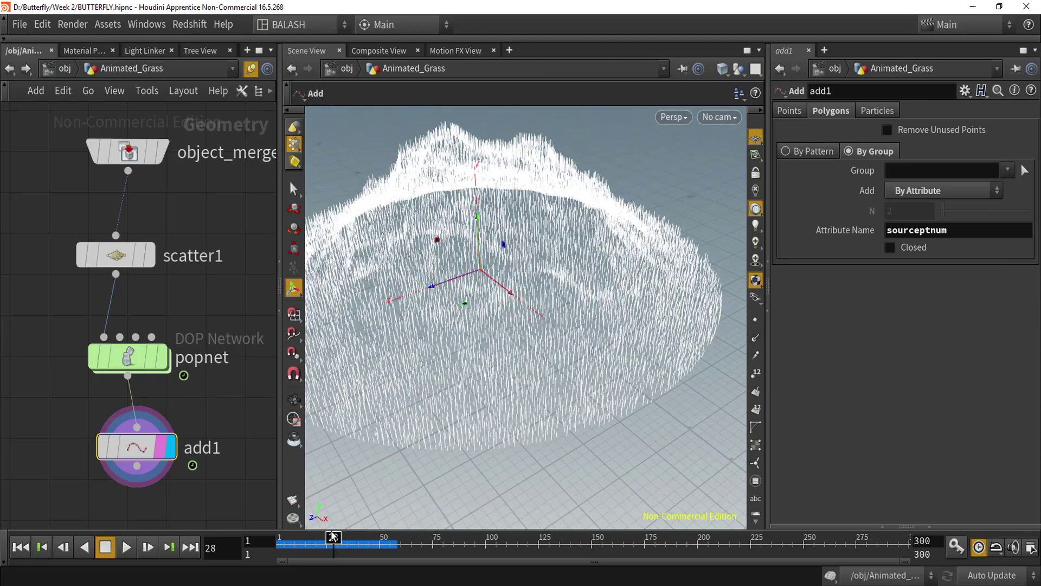
pyautogui.moveTo(333, 537); pyautogui.dragTo(350, 551)
pyautogui.press('space')
pyautogui.moveTo(497, 430); pyautogui.dragTo(458, 481)
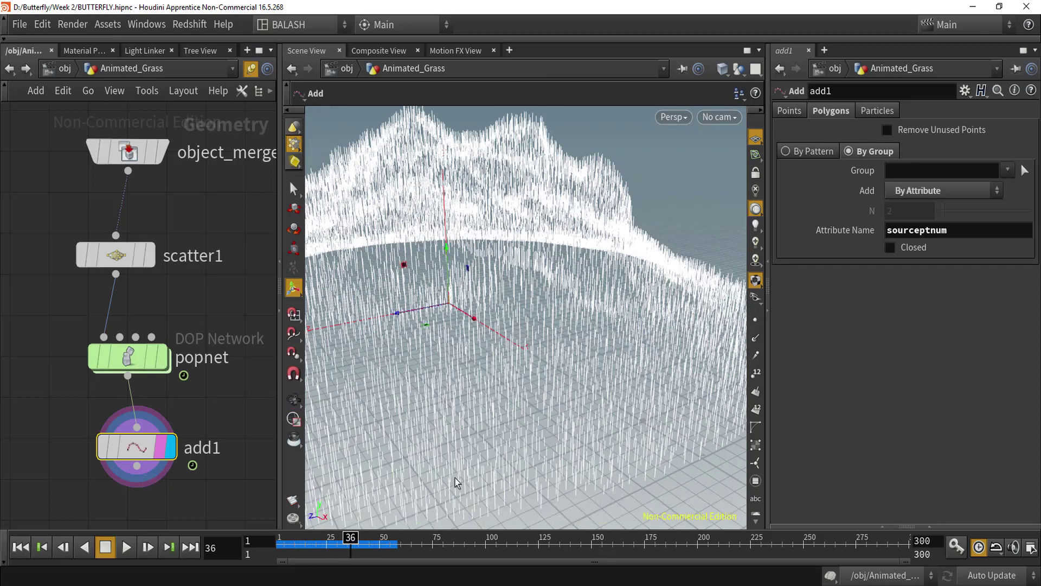
# - Inside the popnet, set source_first_input's Jitter Birth Time to None and return to the Animated_Grass network
pyautogui.doubleClick(144, 361)
pyautogui.moveTo(151, 340)
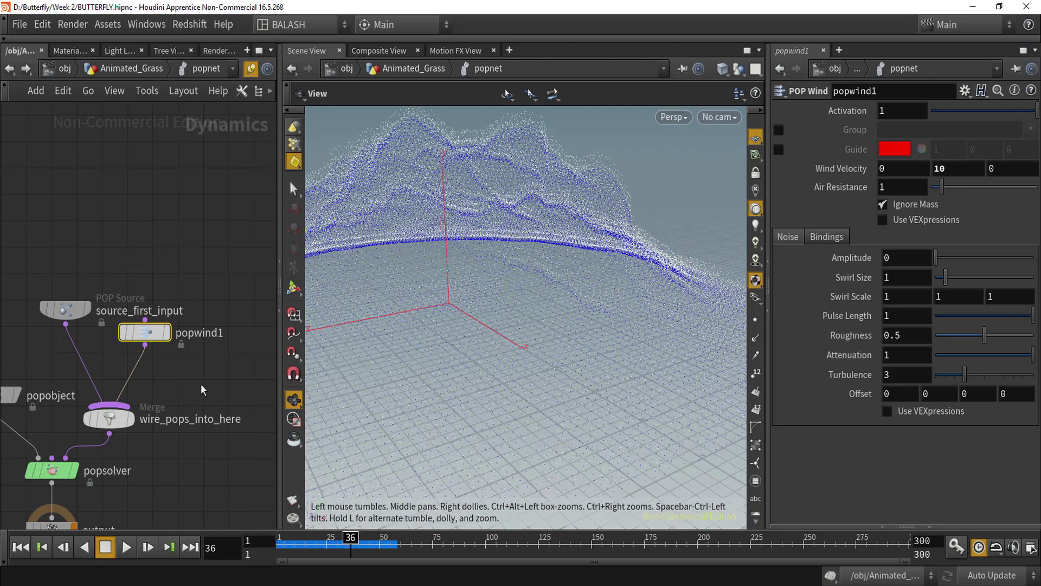
pyautogui.moveTo(164, 395); pyautogui.dragTo(222, 283, button='middle')
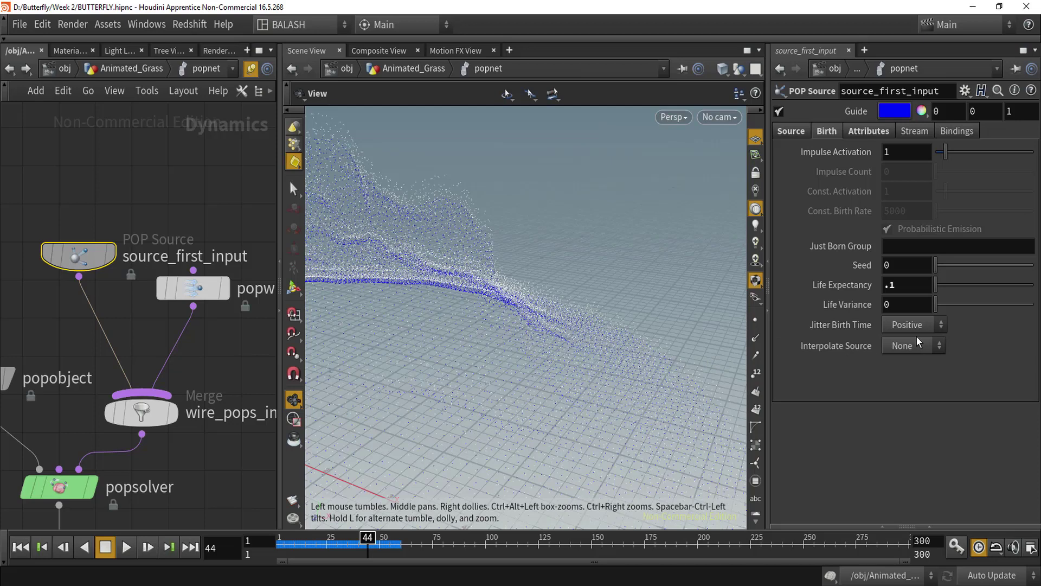
pyautogui.click(920, 332)
pyautogui.click(911, 326)
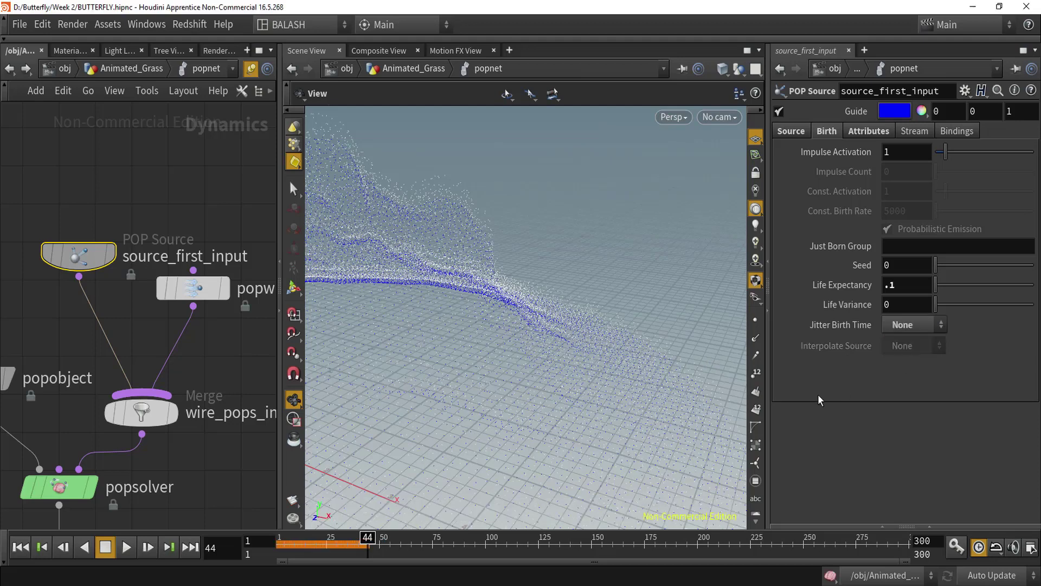
pyautogui.click(128, 71)
# - Examine the grass strands and their points at frame 42, close up and across the whole hill
pyautogui.moveTo(363, 548)
pyautogui.mouseDown()
pyautogui.moveTo(256, 551)
pyautogui.moveTo(364, 555)
pyautogui.mouseUp()
pyautogui.press('space')
pyautogui.moveTo(477, 419); pyautogui.dragTo(586, 360)
pyautogui.scroll(5, 543, 297)
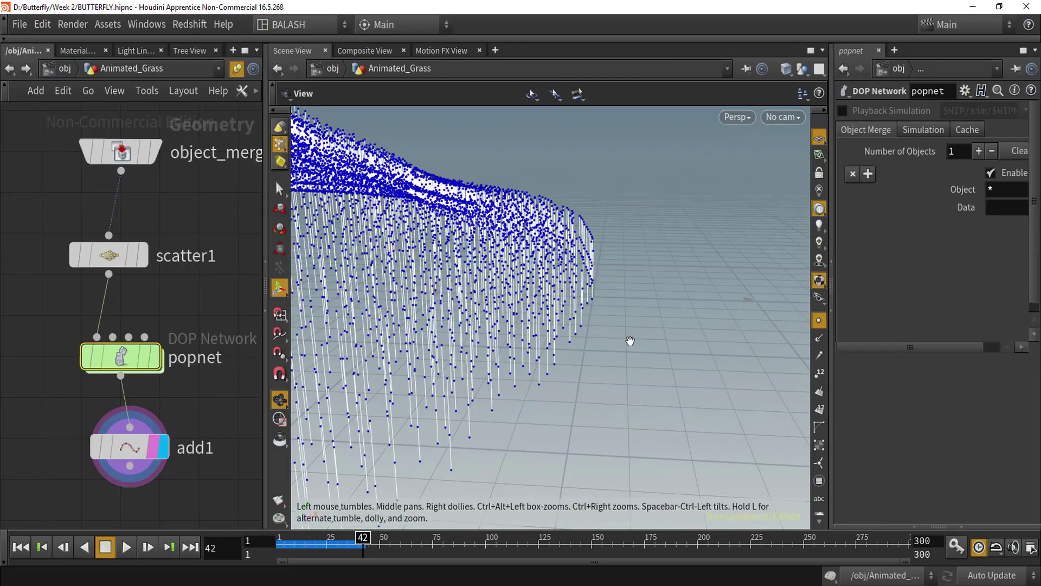
pyautogui.moveTo(628, 342); pyautogui.dragTo(562, 376)
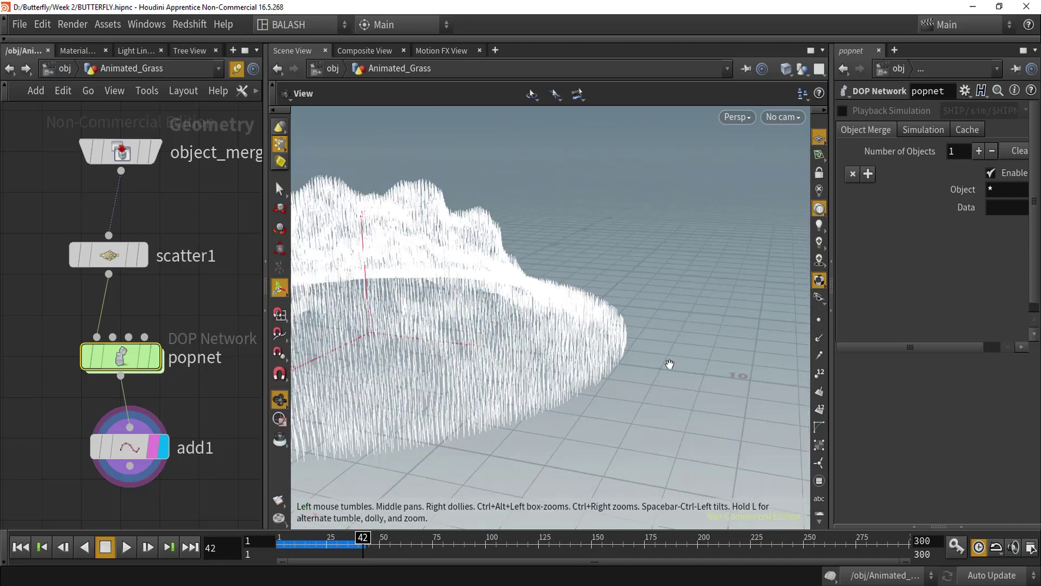
pyautogui.moveTo(667, 363); pyautogui.dragTo(553, 383)
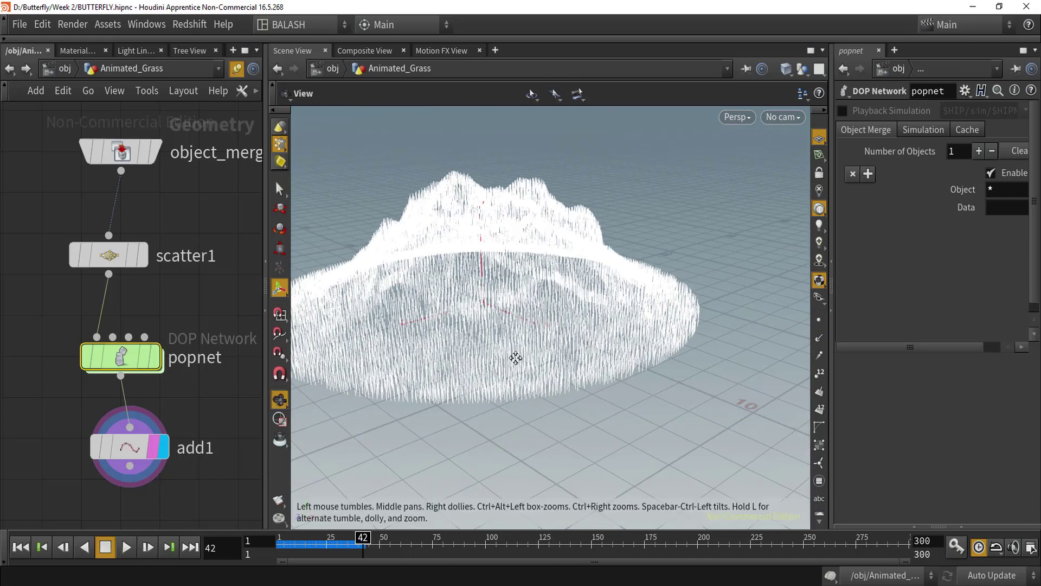
pyautogui.moveTo(515, 357); pyautogui.dragTo(579, 310, button='middle')
pyautogui.moveTo(214, 428); pyautogui.dragTo(226, 288, button='middle')
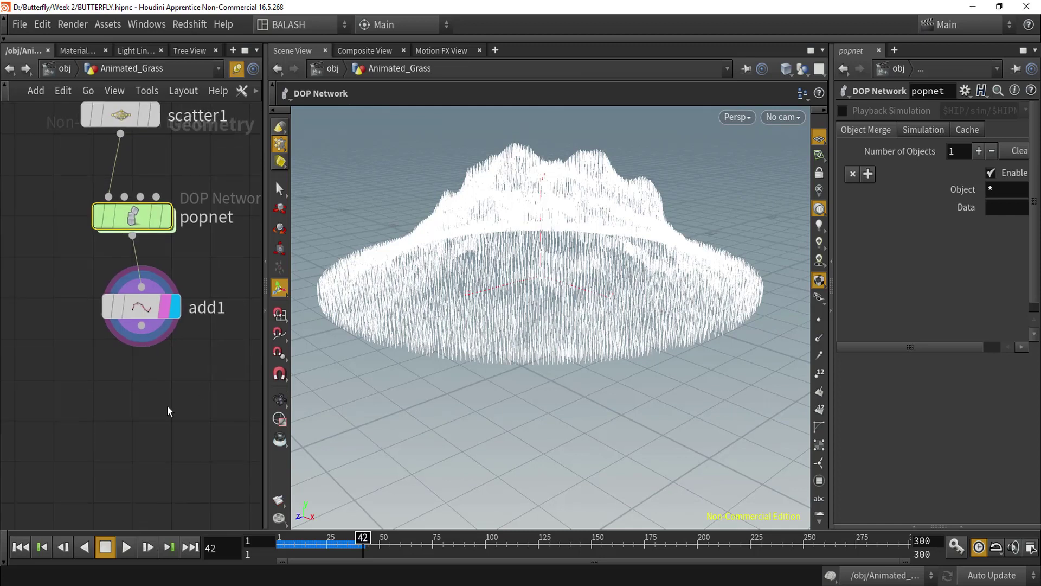
# - Add a PolyWire node, feed it from add1 and make it the displayed and rendered node
pyautogui.press('Tab')
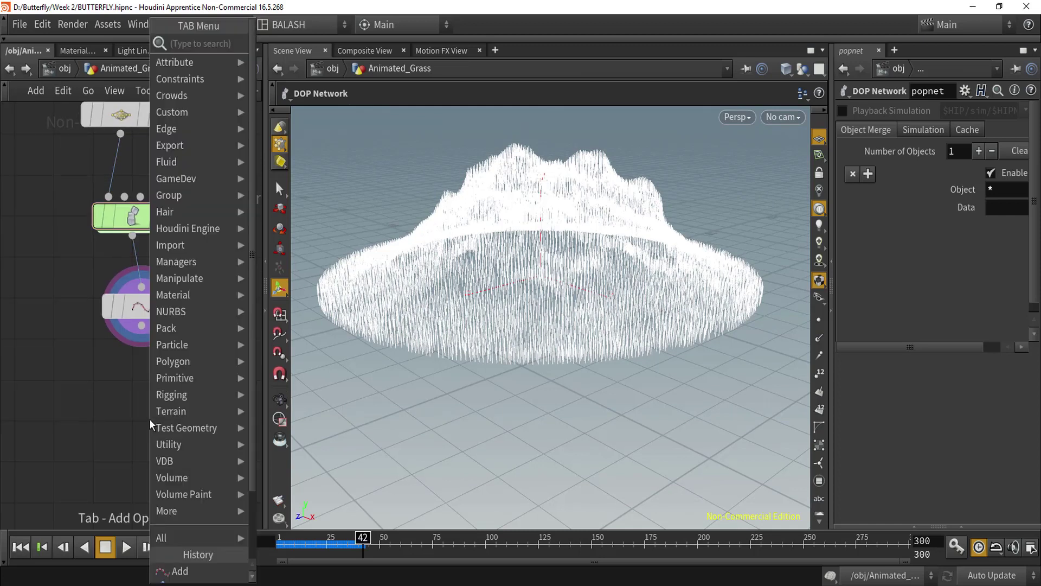
pyautogui.write('polywi')
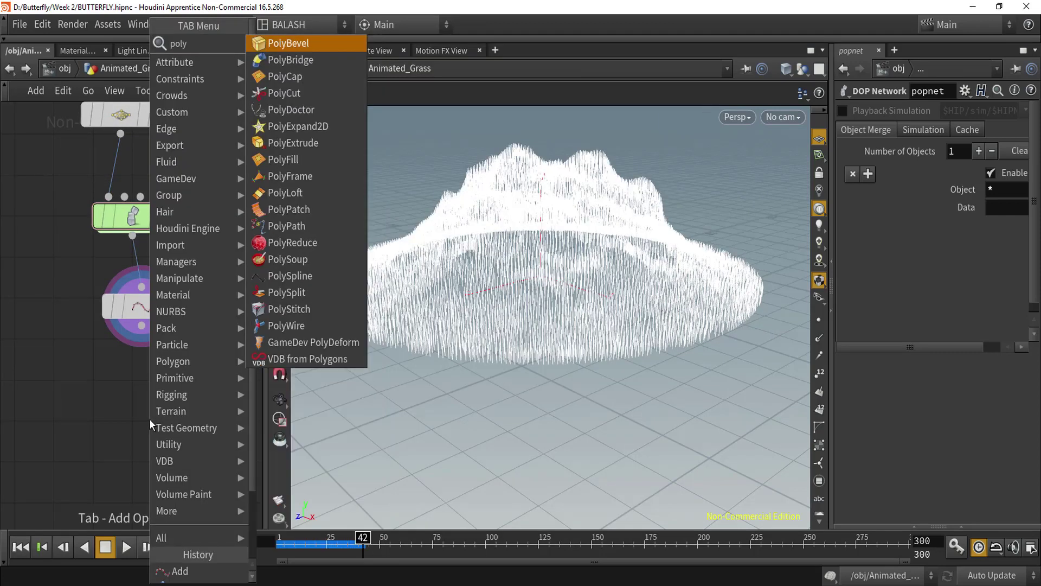
pyautogui.press('Return')
pyautogui.click(150, 422)
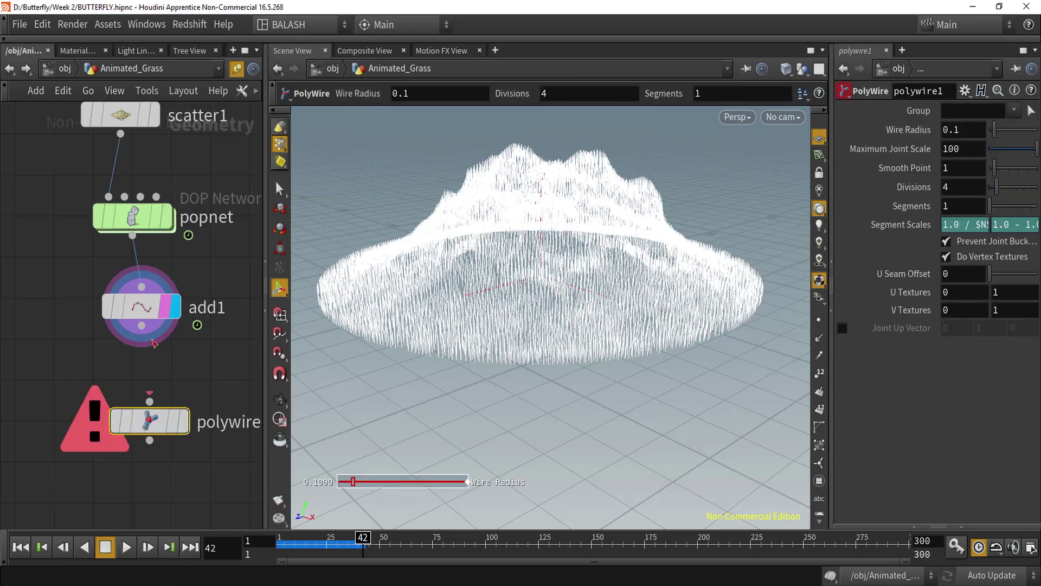
pyautogui.click(149, 403)
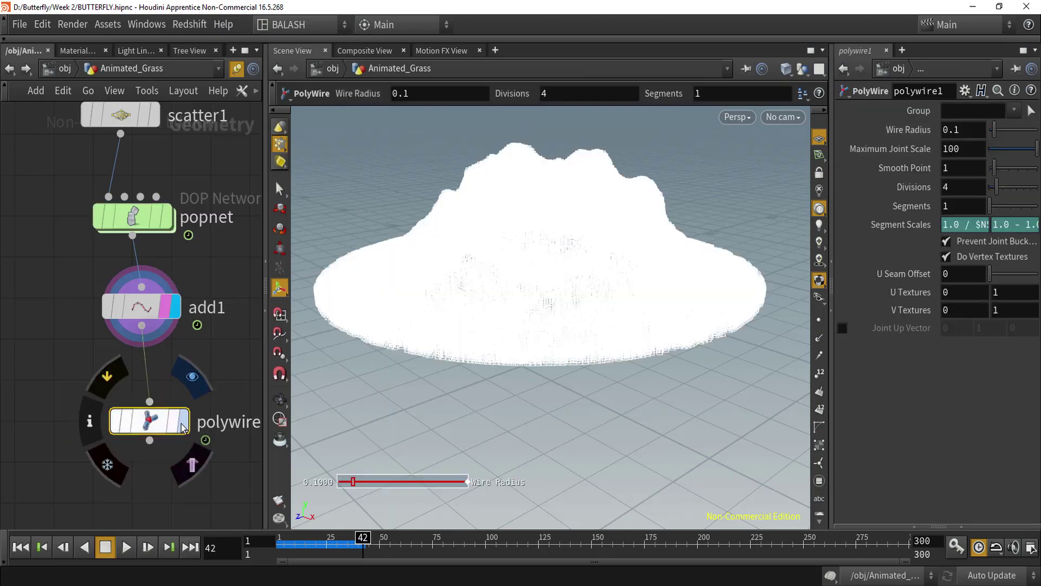
pyautogui.click(184, 421)
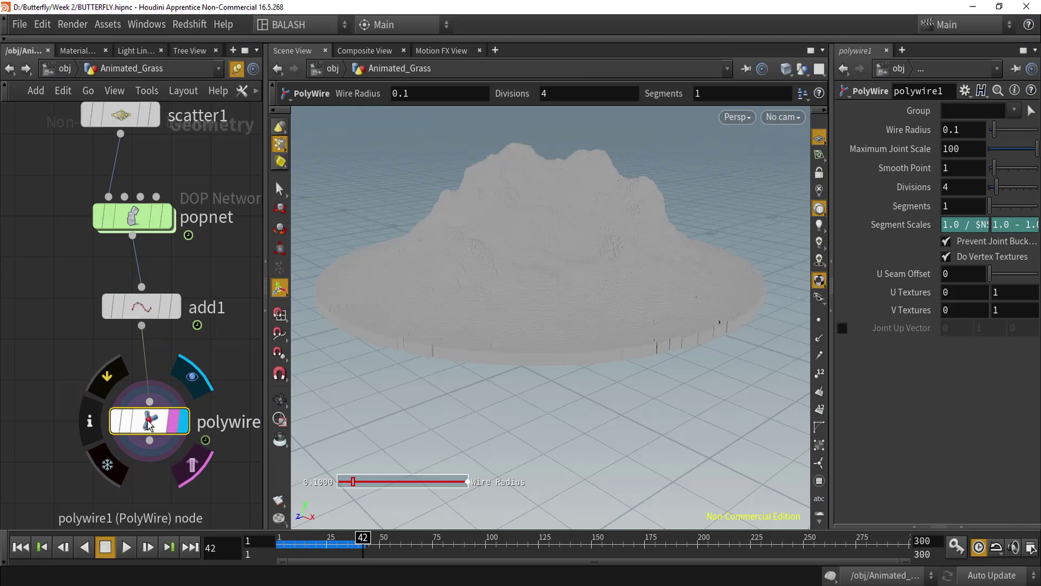
# - Inspect the wires along the hill's edge up close with the viewport switched to high-quality lighting with shadows
pyautogui.keyDown('alt'); pyautogui.moveTo(615, 367); pyautogui.dragTo(534, 361, button='middle'); pyautogui.keyUp('alt')
pyautogui.keyDown('alt'); pyautogui.scroll(5, 606, 334); pyautogui.keyUp('alt')
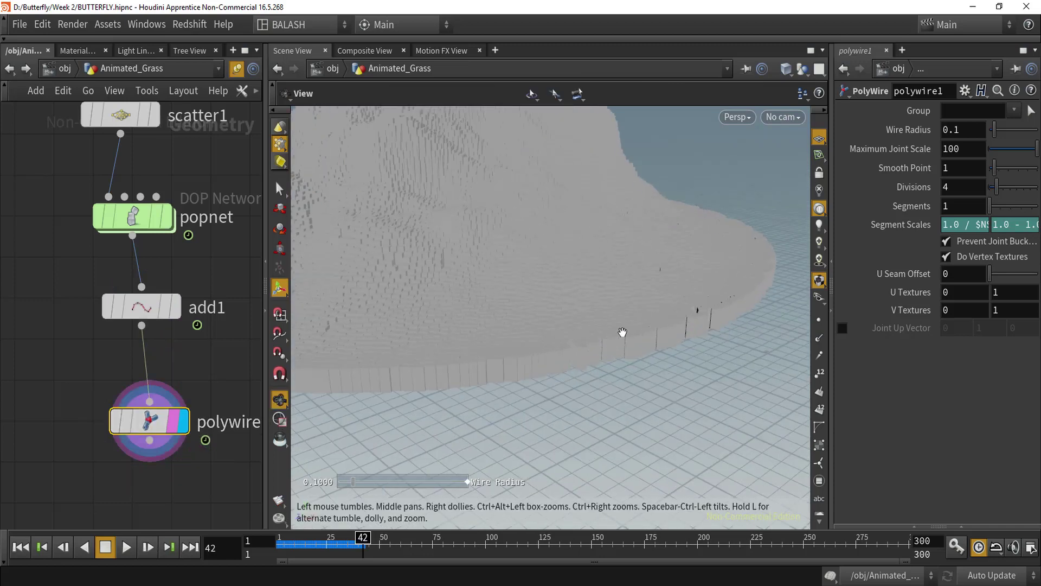
pyautogui.scroll(8, 623, 332)
pyautogui.moveTo(561, 381)
pyautogui.mouseDown()
pyautogui.moveTo(551, 367)
pyautogui.moveTo(521, 368)
pyautogui.moveTo(553, 365)
pyautogui.mouseUp()
pyautogui.click(821, 259)
pyautogui.press('Escape')
pyautogui.moveTo(662, 360); pyautogui.dragTo(624, 376)
# - Scrub the timeline to frame 38 and examine the thickness of the wires near the hill's edge
pyautogui.scroll(-5, 628, 374)
pyautogui.moveTo(364, 549)
pyautogui.mouseDown()
pyautogui.moveTo(322, 552)
pyautogui.moveTo(355, 545)
pyautogui.mouseUp()
pyautogui.moveTo(610, 341)
pyautogui.keyDown('alt'); pyautogui.mouseDown()
pyautogui.moveTo(624, 338)
pyautogui.moveTo(576, 402)
pyautogui.moveTo(562, 295)
pyautogui.moveTo(592, 300)
pyautogui.moveTo(599, 323)
pyautogui.moveTo(621, 337)
pyautogui.moveTo(603, 343)
pyautogui.mouseUp(); pyautogui.keyUp('alt')
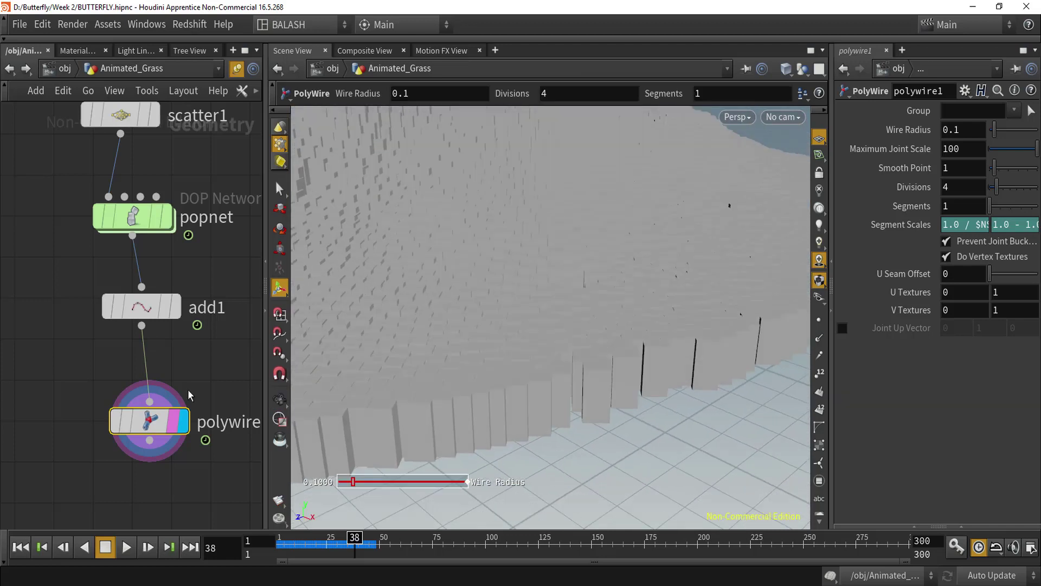
pyautogui.keyDown('alt'); pyautogui.moveTo(636, 365); pyautogui.dragTo(627, 339, button='middle'); pyautogui.keyUp('alt')
pyautogui.scroll(5, 629, 339)
pyautogui.keyDown('alt'); pyautogui.moveTo(630, 340); pyautogui.dragTo(657, 396); pyautogui.keyUp('alt')
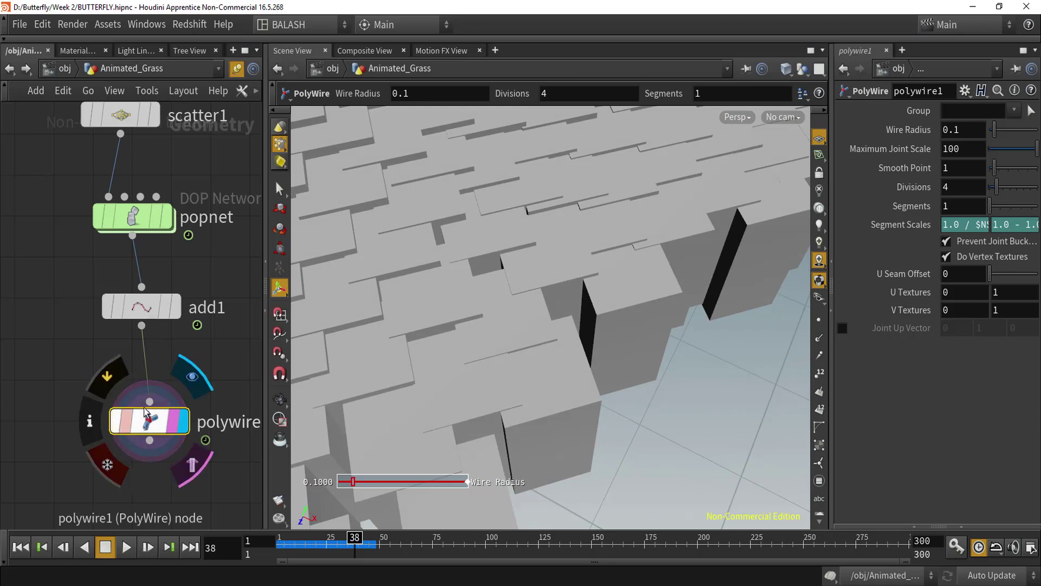
# - Insert an Attribute Create node on the wire between add1 and polywire1
pyautogui.moveTo(150, 421); pyautogui.dragTo(117, 475)
pyautogui.click(180, 386)
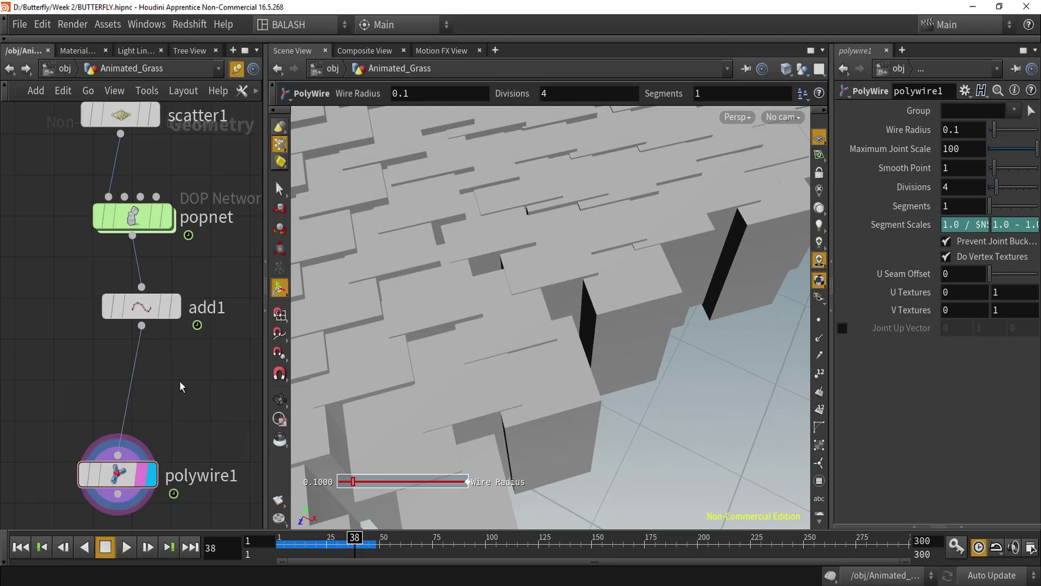
pyautogui.press('Tab')
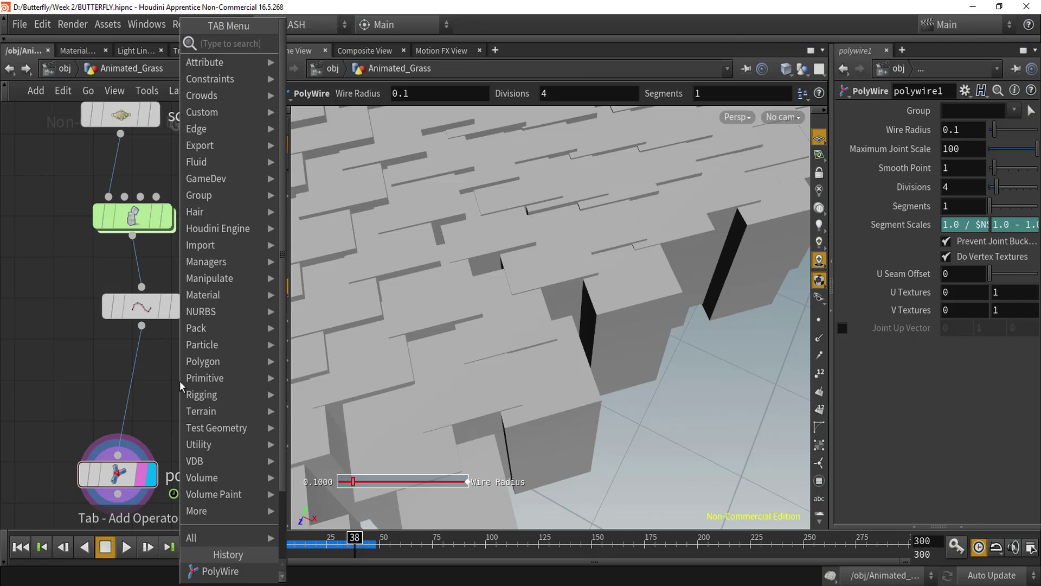
pyautogui.write('create')
pyautogui.press('Return')
pyautogui.click(180, 381)
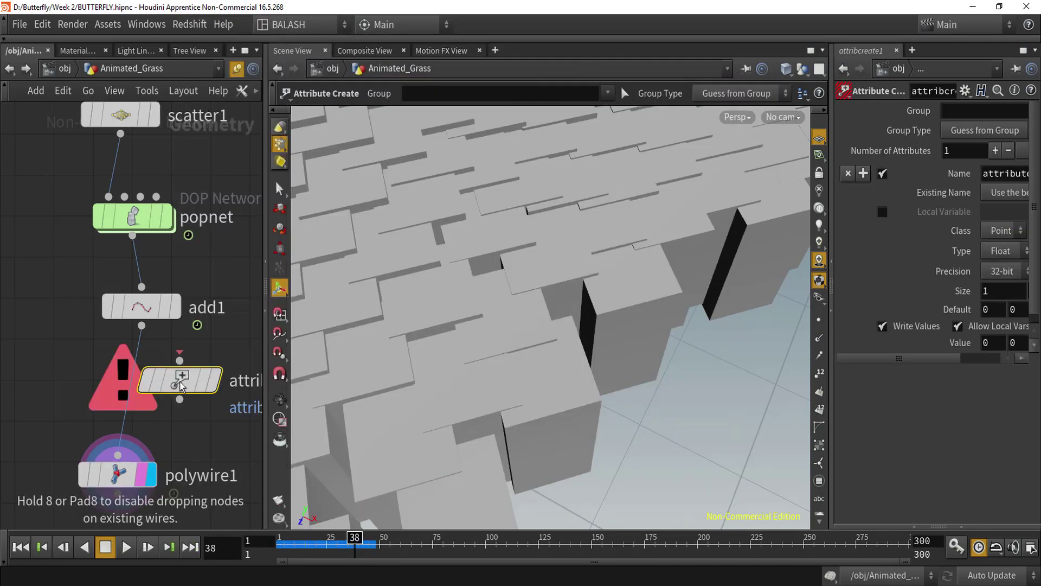
pyautogui.moveTo(180, 382); pyautogui.dragTo(157, 409)
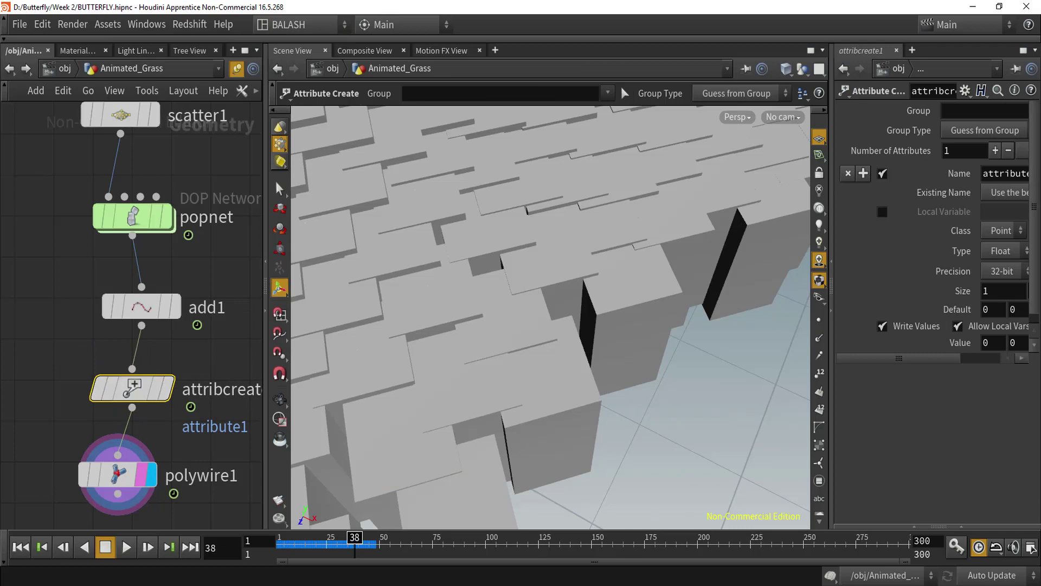
# - Widen the parameter pane and name the new point attribute grass
pyautogui.moveTo(832, 220); pyautogui.dragTo(717, 220)
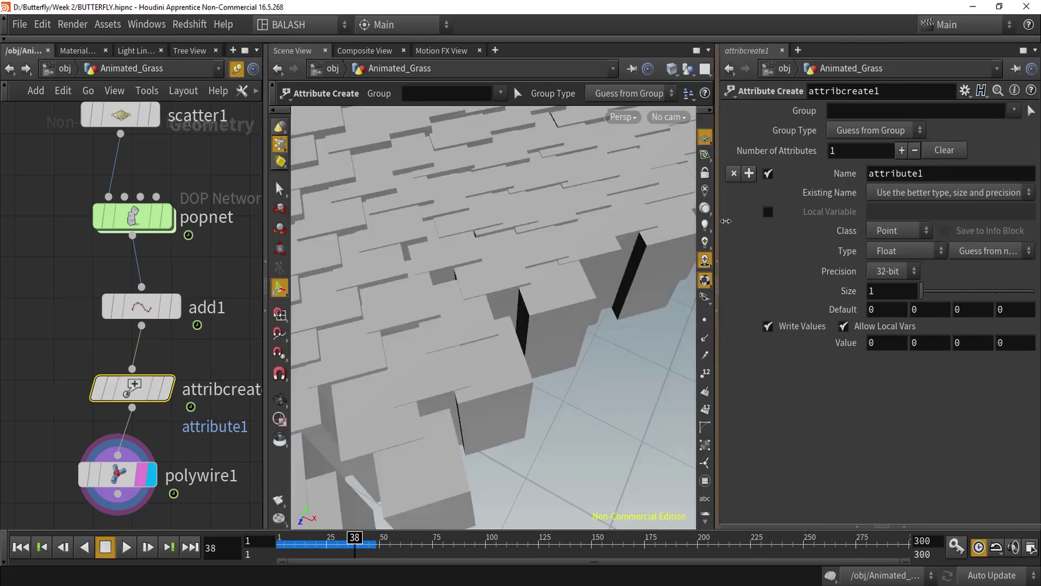
pyautogui.moveTo(937, 174); pyautogui.dragTo(873, 180)
pyautogui.doubleClick(883, 178)
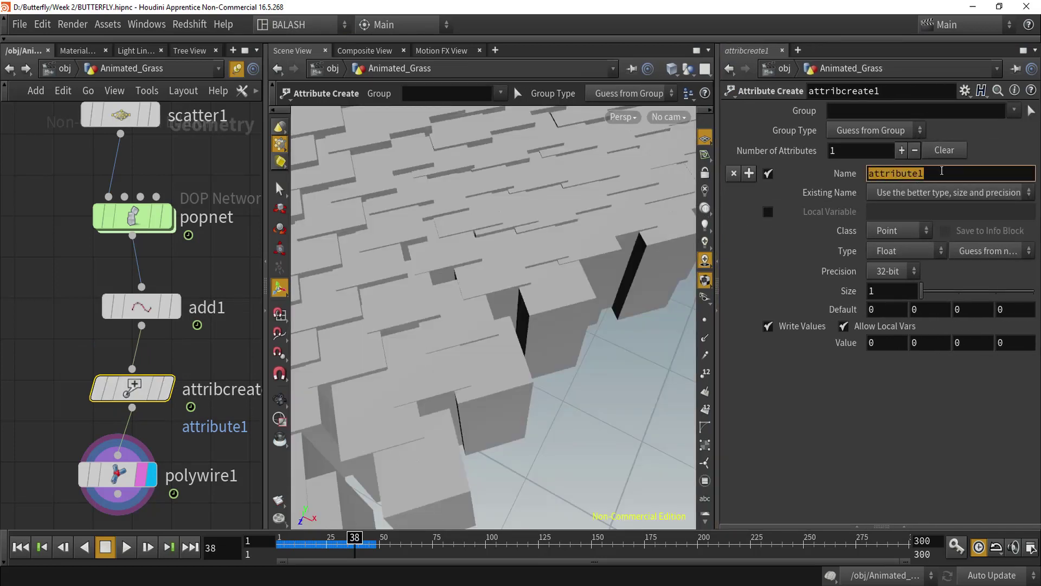
pyautogui.click(942, 171)
pyautogui.doubleClick(940, 173)
pyautogui.write('gr')
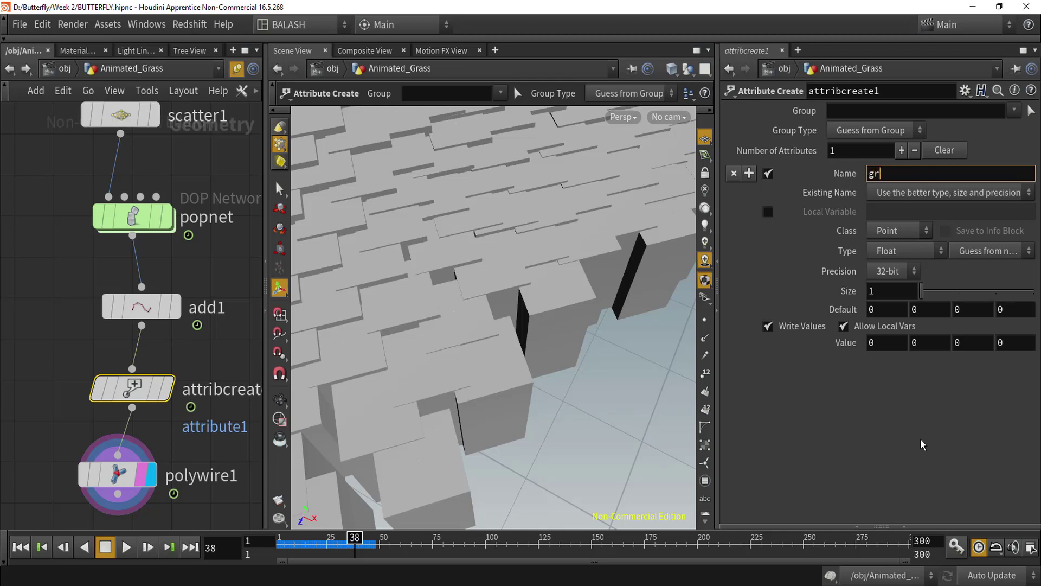
pyautogui.write('ass')
pyautogui.press('Return')
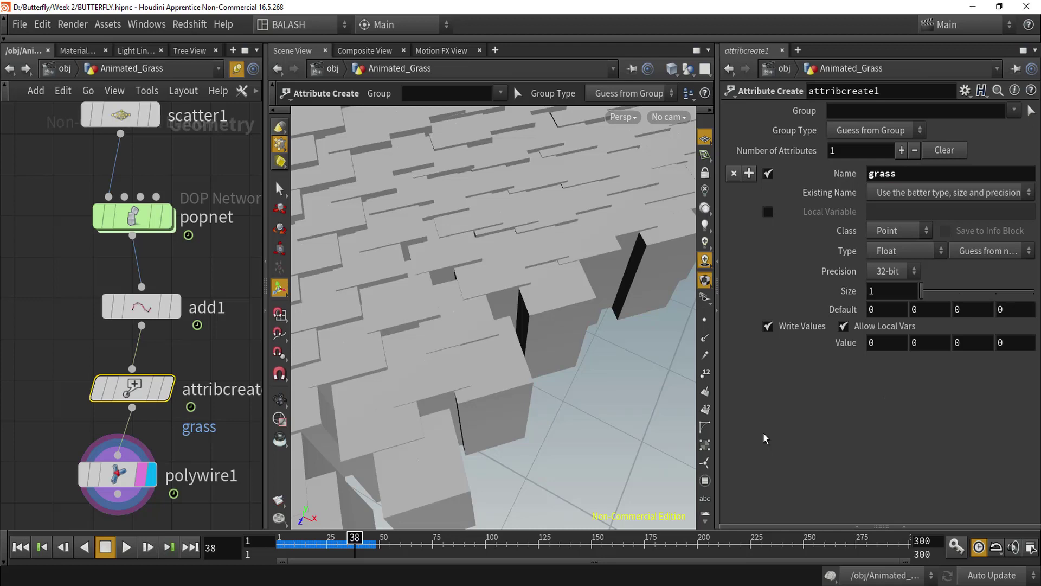
# - Set the first value of the grass attribute to the expression (1-$PT/$NPT)*.02
pyautogui.rightClick(883, 343)
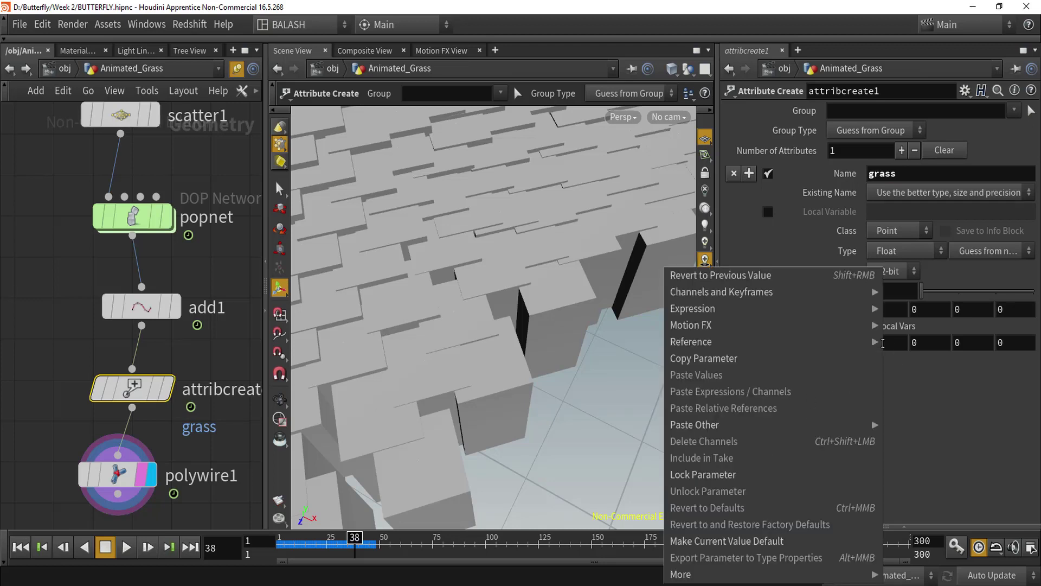
pyautogui.moveTo(730, 310)
pyautogui.click(578, 326)
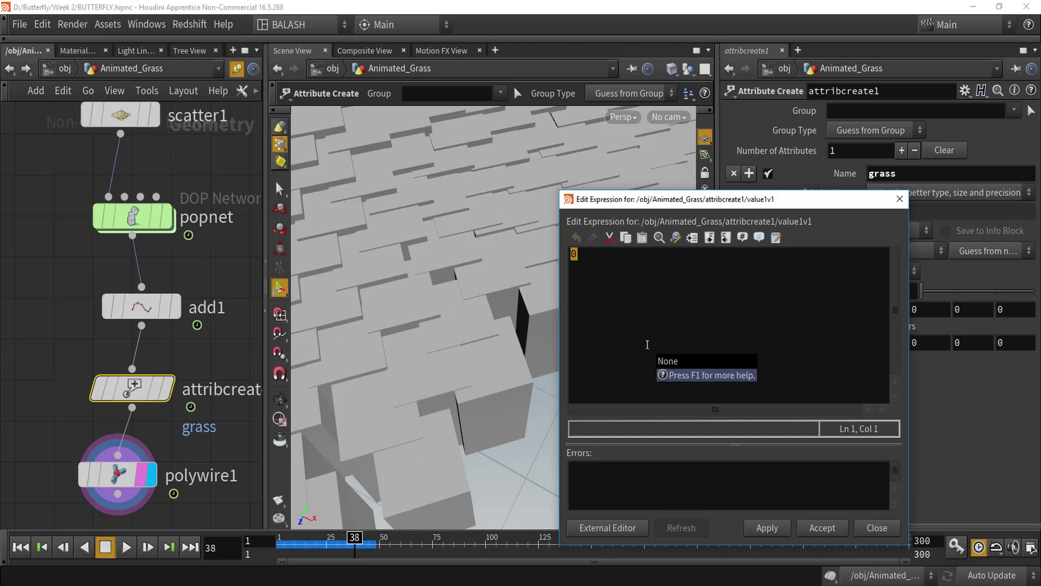
pyautogui.write('(1-')
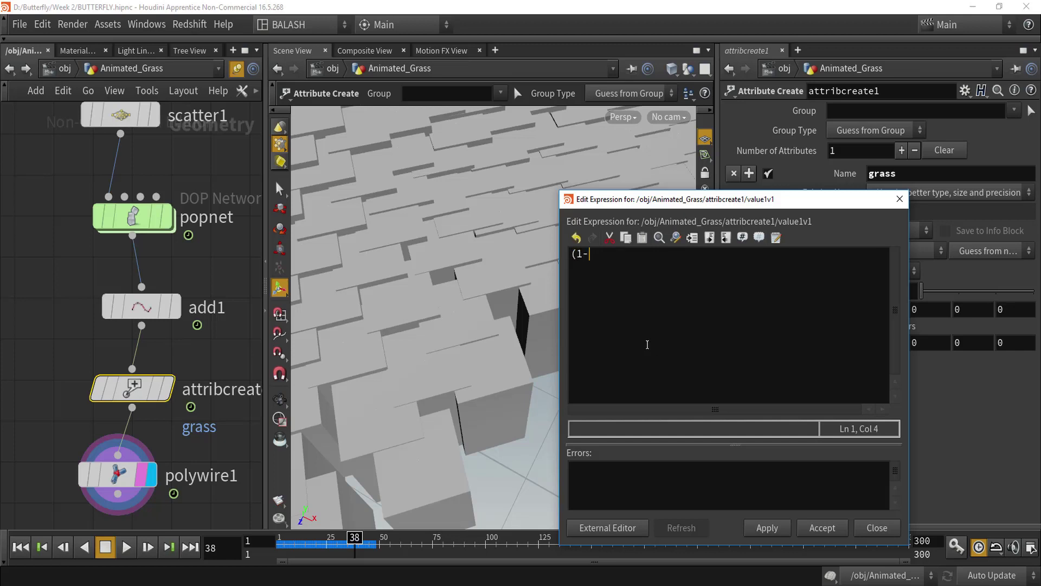
pyautogui.write('$P')
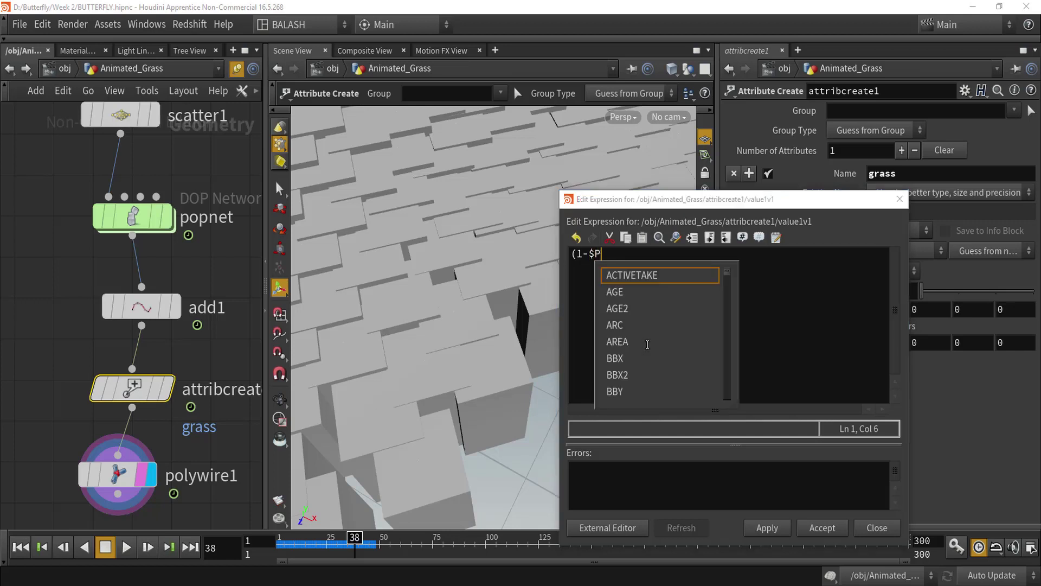
pyautogui.write('T')
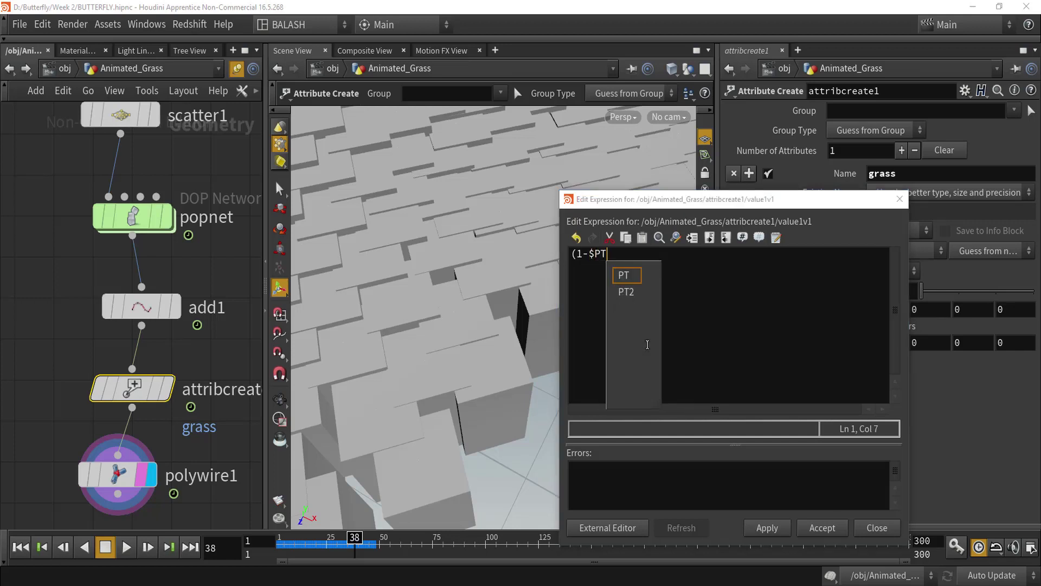
pyautogui.write('/')
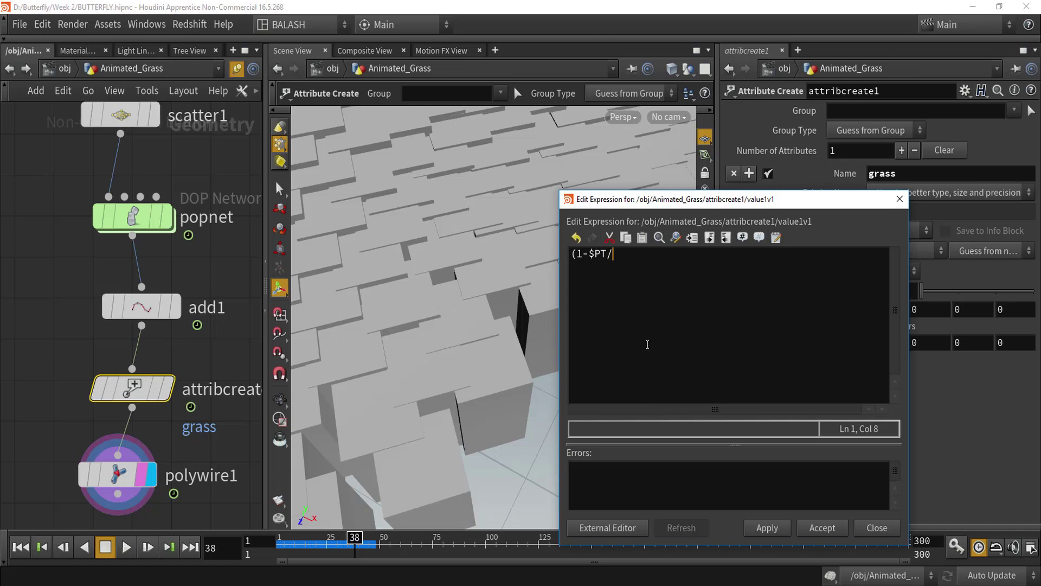
pyautogui.write('$NPT)*.02')
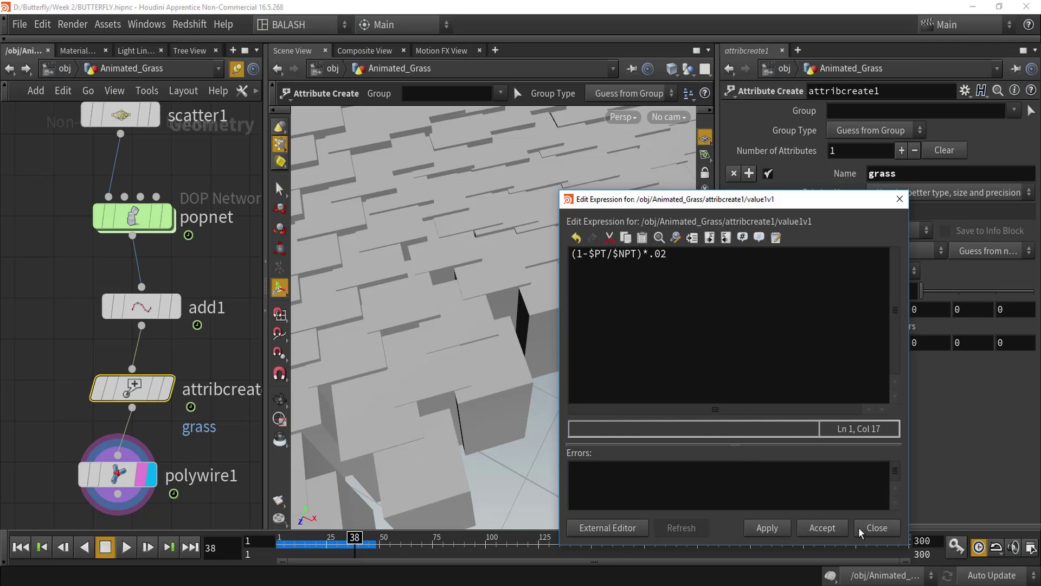
pyautogui.click(877, 528)
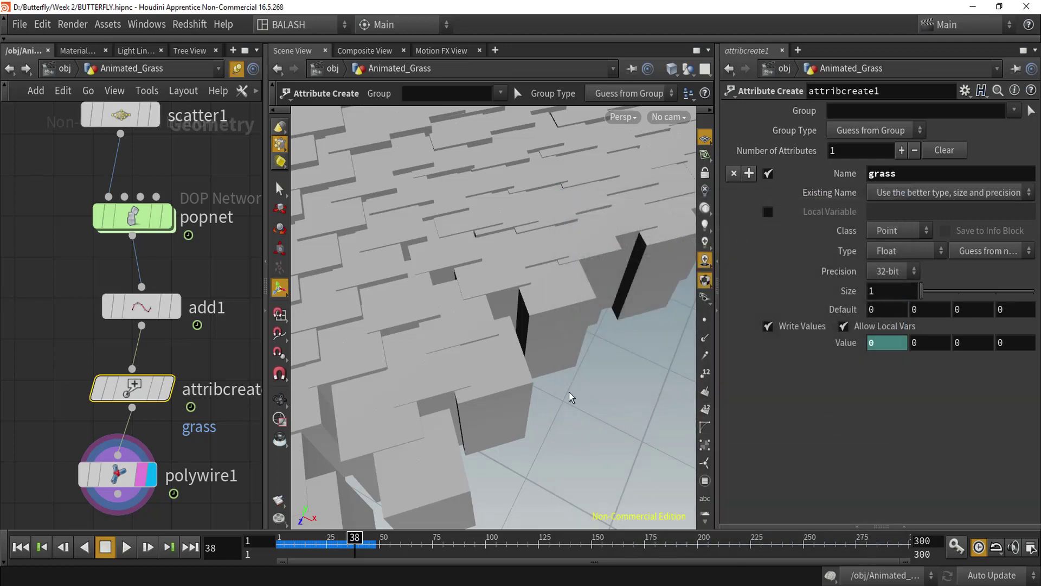
pyautogui.click(123, 476)
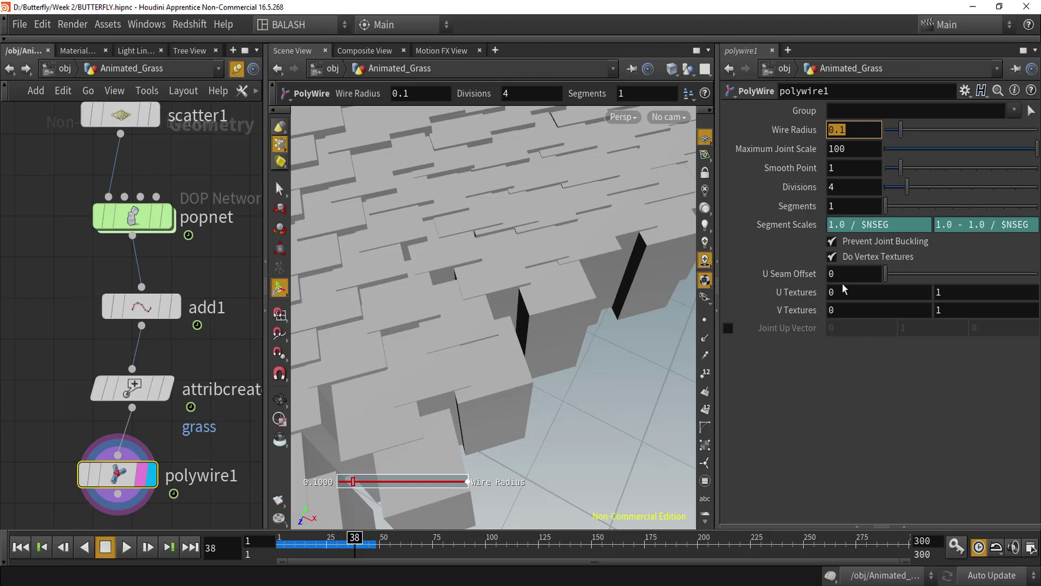
pyautogui.write('@')
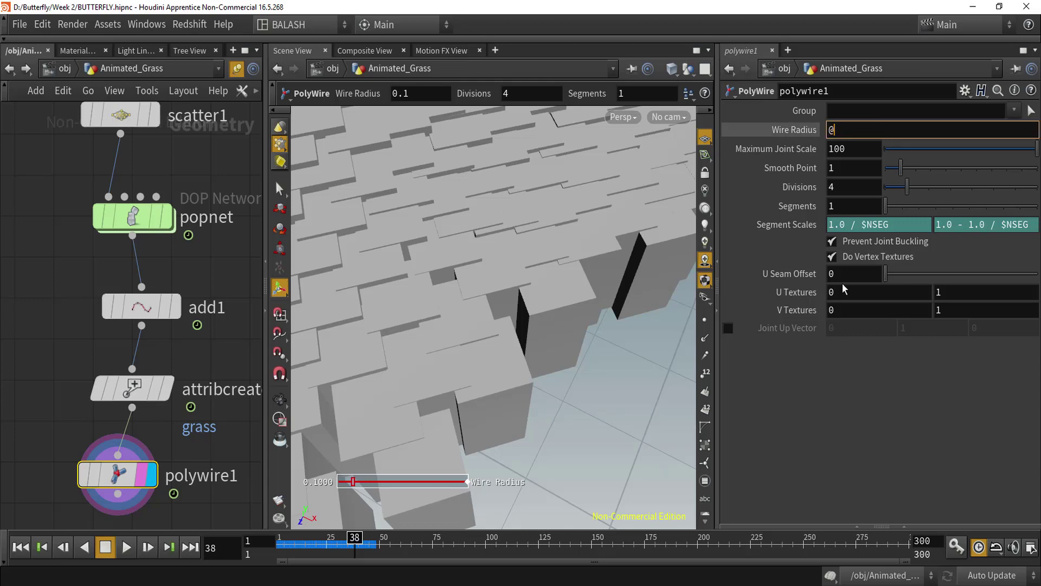
pyautogui.write('b')
pyautogui.press('BackSpace')
pyautogui.write('grass')
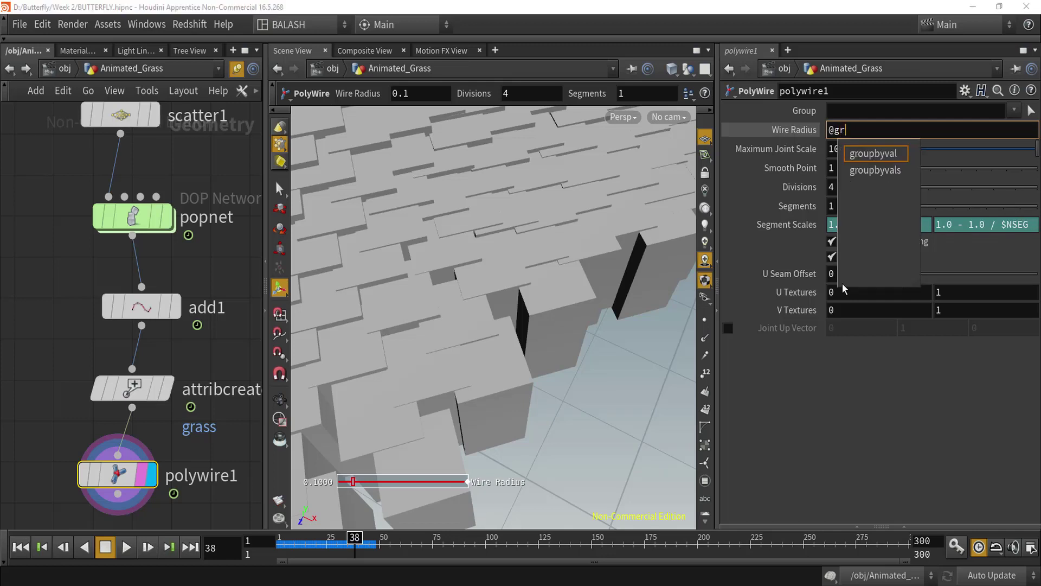
pyautogui.press('Return')
pyautogui.press('Escape')
pyautogui.moveTo(506, 387); pyautogui.dragTo(519, 359)
pyautogui.scroll(4, 511, 353)
# - Change the grass attribute's value expression to ($PT/$NPT)*.02 and check the strands' taper from several angles
pyautogui.click(140, 393)
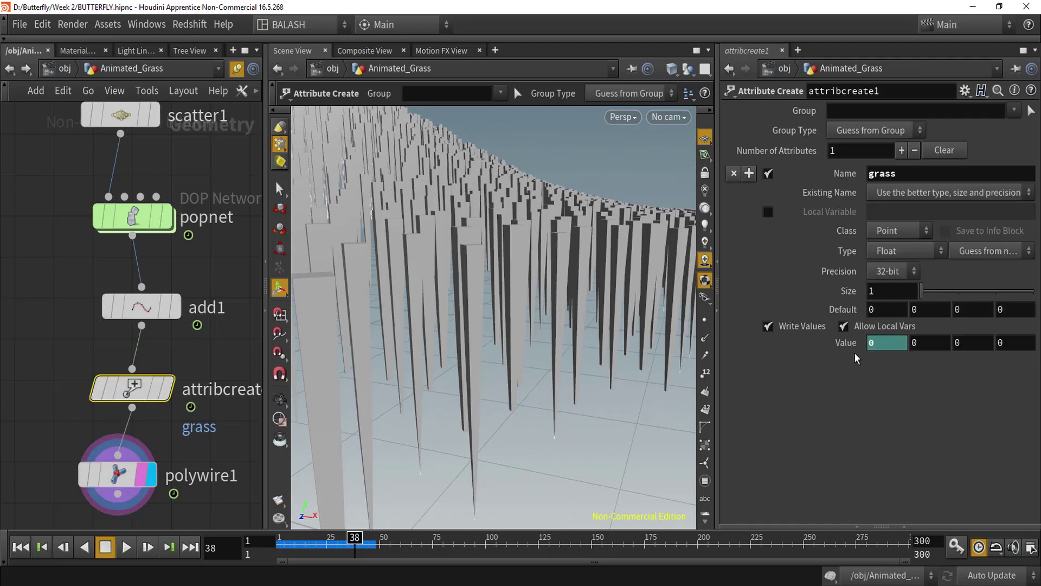
pyautogui.rightClick(892, 343)
pyautogui.moveTo(708, 312)
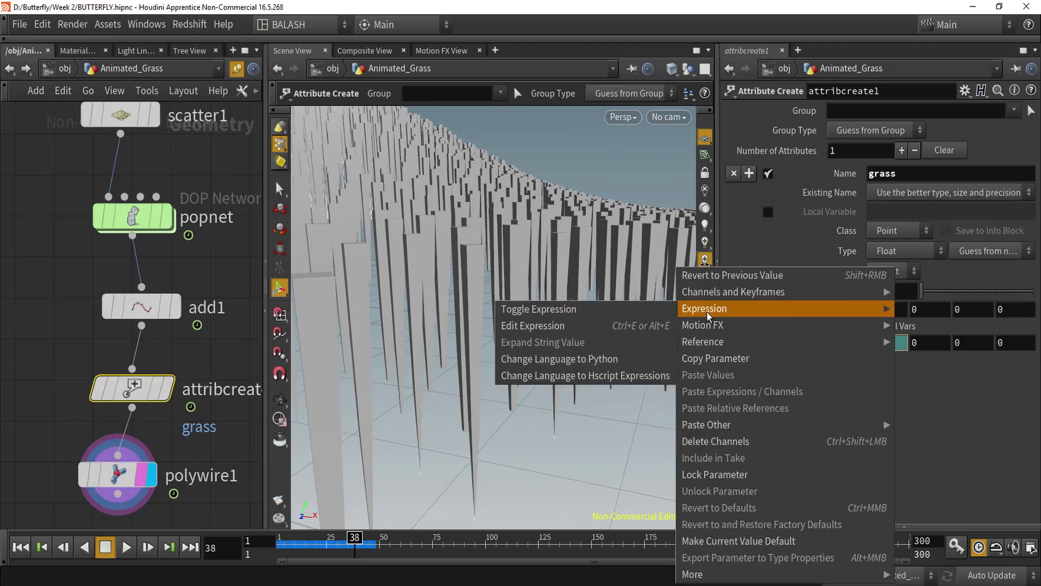
pyautogui.click(537, 325)
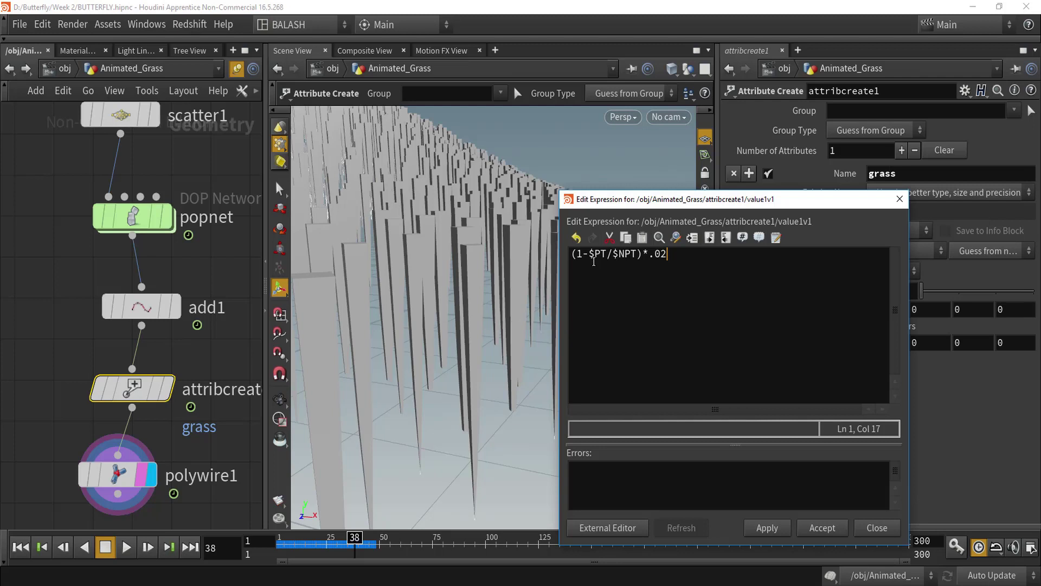
pyautogui.click(590, 254)
pyautogui.press('BackSpace')
pyautogui.press('BackSpace')
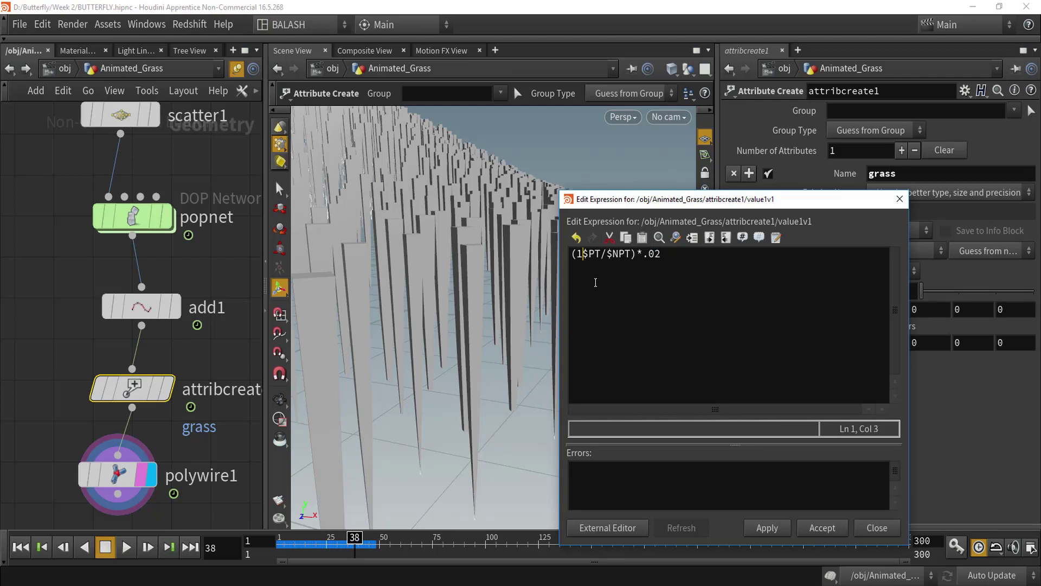
pyautogui.click(843, 536)
pyautogui.moveTo(550, 415); pyautogui.dragTo(510, 438)
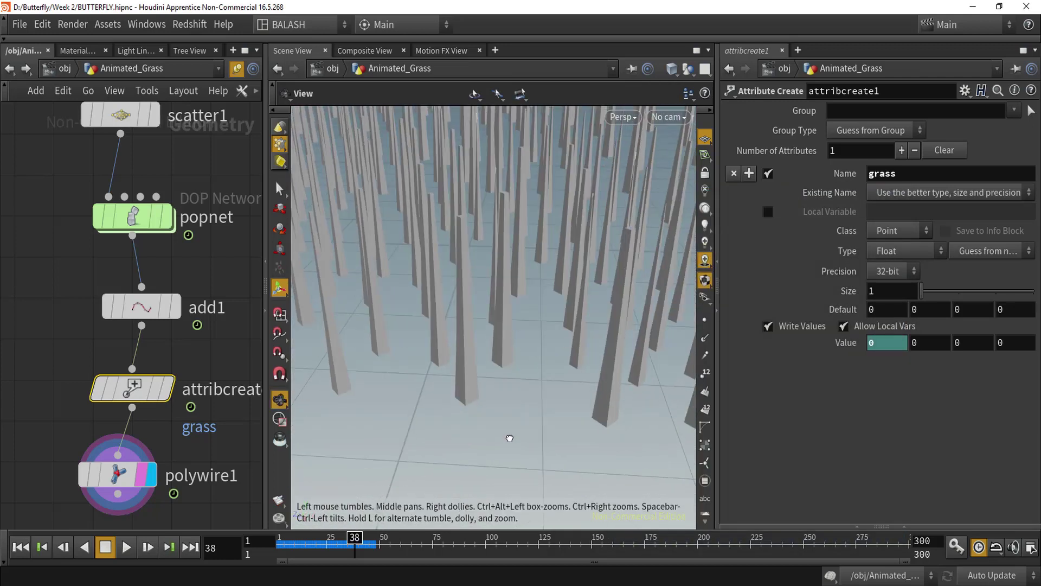
pyautogui.moveTo(568, 462); pyautogui.dragTo(553, 433)
pyautogui.moveTo(513, 349); pyautogui.dragTo(665, 324)
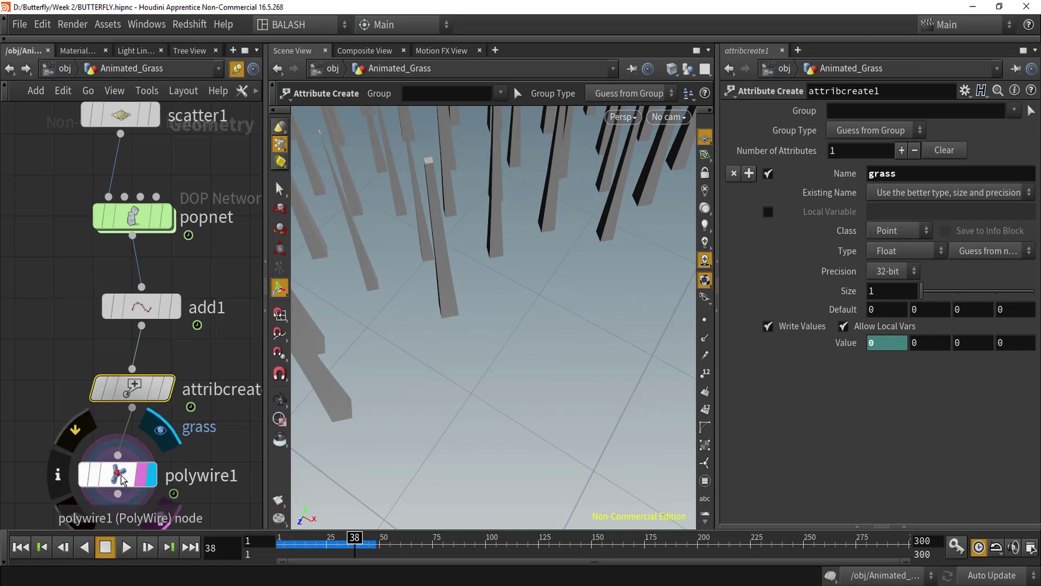
# - Set polywire1's Divisions to 3 and view the strands up close
pyautogui.click(122, 480)
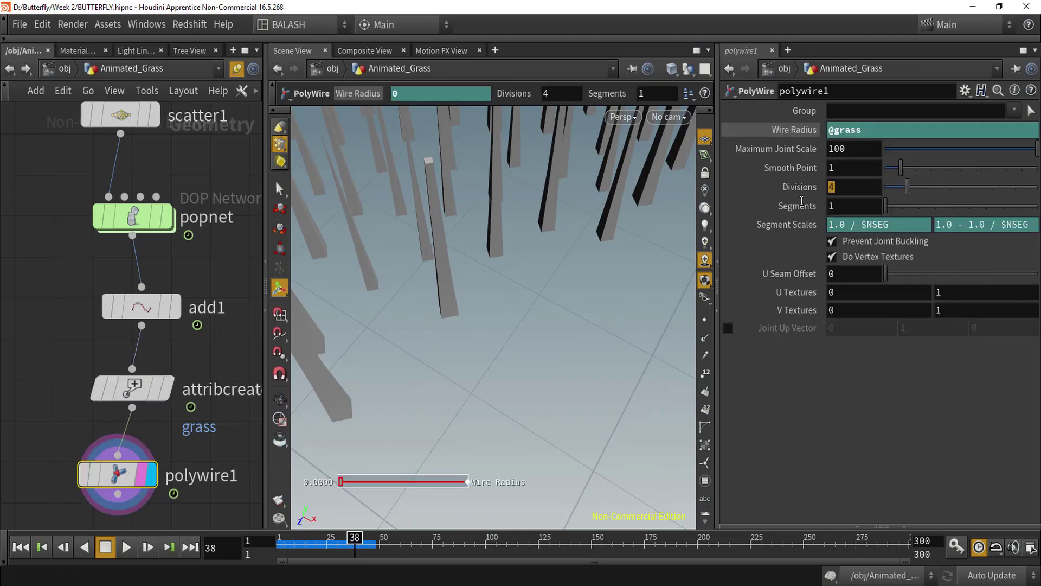
pyautogui.write('3')
pyautogui.press('Return')
pyautogui.keyDown('alt'); pyautogui.moveTo(365, 291); pyautogui.dragTo(402, 286); pyautogui.keyUp('alt')
pyautogui.keyDown('alt'); pyautogui.moveTo(403, 289); pyautogui.dragTo(530, 305, button='middle'); pyautogui.keyUp('alt')
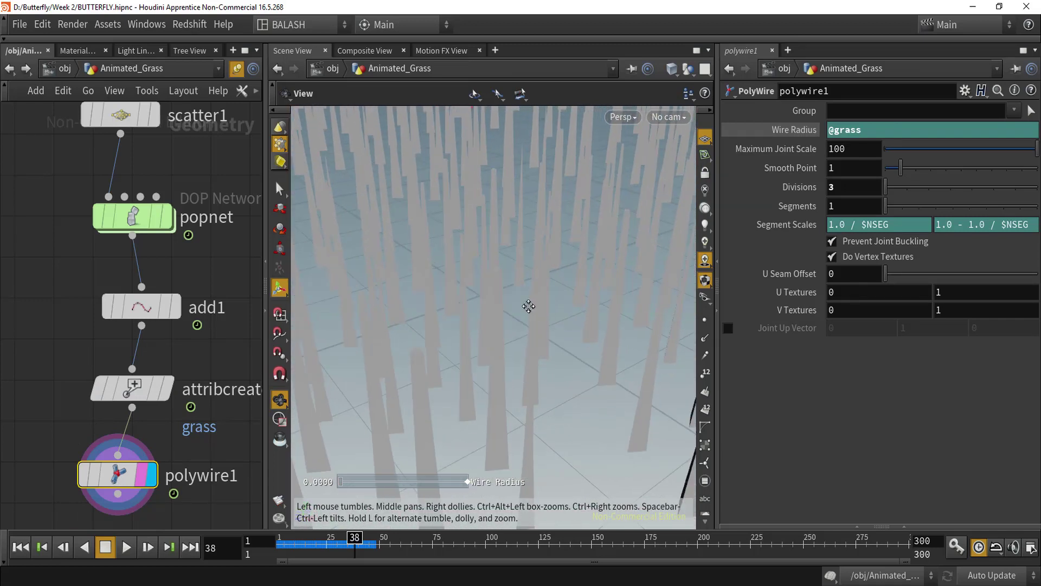
# - Inspect the full value expression of the grass attribute on attribcreate1
pyautogui.keyDown('alt'); pyautogui.moveTo(530, 305); pyautogui.dragTo(503, 294); pyautogui.keyUp('alt')
pyautogui.click(140, 389)
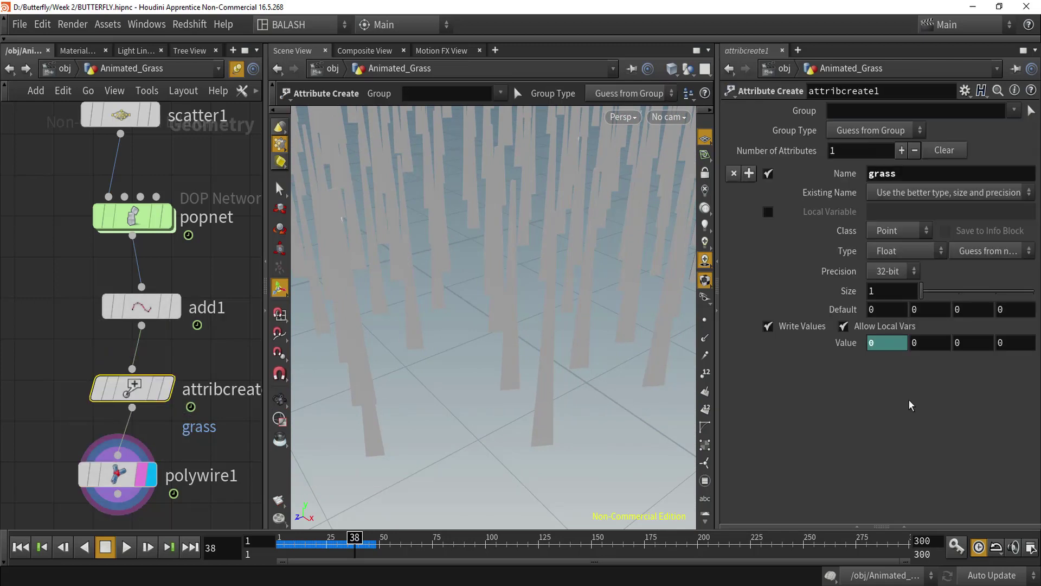
pyautogui.rightClick(884, 342)
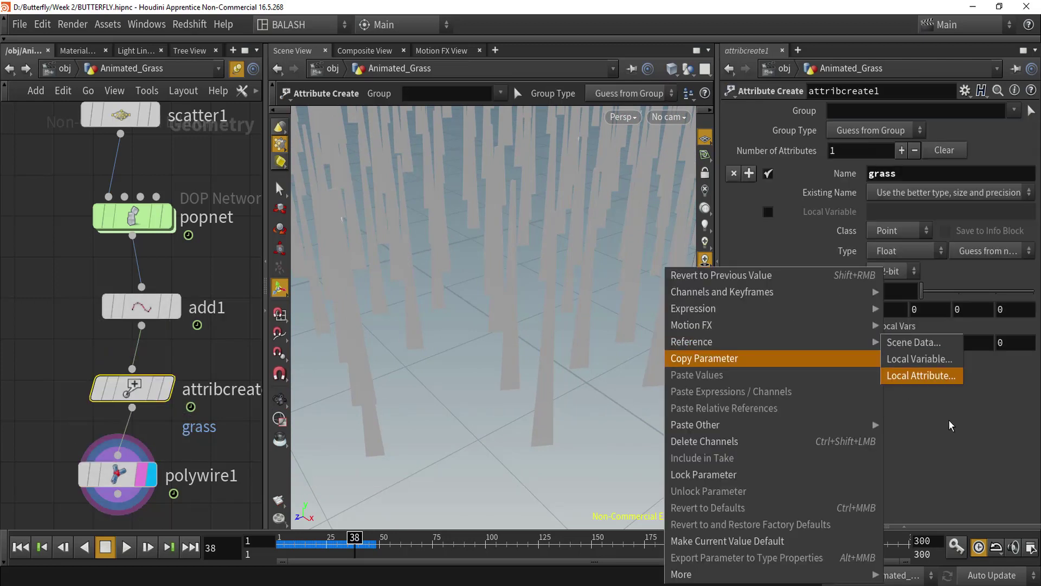
pyautogui.click(955, 438)
pyautogui.click(845, 348)
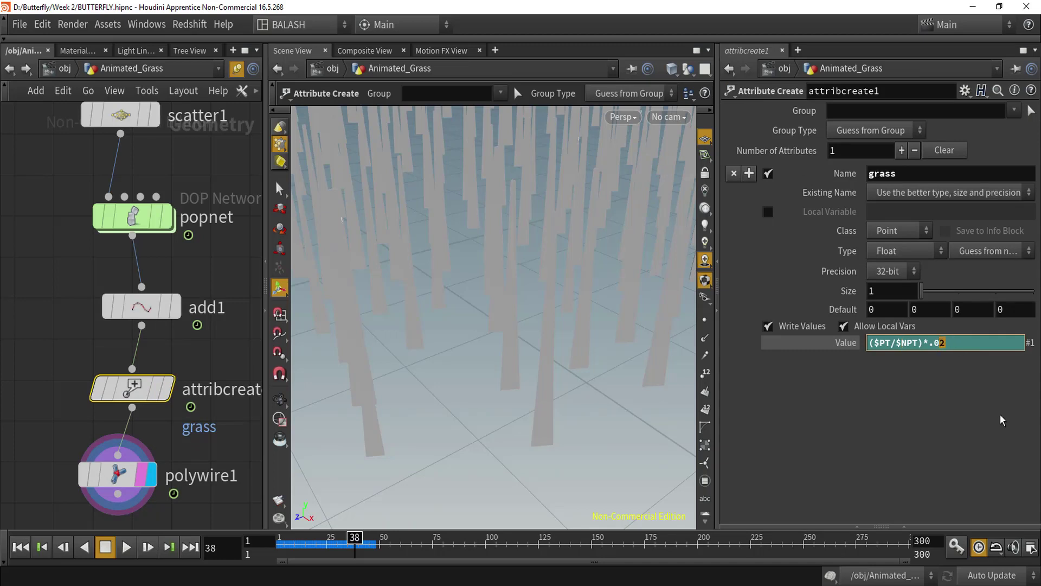
pyautogui.press('Return')
# - Move the timeline to frame 32, view the grass over the whole hill and save the scene
pyautogui.keyDown('alt'); pyautogui.moveTo(553, 399); pyautogui.dragTo(387, 513); pyautogui.keyUp('alt')
pyautogui.scroll(-10, 533, 357)
pyautogui.moveTo(340, 540)
pyautogui.mouseDown()
pyautogui.moveTo(319, 541)
pyautogui.moveTo(362, 542)
pyautogui.moveTo(337, 542)
pyautogui.mouseUp()
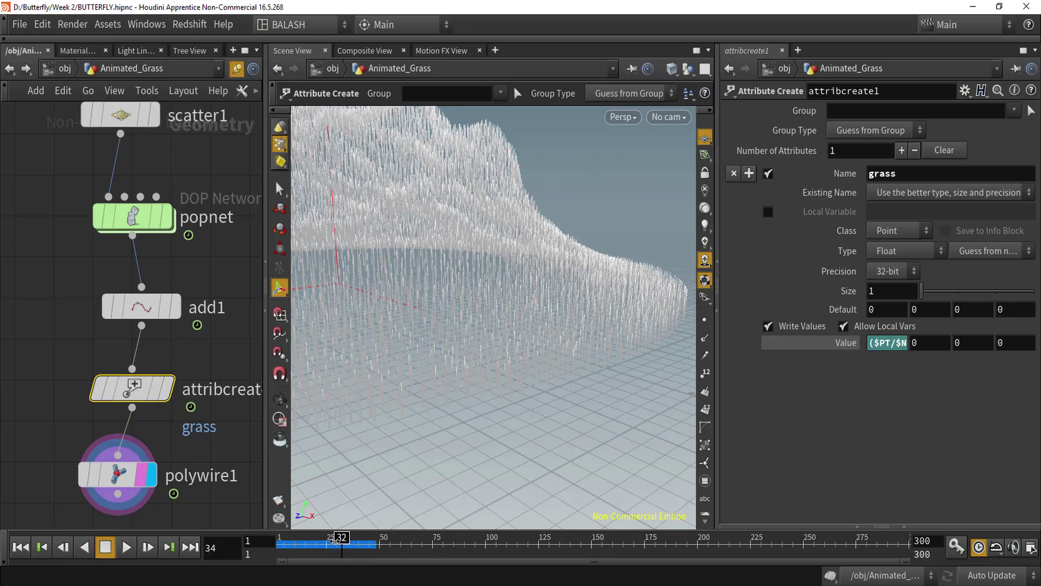
pyautogui.press('Escape')
pyautogui.moveTo(423, 414); pyautogui.dragTo(508, 375)
pyautogui.moveTo(207, 445); pyautogui.dragTo(161, 389, button='middle')
pyautogui.hotkey('ctrl', 's')
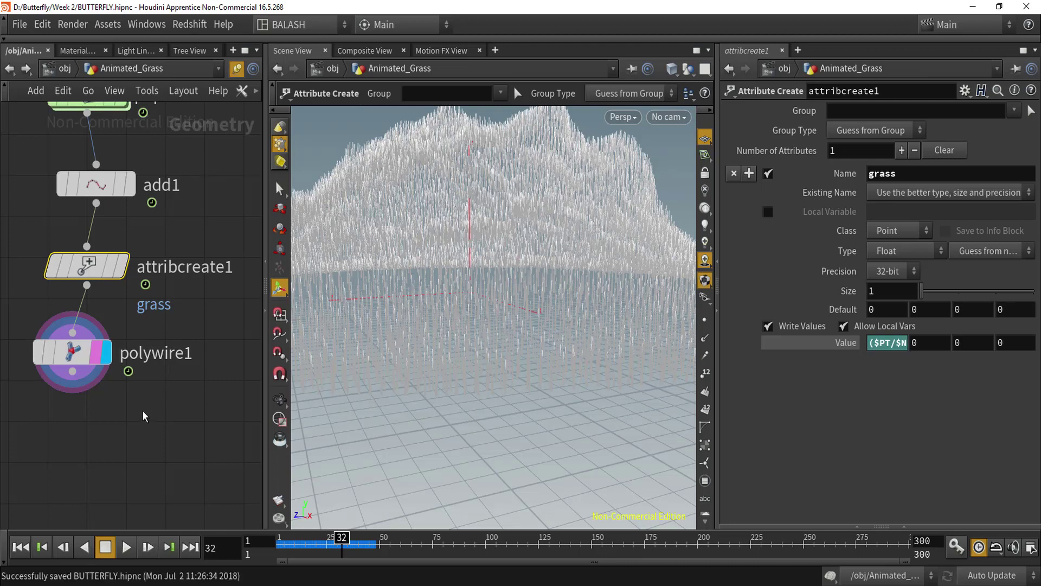
# - Add a UV Texture node below polywire1 and set its Attribute Class to Point
pyautogui.click(128, 417)
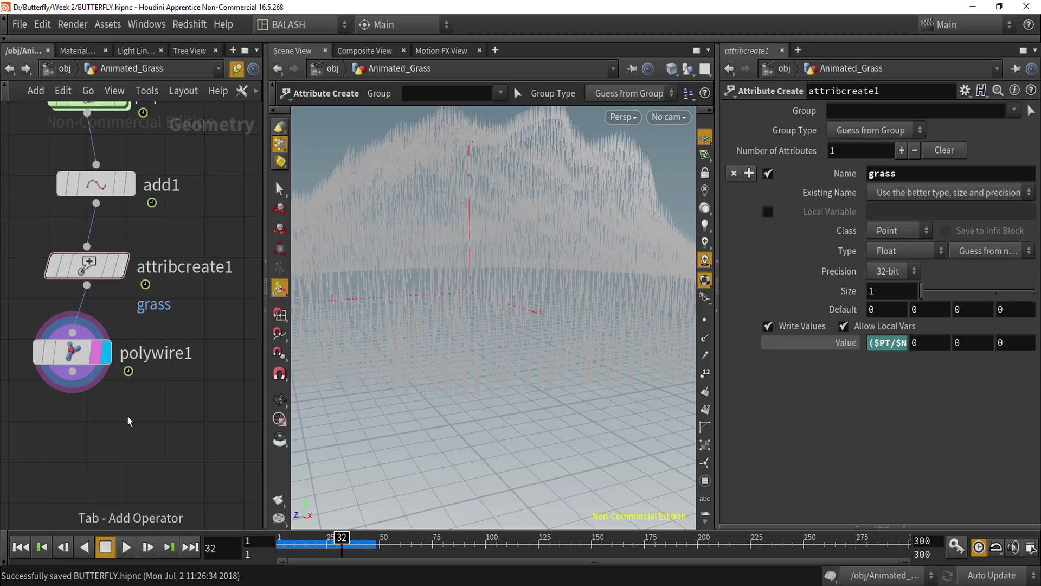
pyautogui.press('Tab')
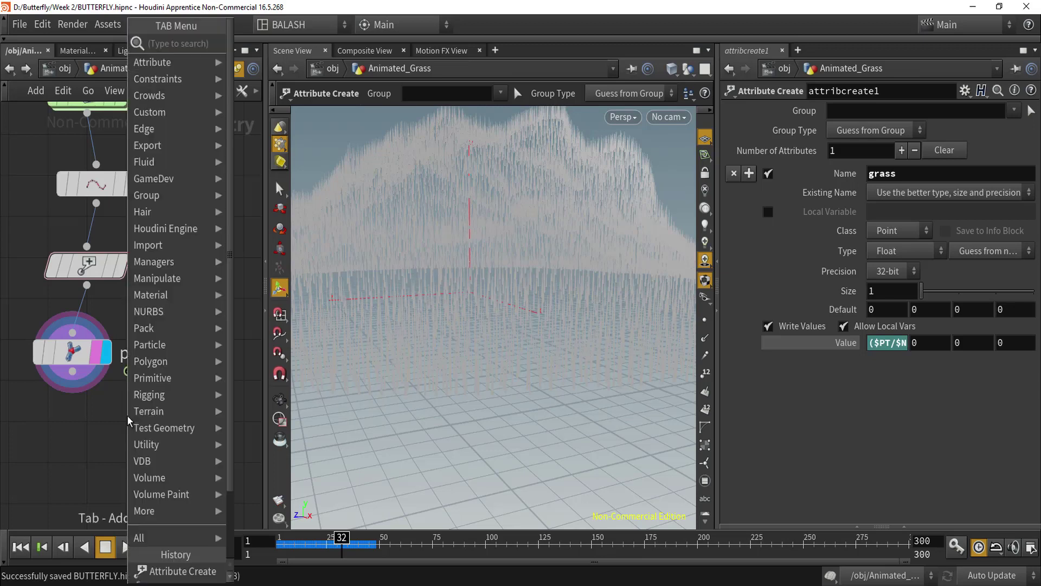
pyautogui.write('uvte')
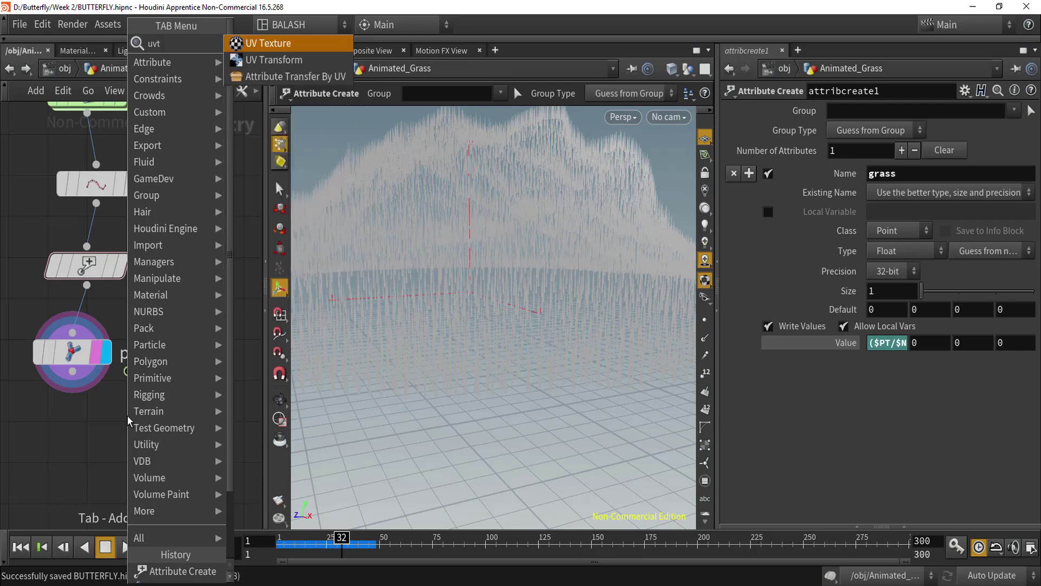
pyautogui.press('Return')
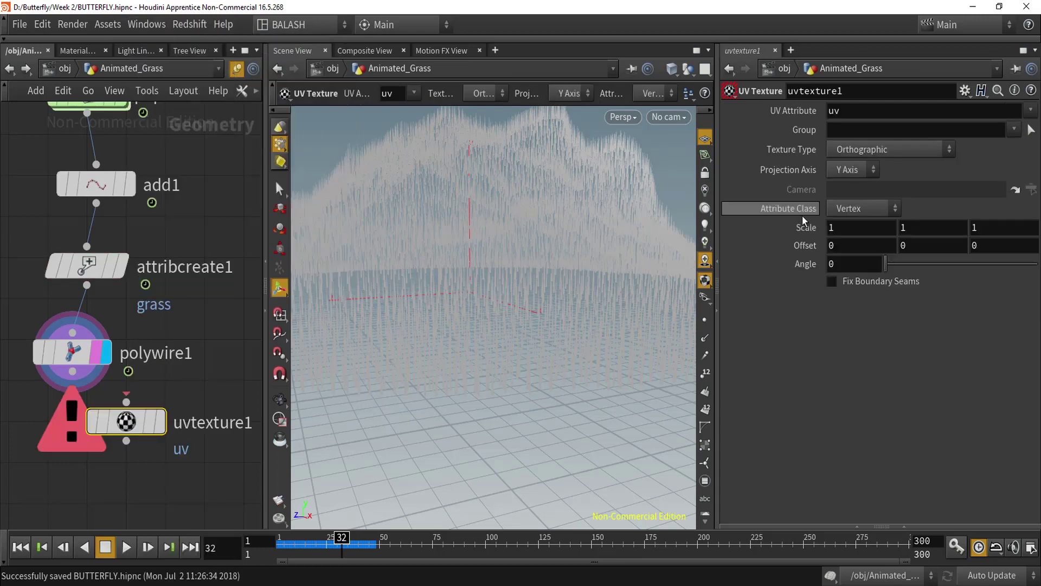
pyautogui.click(862, 208)
pyautogui.click(868, 237)
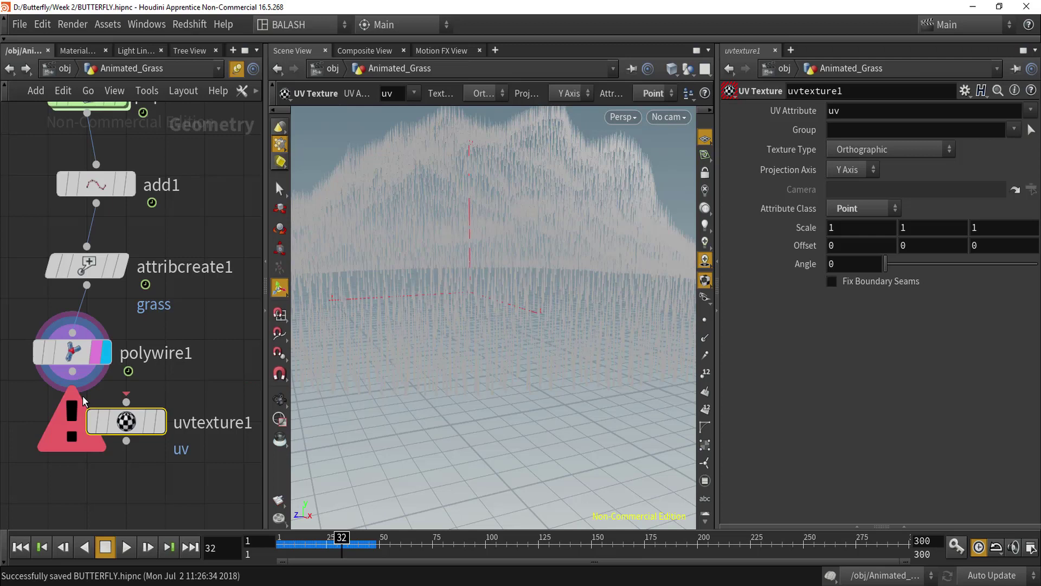
# - Place uvtexture1 under polywire1 and wire polywire1's output into its input
pyautogui.moveTo(106, 422); pyautogui.dragTo(67, 451)
pyautogui.click(75, 375)
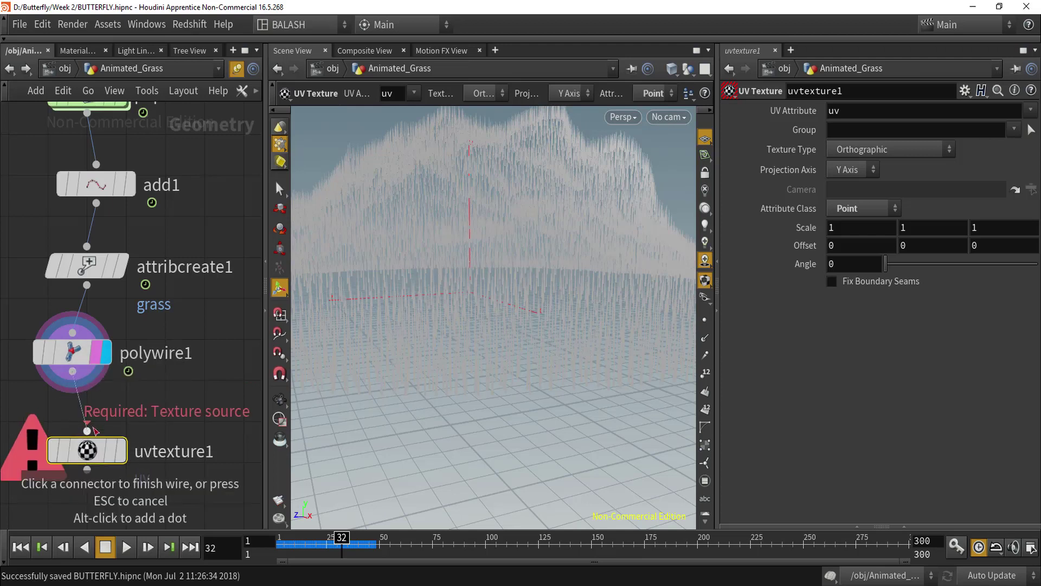
pyautogui.click(88, 429)
# - Add an Attribute VOP node below uvtexture1
pyautogui.moveTo(176, 403); pyautogui.dragTo(207, 285, button='middle')
pyautogui.scroll(2, 208, 280)
pyautogui.click(120, 447)
pyautogui.press('Tab')
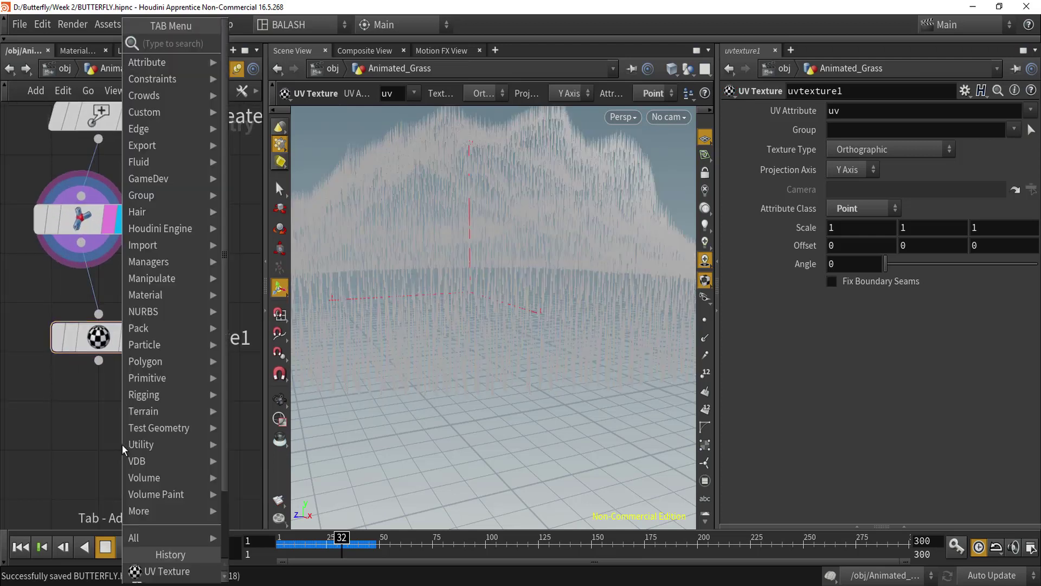
pyautogui.write('attb')
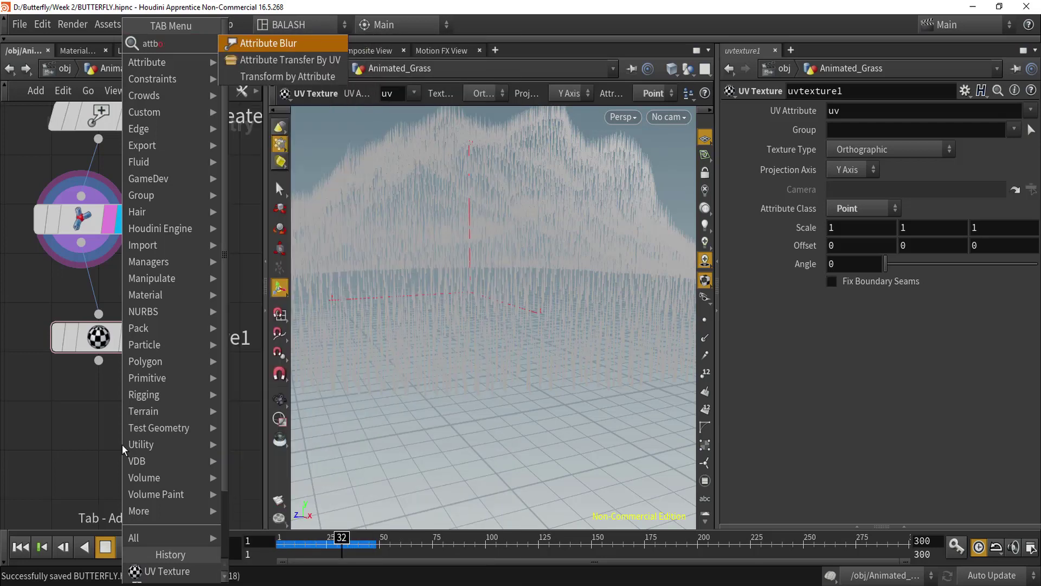
pyautogui.press('BackSpace')
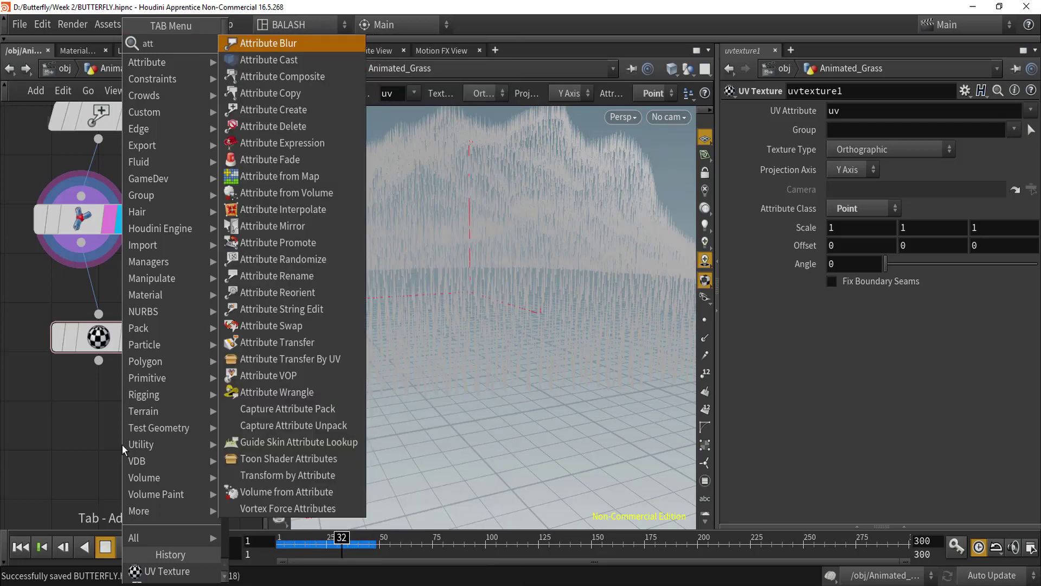
pyautogui.press('BackSpace')
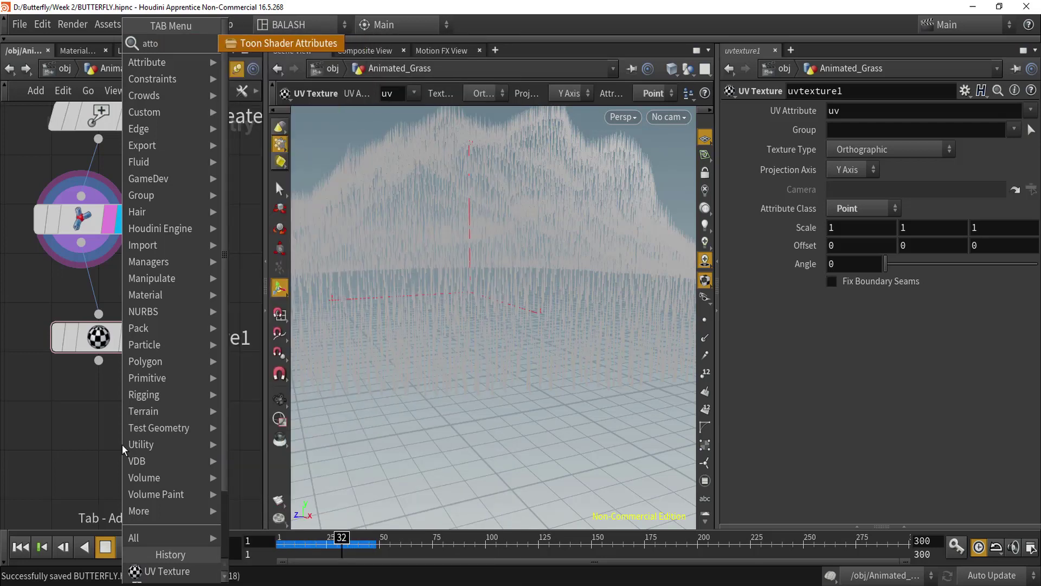
pyautogui.write('vo')
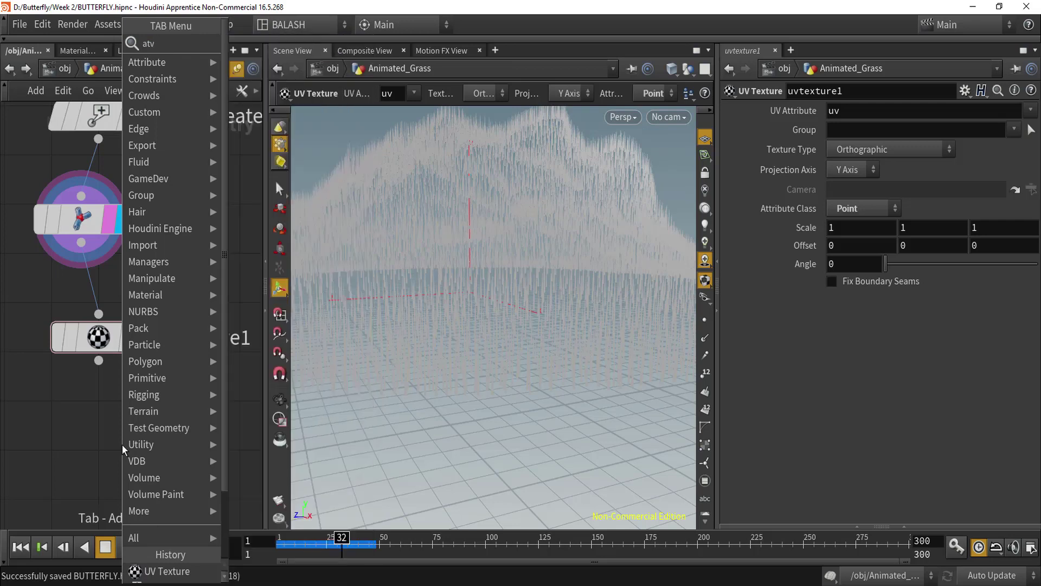
pyautogui.press('Return')
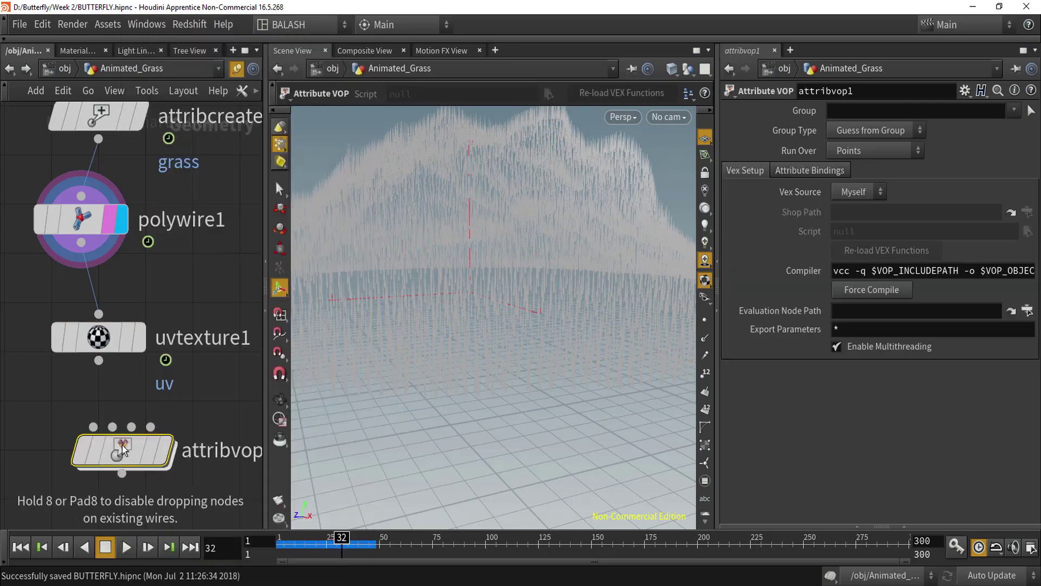
# - Wire uvtexture1 into attribvop1's first input and make attribvop1 the displayed node
pyautogui.click(98, 360)
pyautogui.click(94, 427)
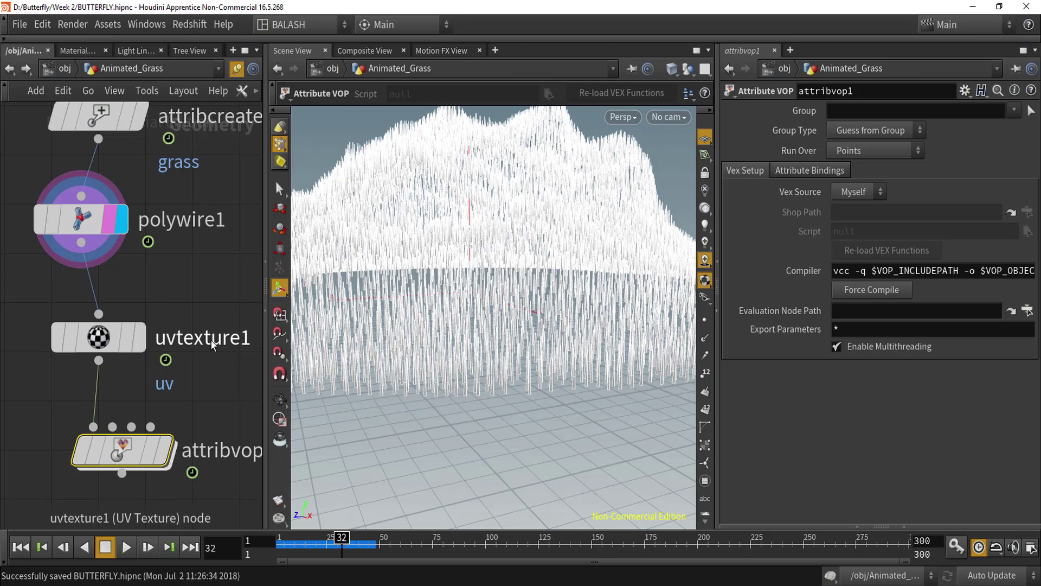
pyautogui.click(169, 453)
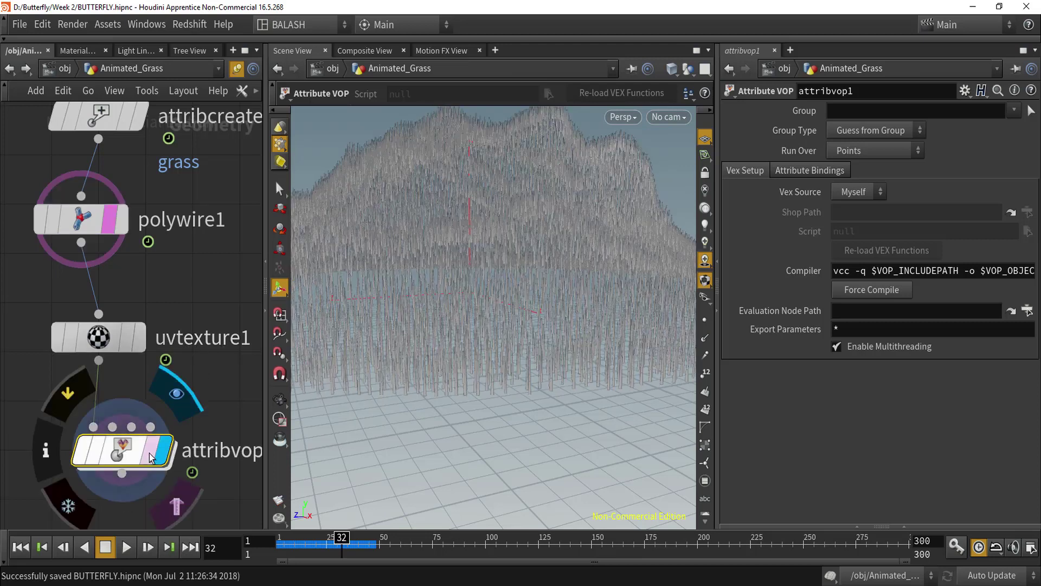
# - Enter attribvop1 and add a Ramp Parameter node between the global and output nodes
pyautogui.doubleClick(119, 455)
pyautogui.click(134, 334)
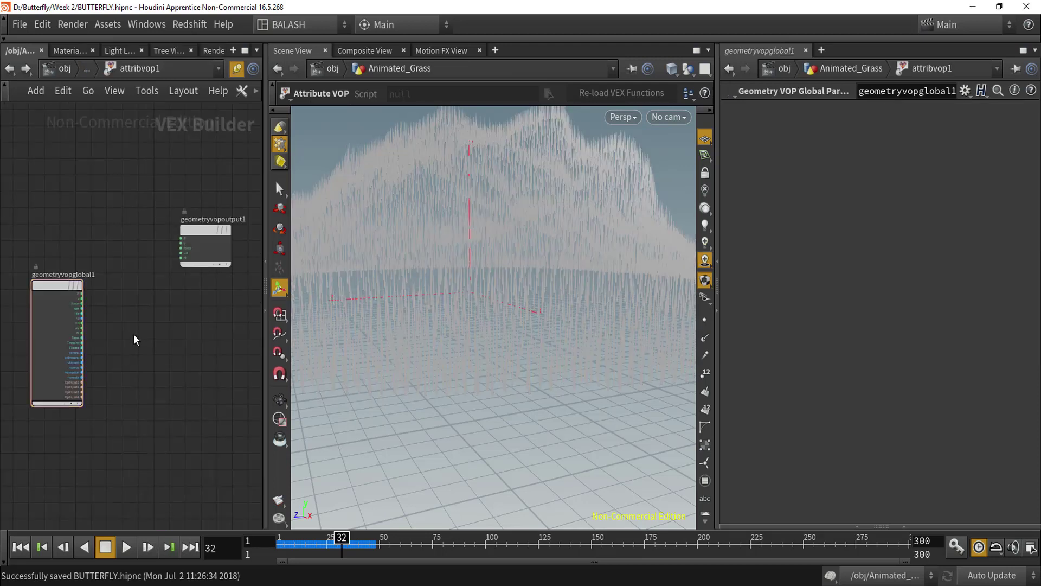
pyautogui.press('Tab')
pyautogui.write('ramp p')
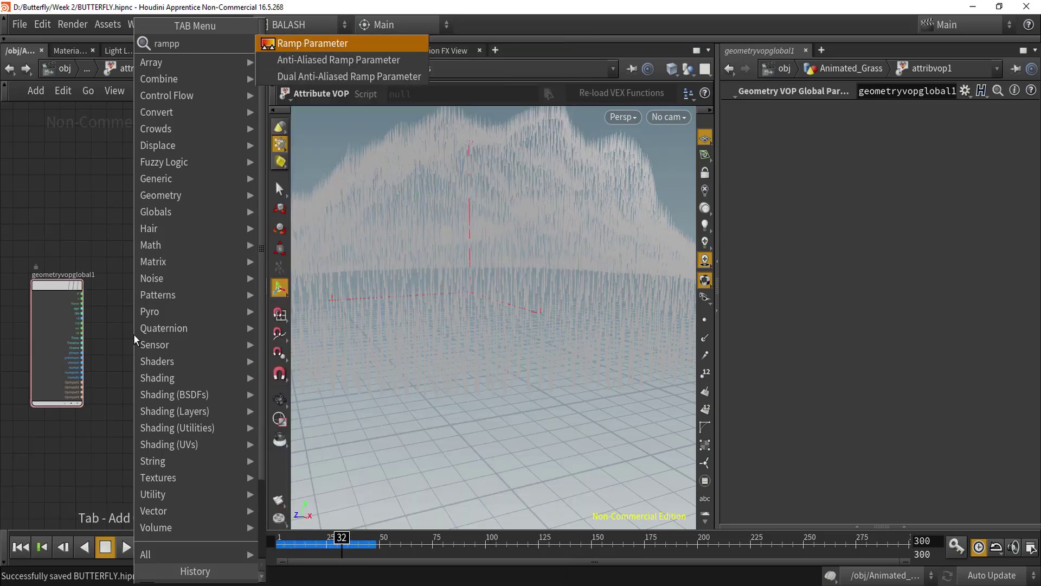
pyautogui.press('Return')
pyautogui.click(135, 337)
# - Connect the uv output of geometryvopglobal1 to the input of ramp1
pyautogui.scroll(5, 84, 339)
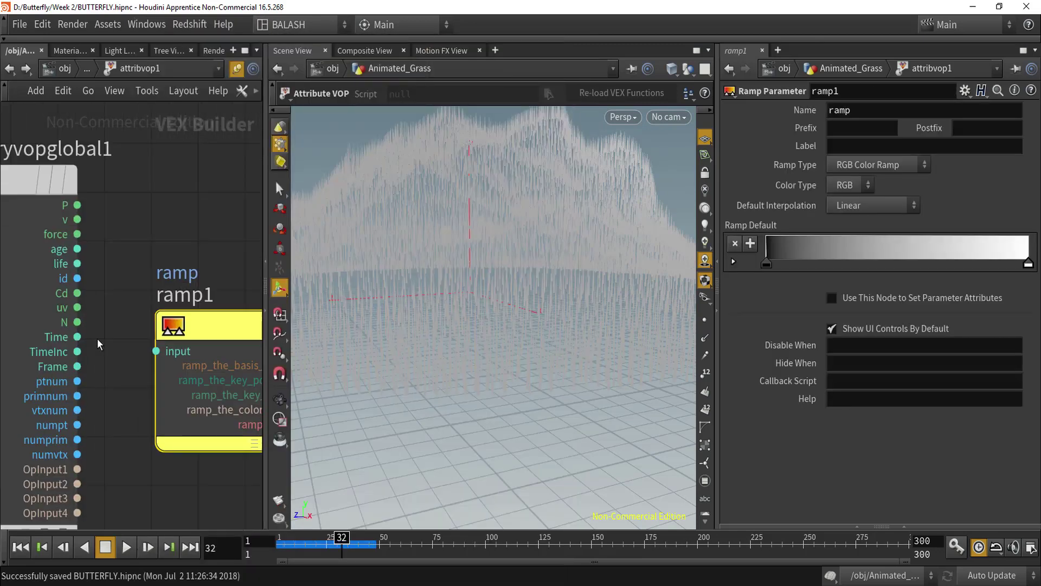
pyautogui.click(74, 301)
pyautogui.click(168, 353)
# - Connect ramp1's ramp output to Cd on geometryvopoutput1 and view the grass in the scene
pyautogui.scroll(-4, 59, 429)
pyautogui.scroll(5, 81, 423)
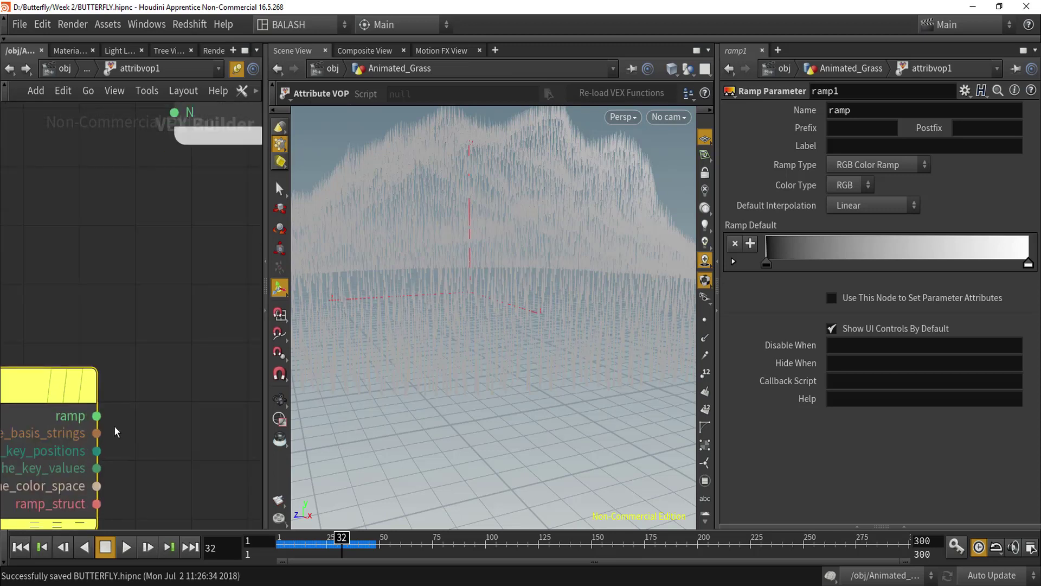
pyautogui.moveTo(96, 415); pyautogui.dragTo(181, 324)
pyautogui.moveTo(181, 324); pyautogui.dragTo(183, 468, button='middle')
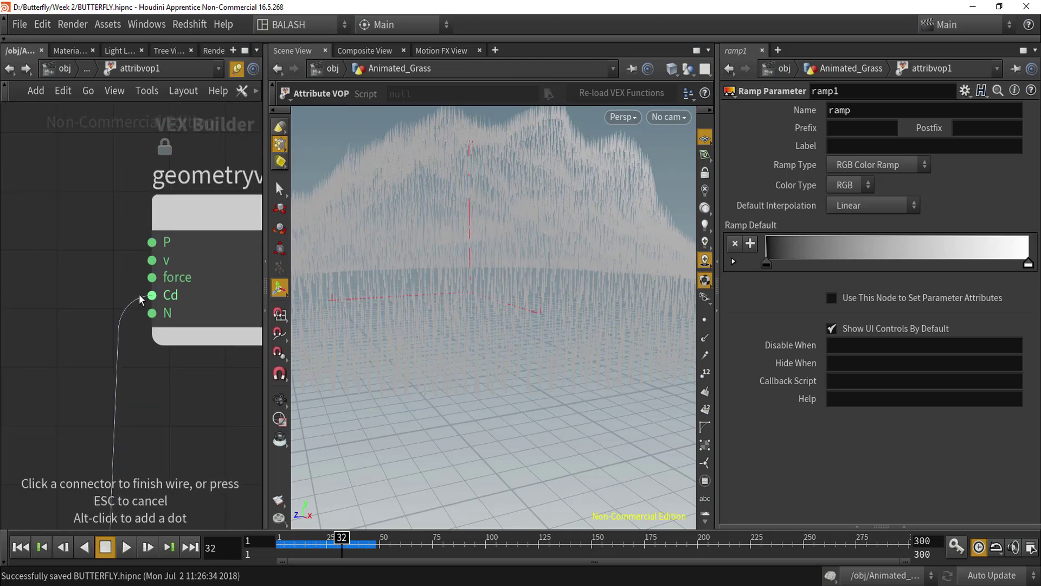
pyautogui.click(154, 323)
pyautogui.click(279, 400)
pyautogui.moveTo(451, 291)
pyautogui.mouseDown()
pyautogui.moveTo(474, 309)
pyautogui.moveTo(488, 304)
pyautogui.moveTo(471, 314)
pyautogui.moveTo(460, 298)
pyautogui.mouseUp()
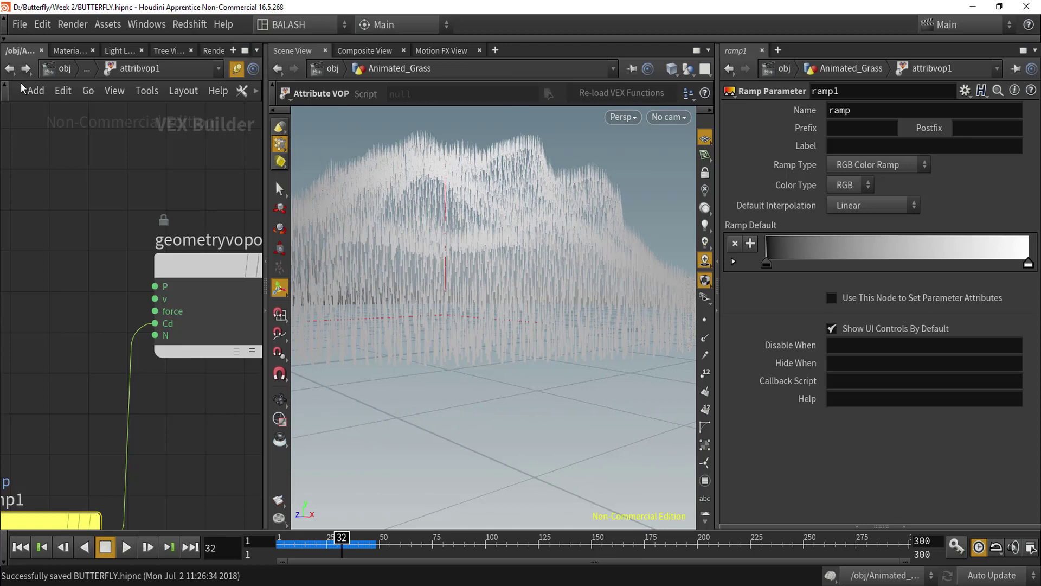
# - Return to Animated_Grass and color the first point of attribvop1's ramp dark green with RGB 0, 0.039, 0
pyautogui.click(10, 70)
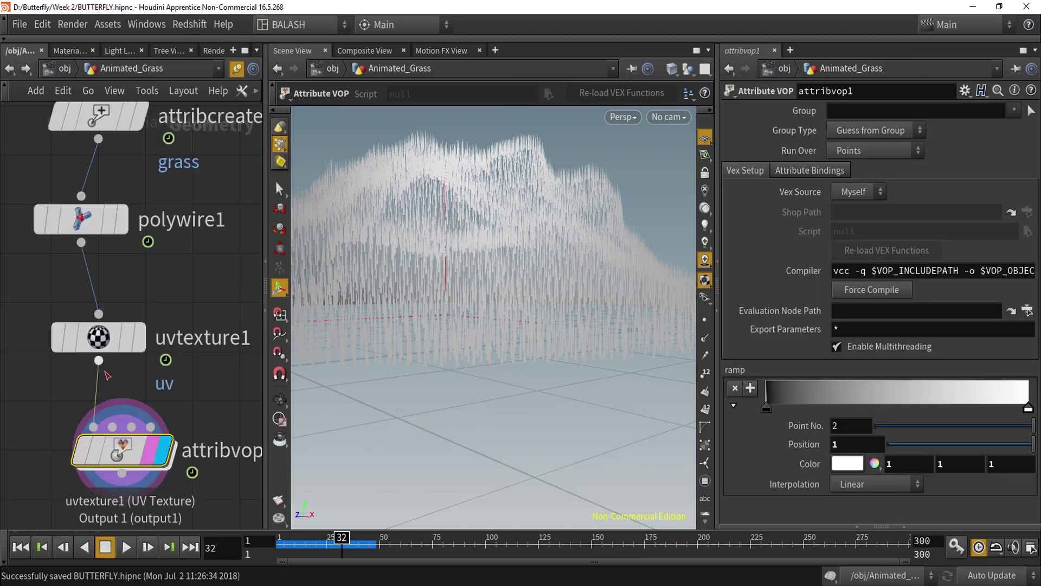
pyautogui.doubleClick(767, 410)
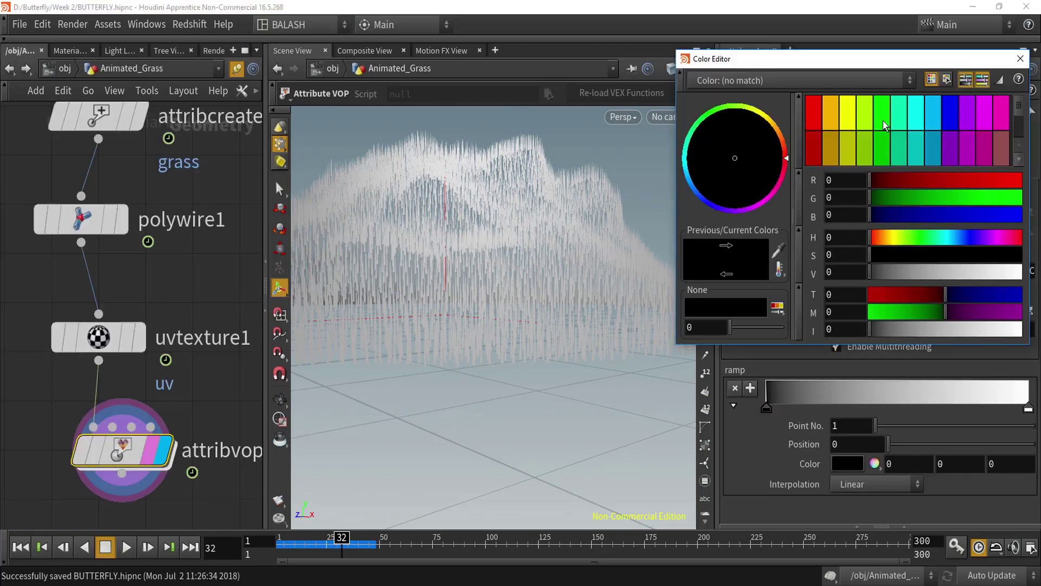
pyautogui.click(882, 146)
pyautogui.moveTo(891, 206); pyautogui.dragTo(877, 207)
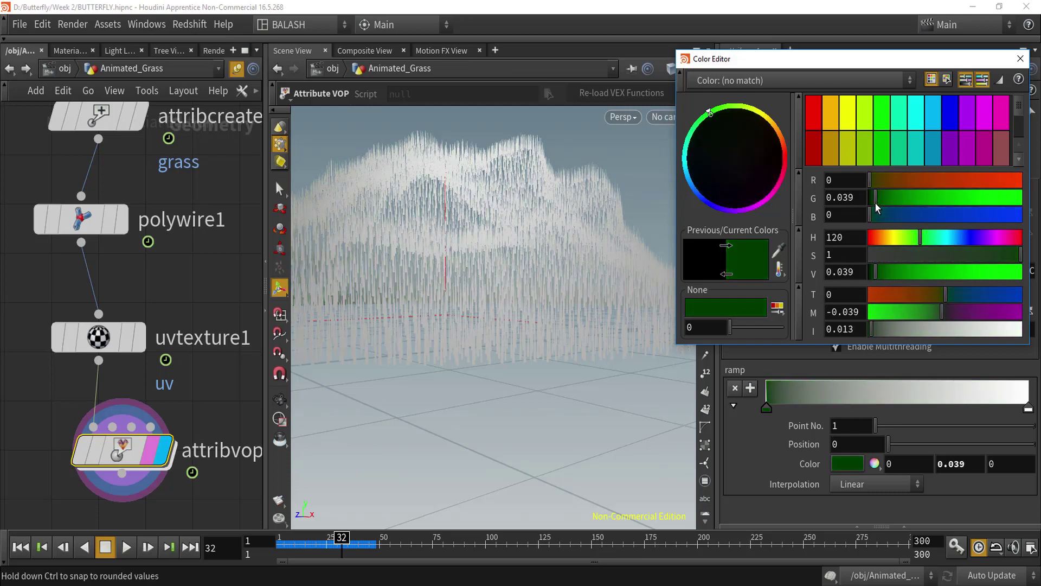
pyautogui.click(1021, 59)
# - Color the ramp's end point orange-yellow with RGB 0.9, 0.45, 0
pyautogui.doubleClick(1029, 410)
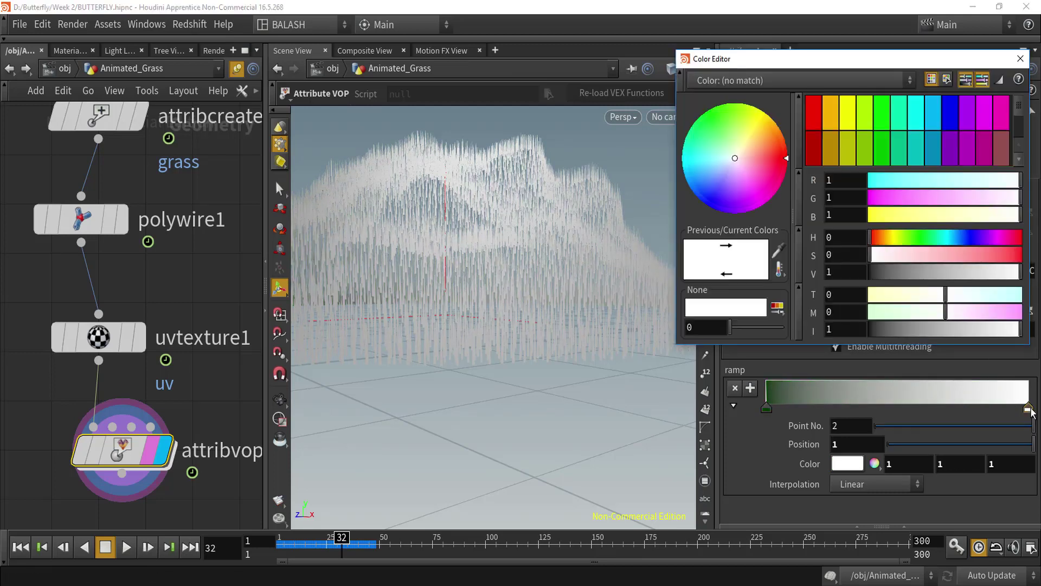
pyautogui.click(828, 118)
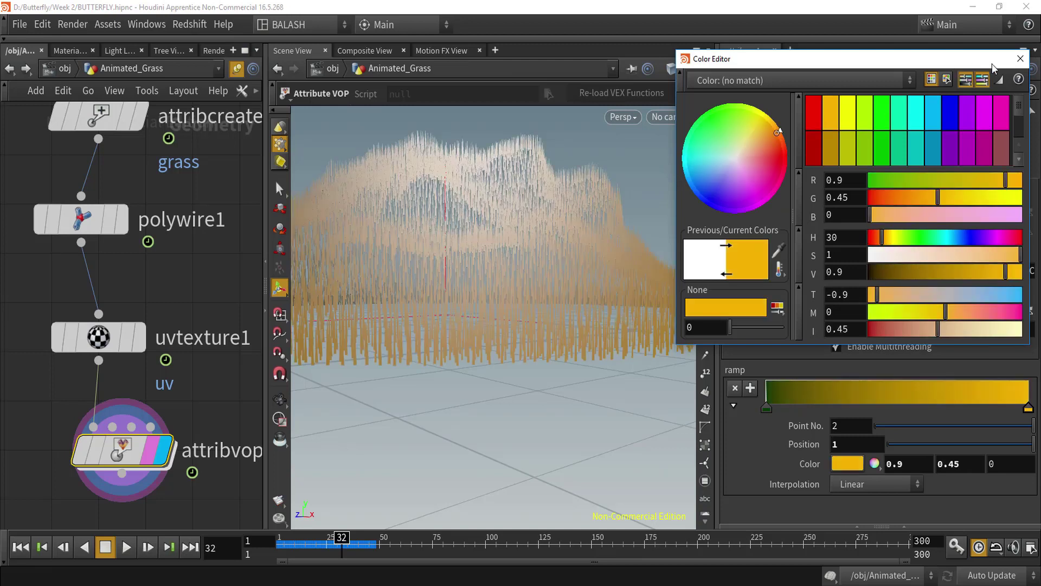
pyautogui.click(1020, 59)
# - Add a ramp point at position about 0.537 and make it green with a hue of 115
pyautogui.doubleClick(907, 399)
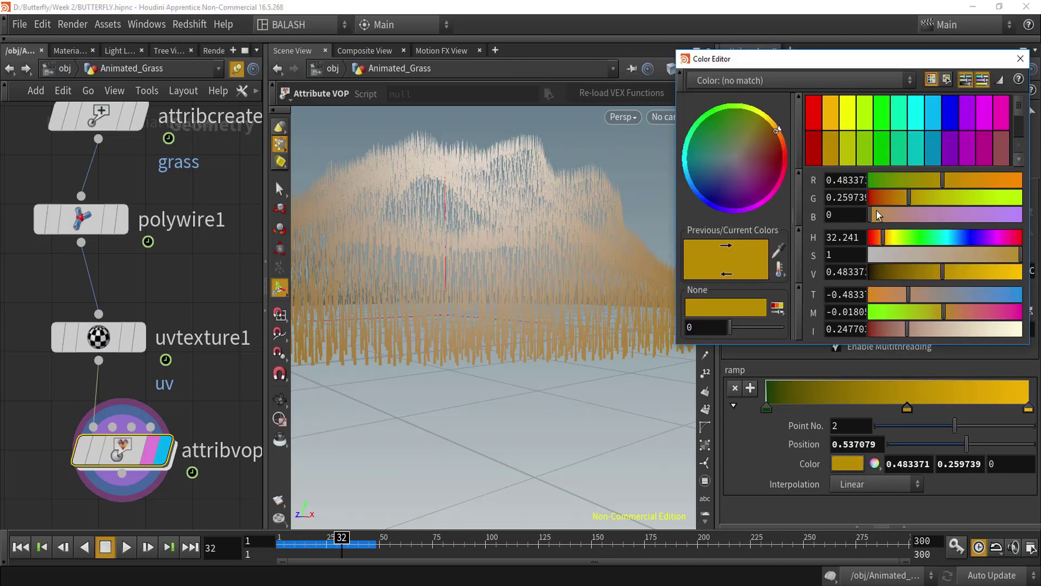
pyautogui.click(917, 242)
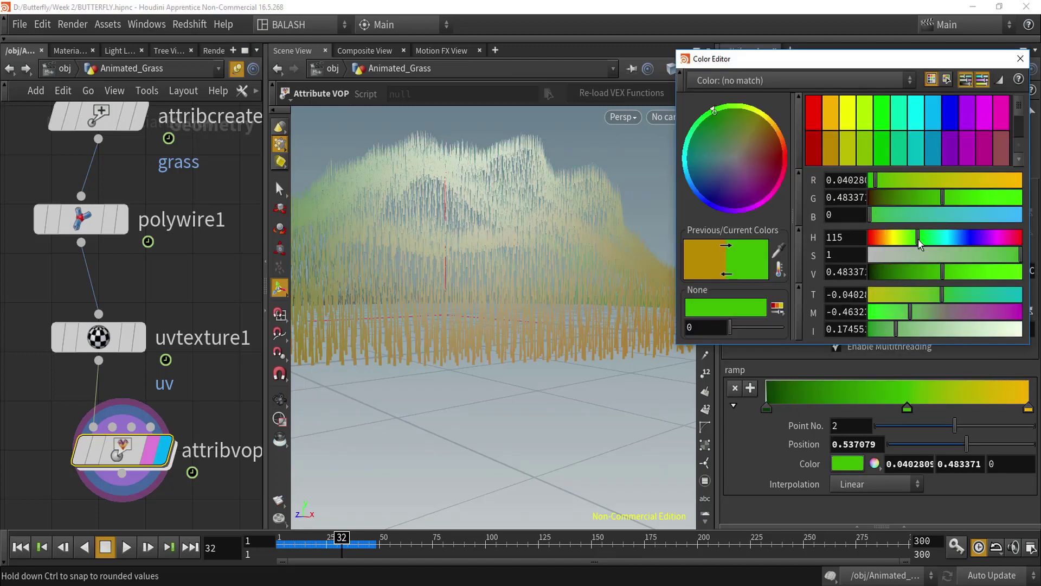
pyautogui.click(1020, 58)
# - Shift the ramp's green middle point and dark green start point toward the yellow end and view the hill from above
pyautogui.moveTo(943, 411); pyautogui.dragTo(954, 411)
pyautogui.moveTo(769, 412); pyautogui.dragTo(804, 412)
pyautogui.keyDown('alt'); pyautogui.moveTo(466, 401); pyautogui.dragTo(530, 343); pyautogui.keyUp('alt')
# - Save the scene and add a Vector to Float node inside attribvop1's VOP network, below the globals and ramp nodes
pyautogui.doubleClick(125, 462)
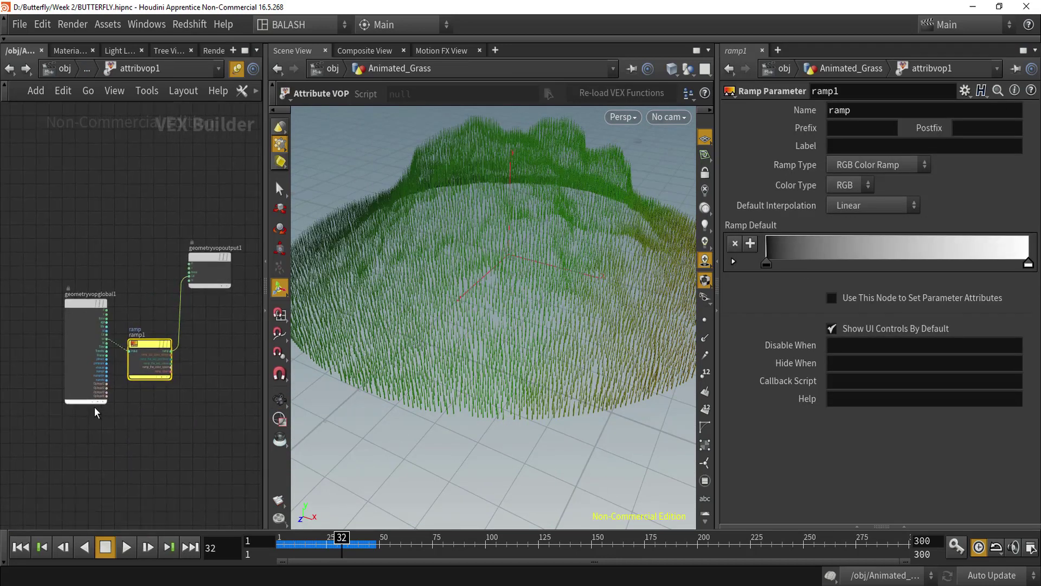
pyautogui.scroll(2, 97, 423)
pyautogui.moveTo(101, 434); pyautogui.dragTo(135, 437, button='middle')
pyautogui.hotkey('ctrl', 's')
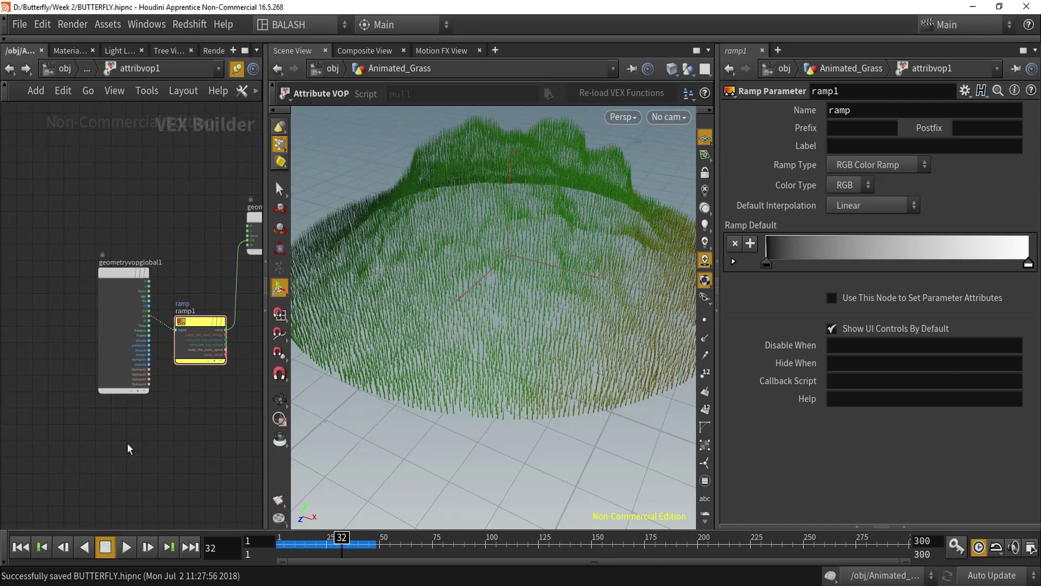
pyautogui.press('Tab')
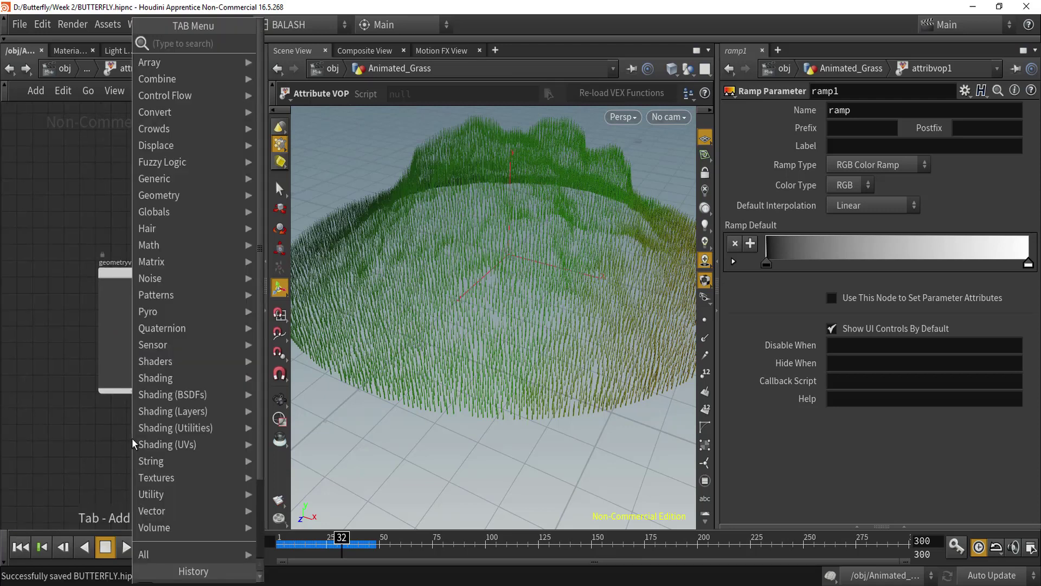
pyautogui.write('vect')
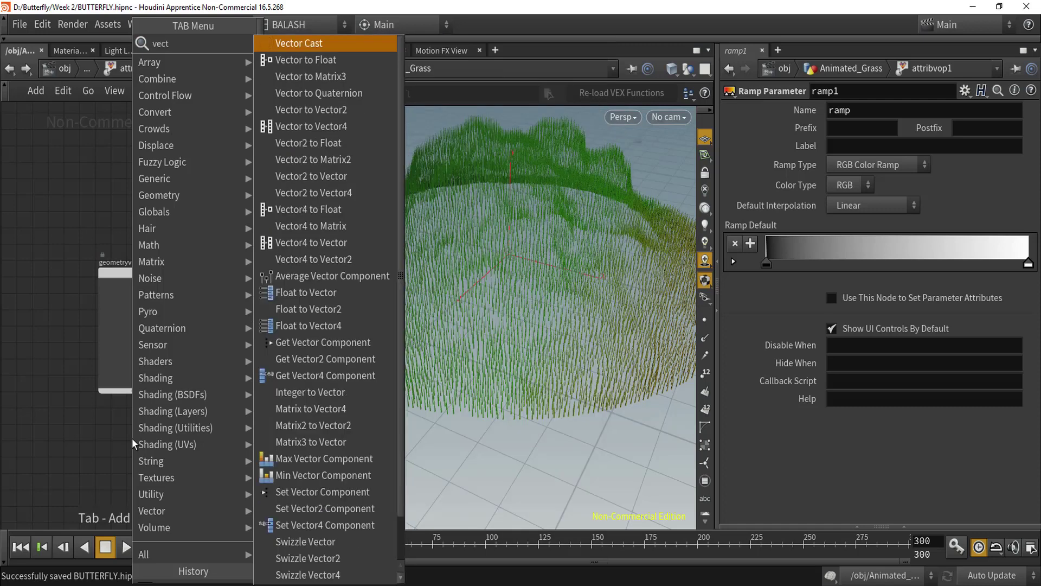
pyautogui.press('Return')
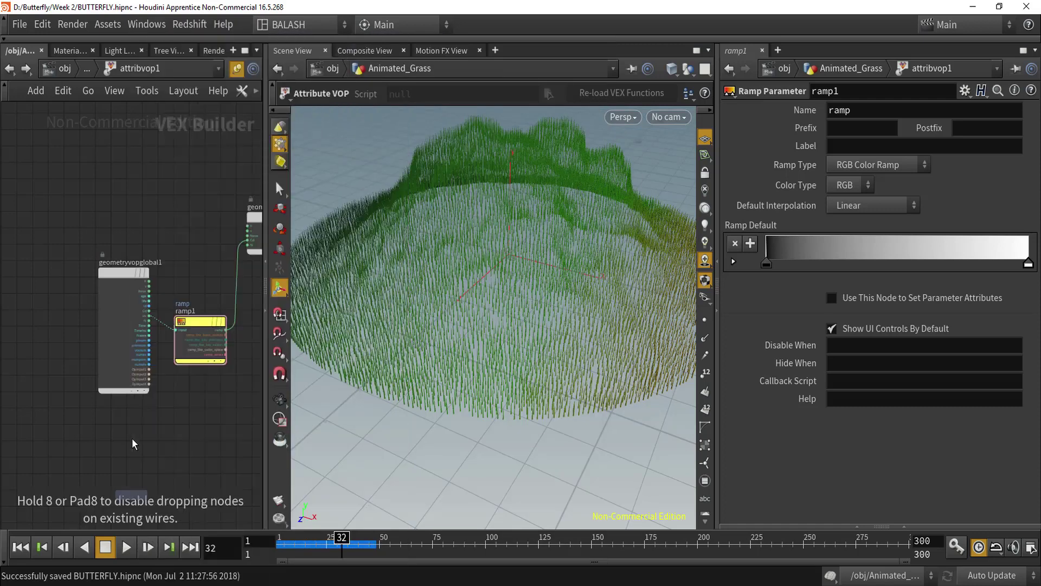
pyautogui.click(164, 435)
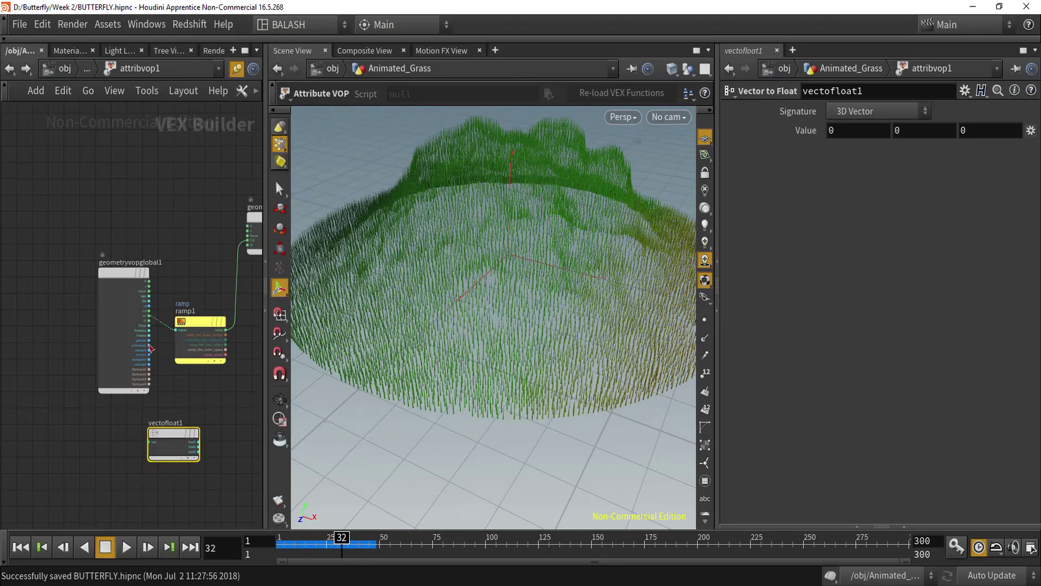
# - Insert the Vector to Float node between the geometry globals and the ramp, and feed the ramp's input from fval3
pyautogui.moveTo(121, 271); pyautogui.dragTo(46, 286)
pyautogui.moveTo(172, 433); pyautogui.dragTo(138, 347)
pyautogui.scroll(5, 140, 332)
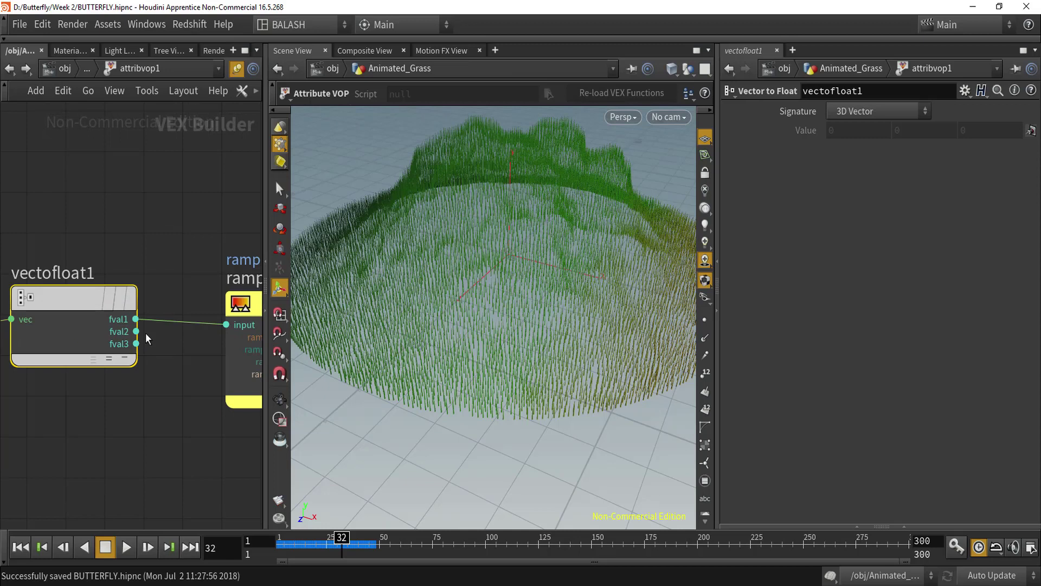
pyautogui.scroll(2, 146, 332)
pyautogui.moveTo(162, 313); pyautogui.dragTo(131, 347)
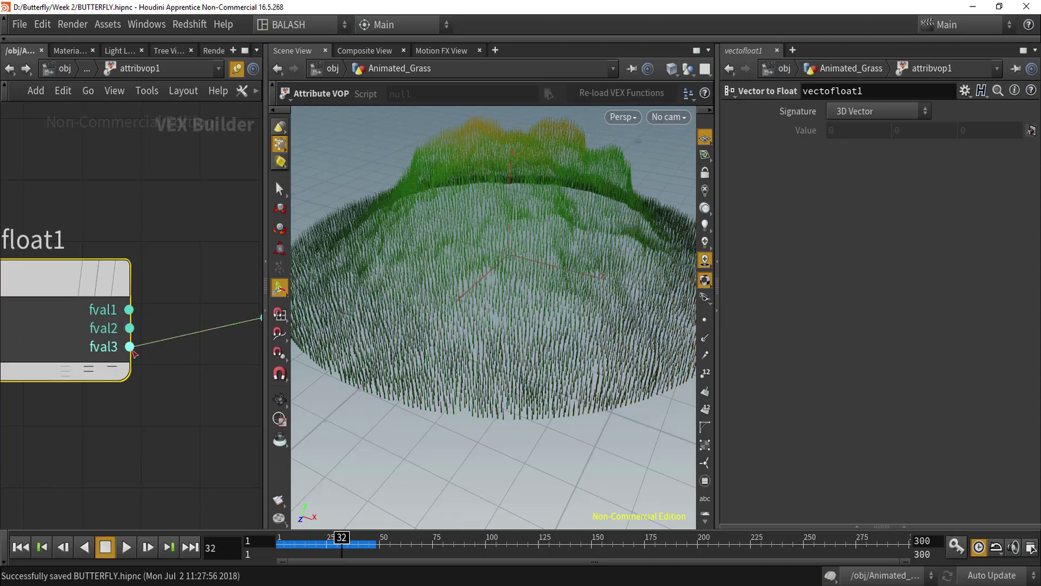
# - Return to the Animated_Grass network, play the colored grass animation and stop it at frame 20 to view the hill
pyautogui.moveTo(500, 312)
pyautogui.mouseDown()
pyautogui.moveTo(483, 284)
pyautogui.moveTo(521, 286)
pyautogui.moveTo(485, 299)
pyautogui.moveTo(542, 304)
pyautogui.moveTo(504, 301)
pyautogui.mouseUp()
pyautogui.click(10, 69)
pyautogui.moveTo(324, 552); pyautogui.dragTo(160, 566)
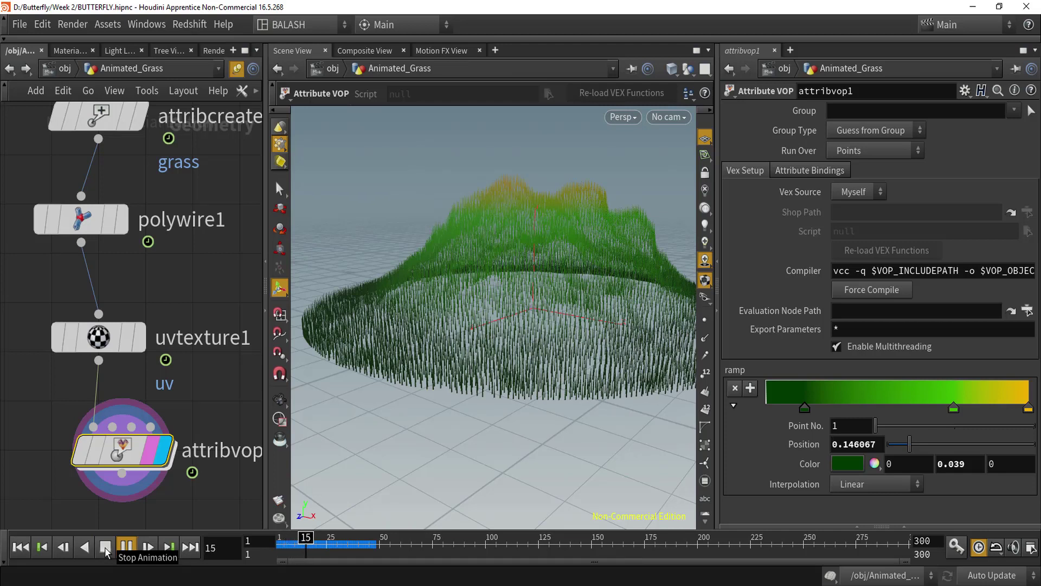
pyautogui.click(107, 552)
pyautogui.keyDown('alt'); pyautogui.moveTo(534, 438); pyautogui.dragTo(618, 415); pyautogui.keyUp('alt')
pyautogui.scroll(-5, 94, 434)
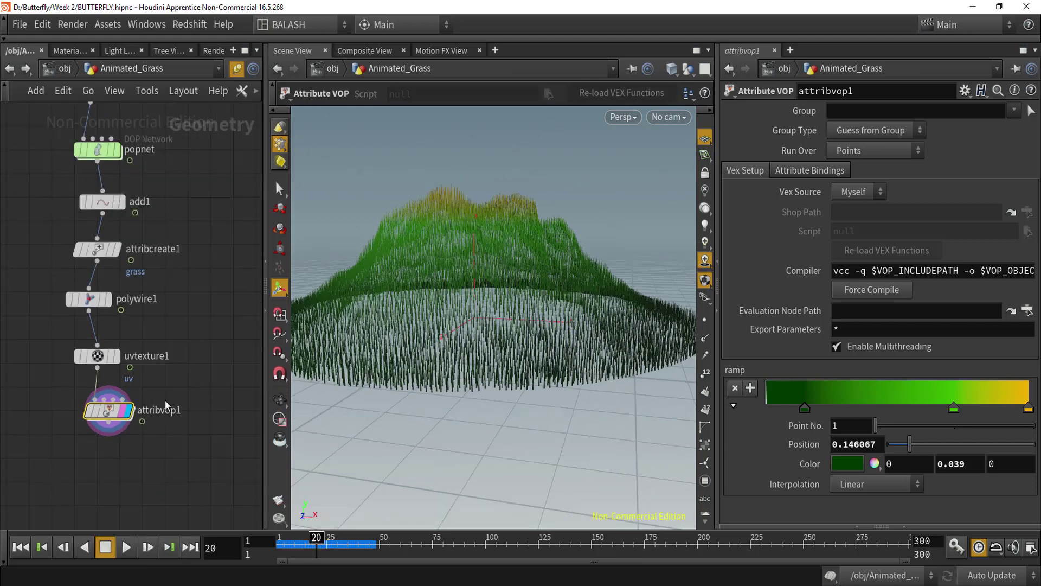
# - Save the scene and add a Merge node below attribvop1 with attribvop1's output as its first input
pyautogui.click(170, 474)
pyautogui.hotkey('ctrl', 's')
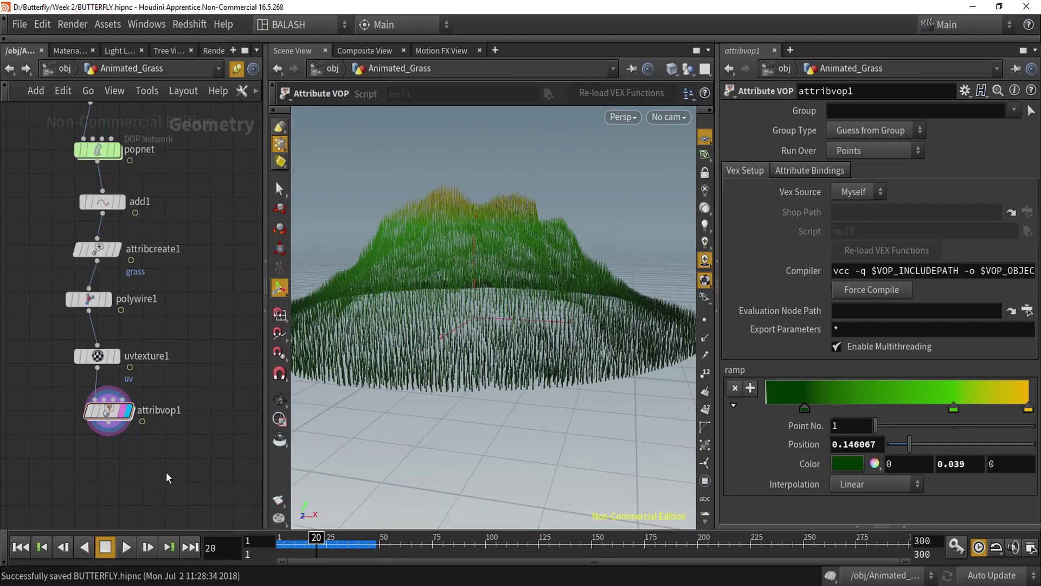
pyautogui.press('Tab')
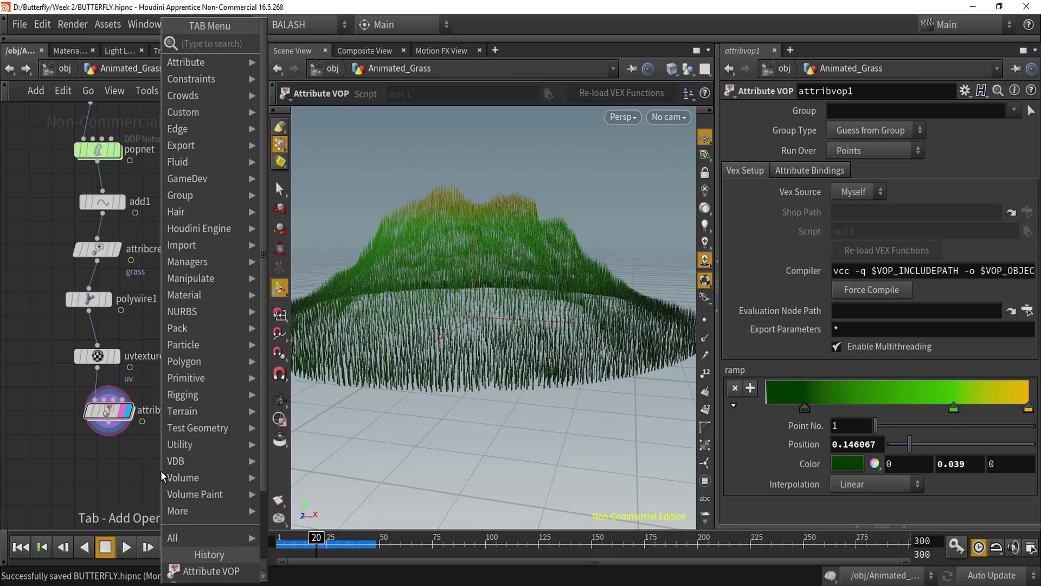
pyautogui.write('merge')
pyautogui.press('Return')
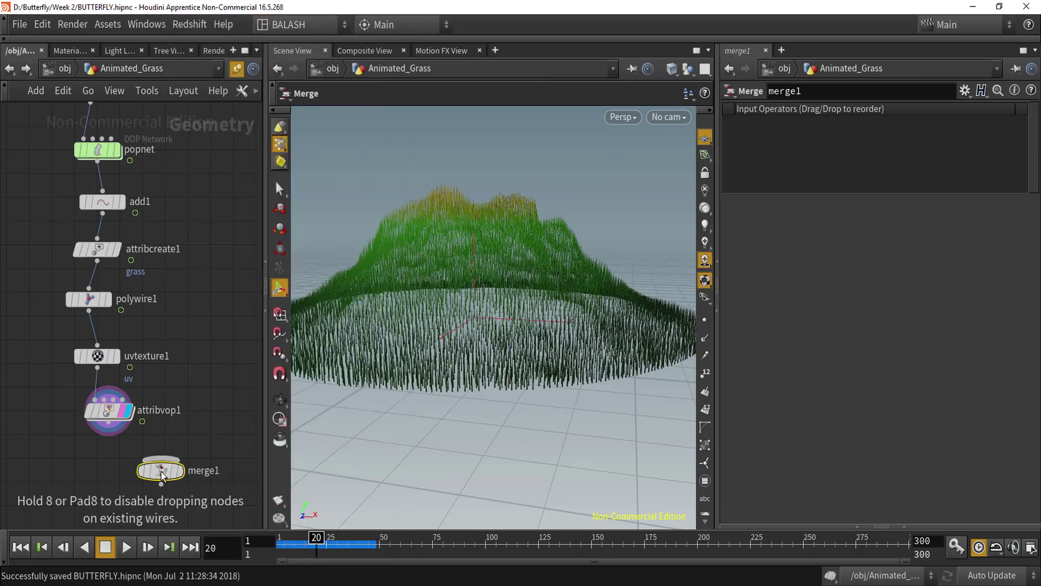
pyautogui.click(161, 471)
pyautogui.click(108, 423)
pyautogui.click(161, 460)
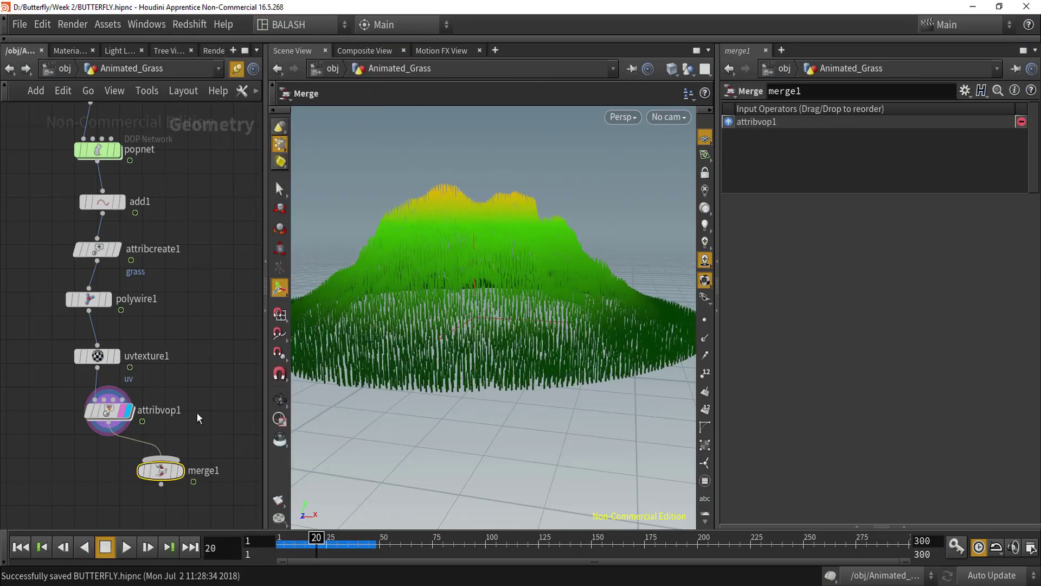
# - Wire object_merge1's output into merge1 as its second input
pyautogui.scroll(-5, 199, 387)
pyautogui.moveTo(196, 234); pyautogui.dragTo(144, 279, button='middle')
pyautogui.scroll(6, 142, 279)
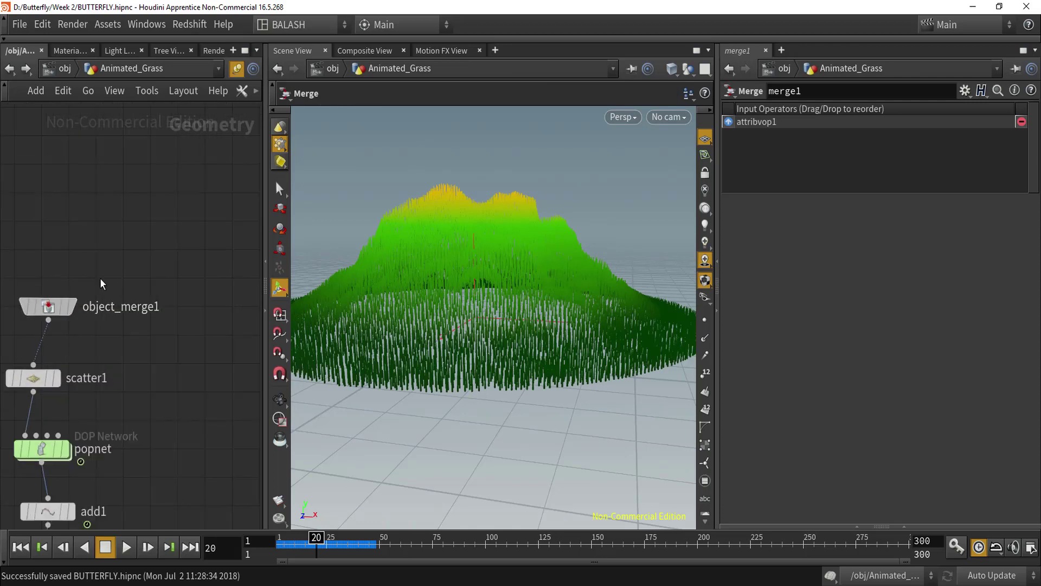
pyautogui.moveTo(50, 308); pyautogui.dragTo(152, 260)
pyautogui.click(152, 272)
pyautogui.scroll(-5, 149, 309)
pyautogui.moveTo(195, 389); pyautogui.dragTo(172, 120, button='middle')
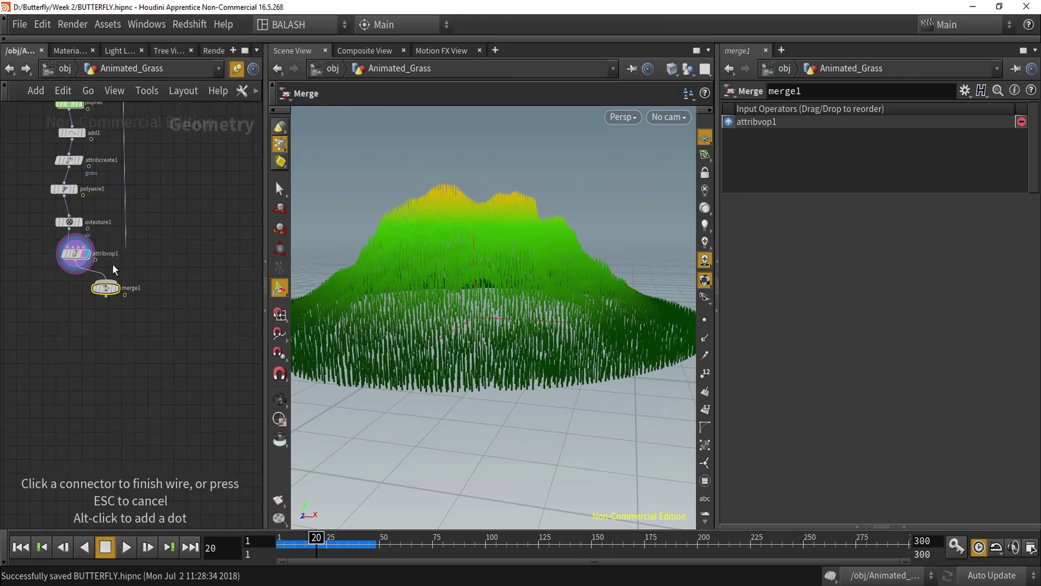
pyautogui.click(109, 286)
# - Display merge1 with the viewport's high-quality lighting turned off, and inspect the grass on the hill at frame 17
pyautogui.scroll(4, 111, 283)
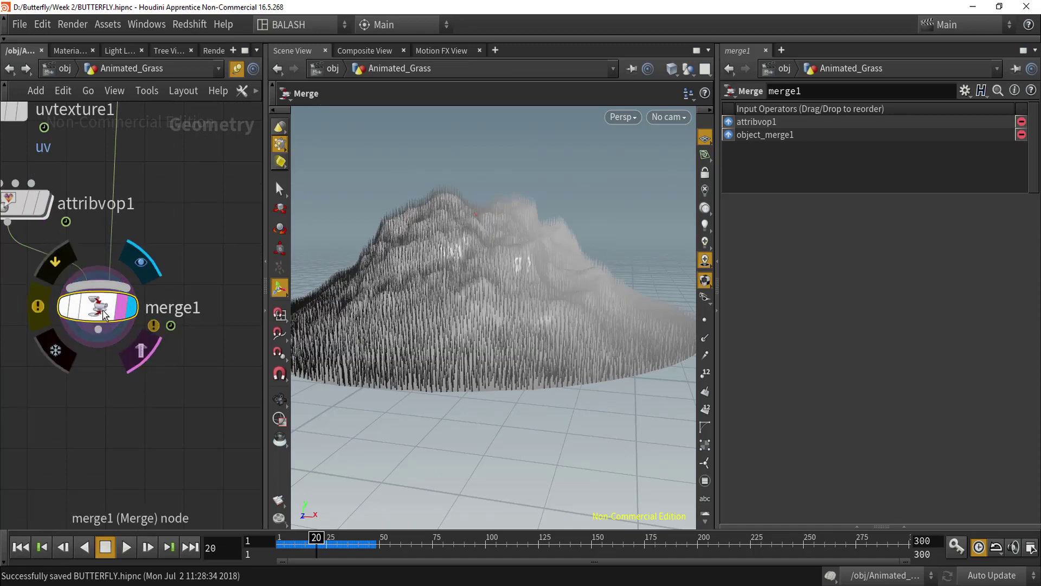
pyautogui.click(705, 190)
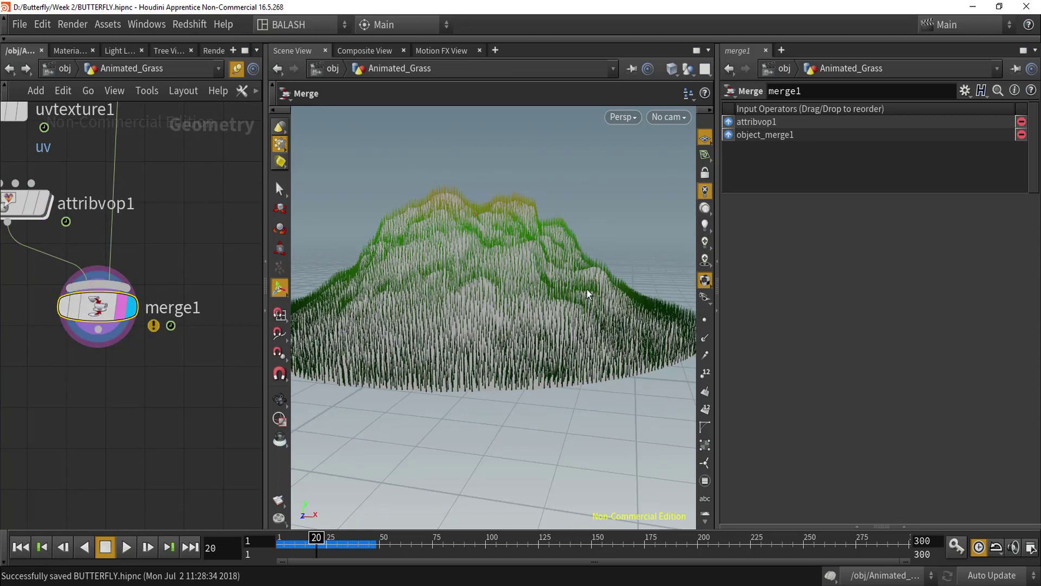
pyautogui.moveTo(487, 268); pyautogui.dragTo(501, 309, button='middle')
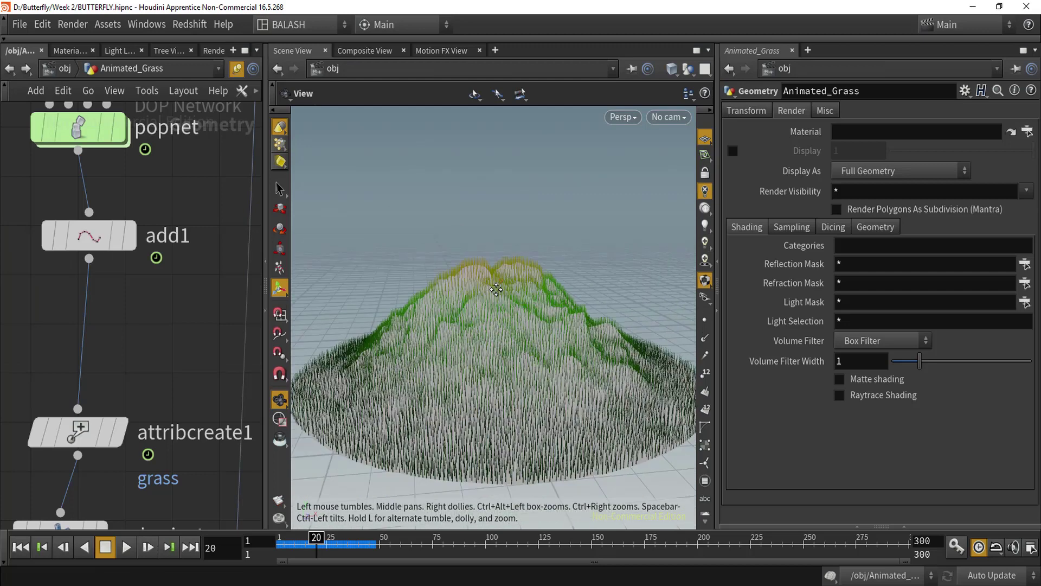
pyautogui.moveTo(502, 308)
pyautogui.mouseDown()
pyautogui.moveTo(486, 311)
pyautogui.moveTo(507, 302)
pyautogui.mouseUp()
pyautogui.scroll(3, 507, 302)
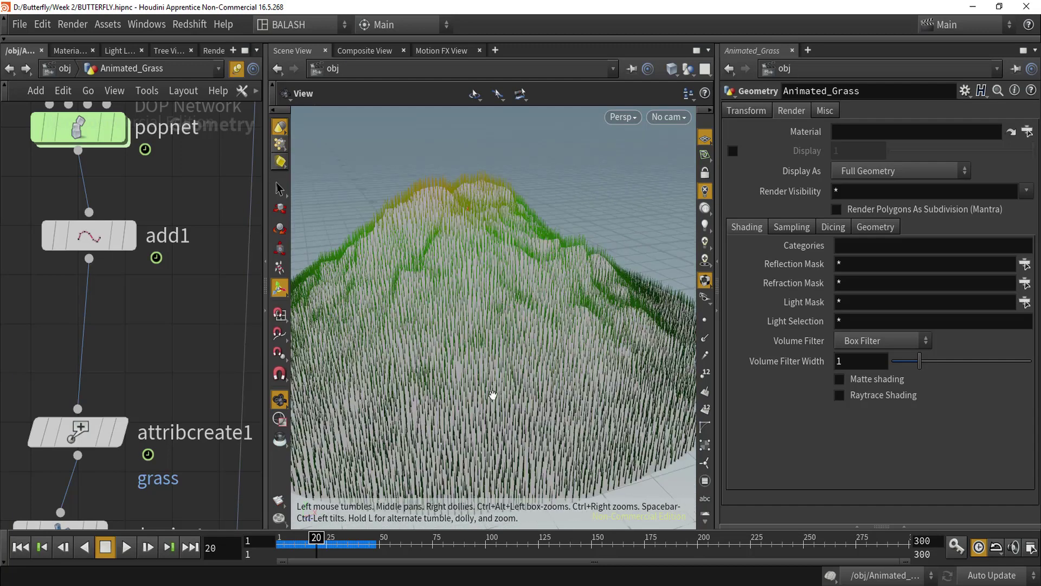
pyautogui.moveTo(317, 538)
pyautogui.mouseDown()
pyautogui.moveTo(343, 541)
pyautogui.moveTo(310, 541)
pyautogui.mouseUp()
pyautogui.press('Escape')
pyautogui.moveTo(495, 360)
pyautogui.mouseDown()
pyautogui.moveTo(520, 341)
pyautogui.moveTo(491, 329)
pyautogui.moveTo(480, 348)
pyautogui.moveTo(518, 360)
pyautogui.moveTo(484, 318)
pyautogui.moveTo(518, 338)
pyautogui.moveTo(508, 350)
pyautogui.mouseUp()
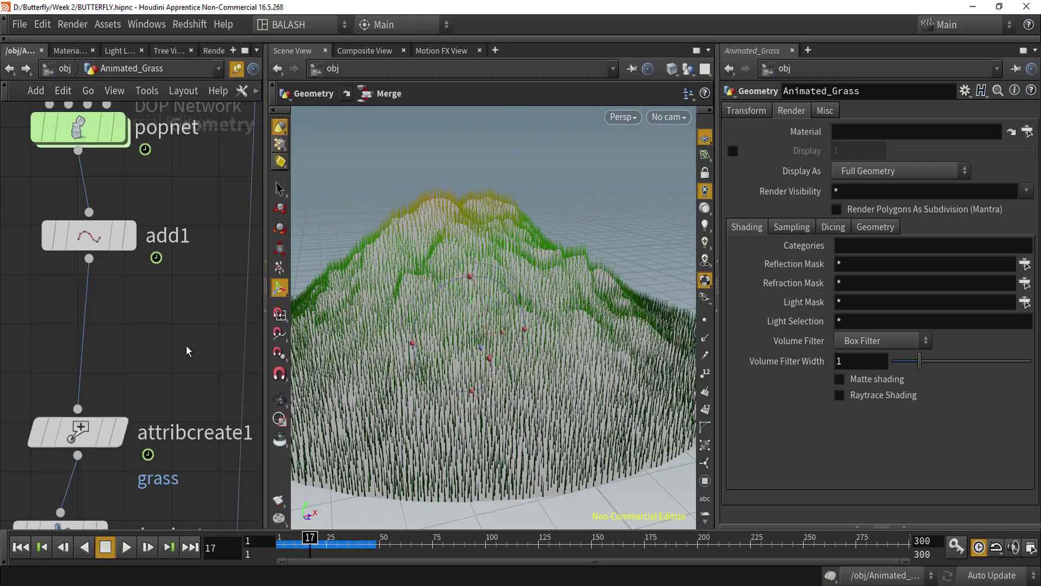
# - Examine popwind1's settings inside popnet and return to the Animated_Grass network
pyautogui.scroll(-3, 131, 397)
pyautogui.scroll(2, 98, 278)
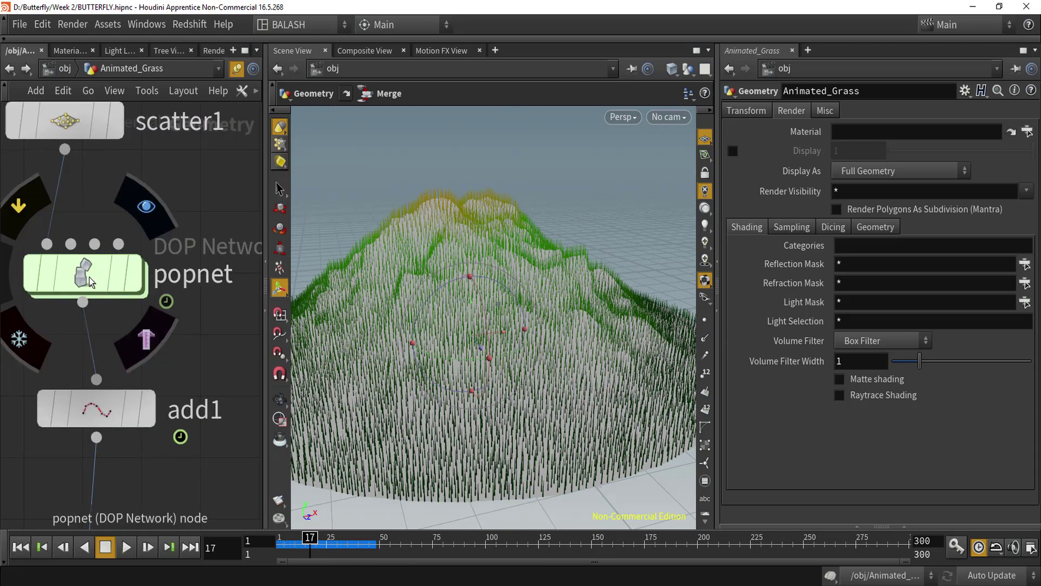
pyautogui.doubleClick(87, 275)
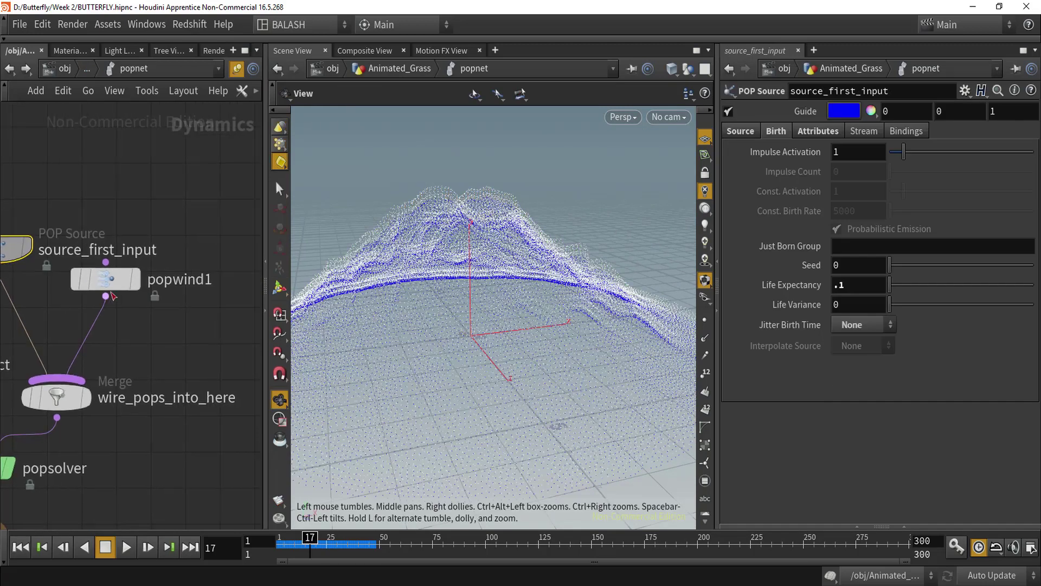
pyautogui.click(115, 283)
pyautogui.moveTo(546, 347)
pyautogui.mouseDown()
pyautogui.moveTo(493, 323)
pyautogui.moveTo(505, 347)
pyautogui.moveTo(530, 330)
pyautogui.moveTo(548, 336)
pyautogui.mouseUp()
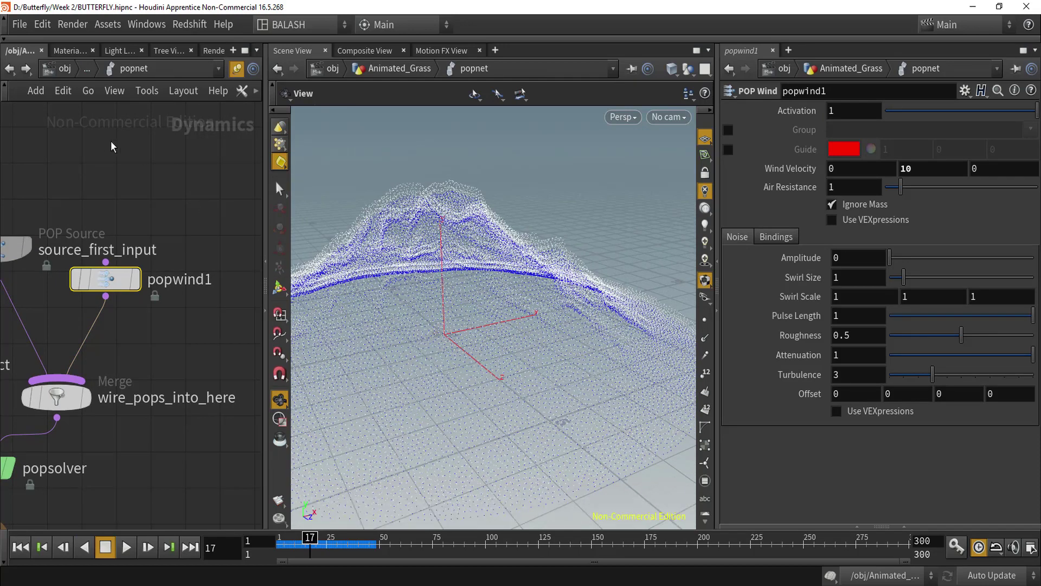
pyautogui.click(9, 75)
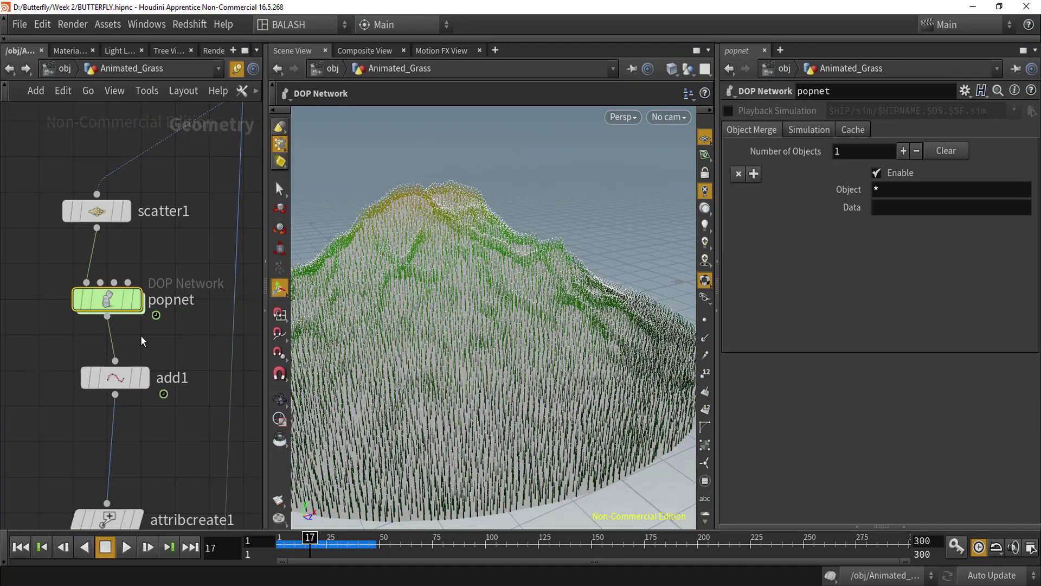
# - Display add1's grass lines up close and pin the scene view to the Animated_Grass level
pyautogui.scroll(3, 140, 373)
pyautogui.click(137, 371)
pyautogui.click(120, 374)
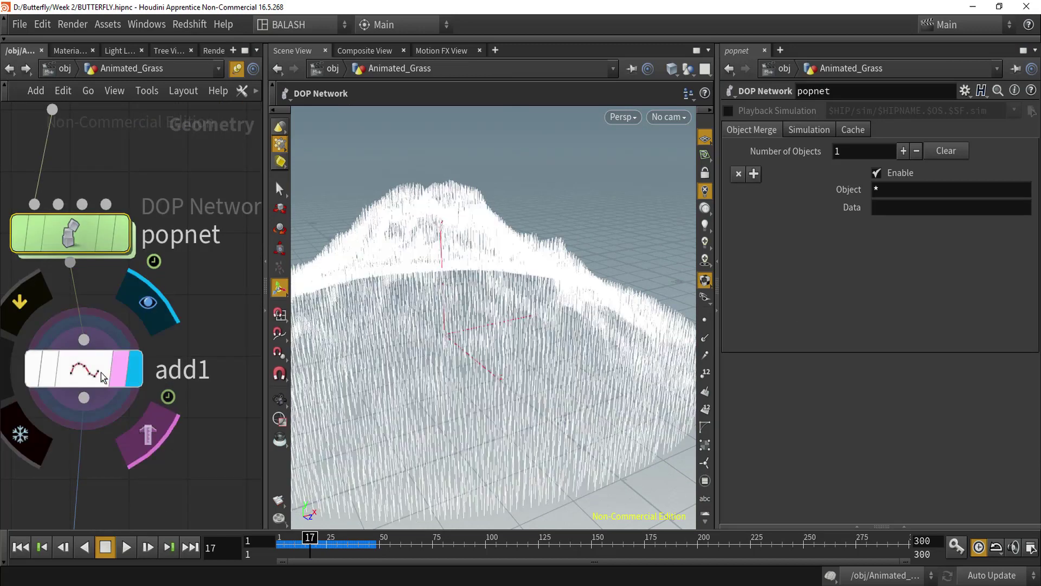
pyautogui.click(100, 375)
pyautogui.keyDown('alt'); pyautogui.moveTo(413, 415); pyautogui.dragTo(517, 360); pyautogui.keyUp('alt')
pyautogui.keyDown('alt'); pyautogui.moveTo(518, 361); pyautogui.dragTo(528, 351, button='middle'); pyautogui.keyUp('alt')
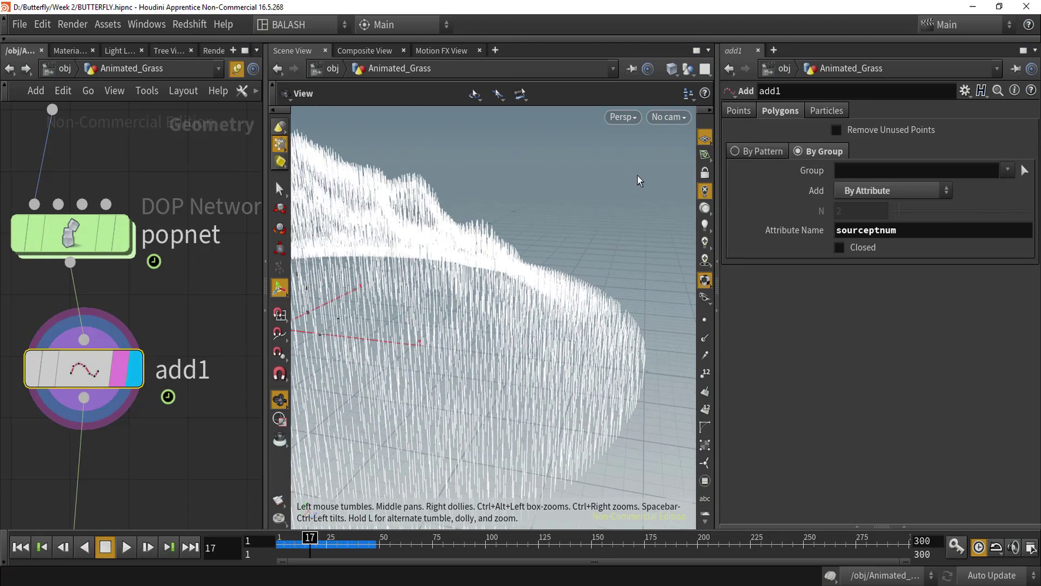
pyautogui.click(634, 69)
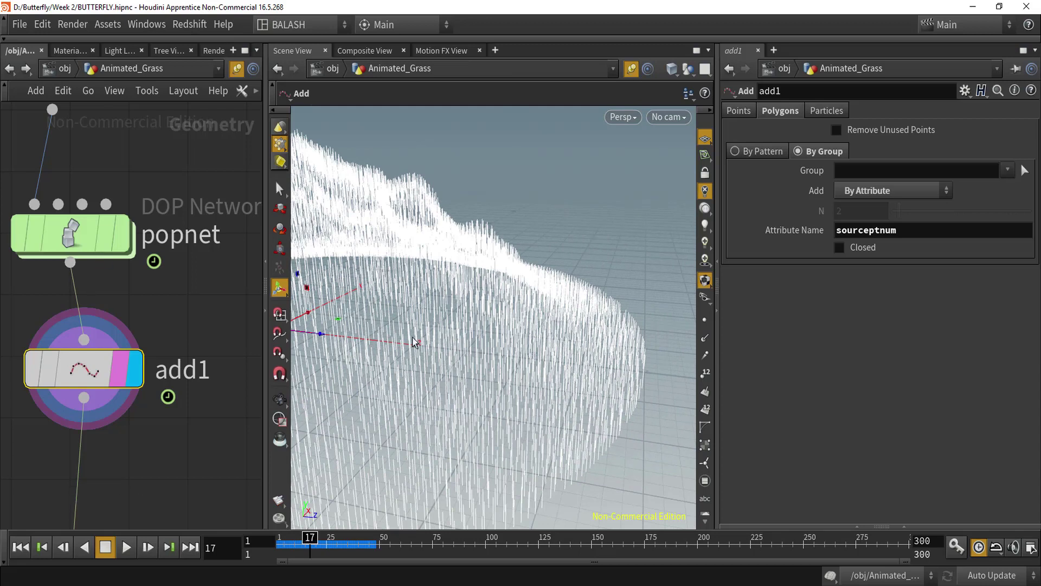
# - Open popnet with popwind1 selected, play the grass simulation from frame 1 and rewind it to the start
pyautogui.doubleClick(80, 234)
pyautogui.moveTo(139, 341); pyautogui.dragTo(188, 323, button='middle')
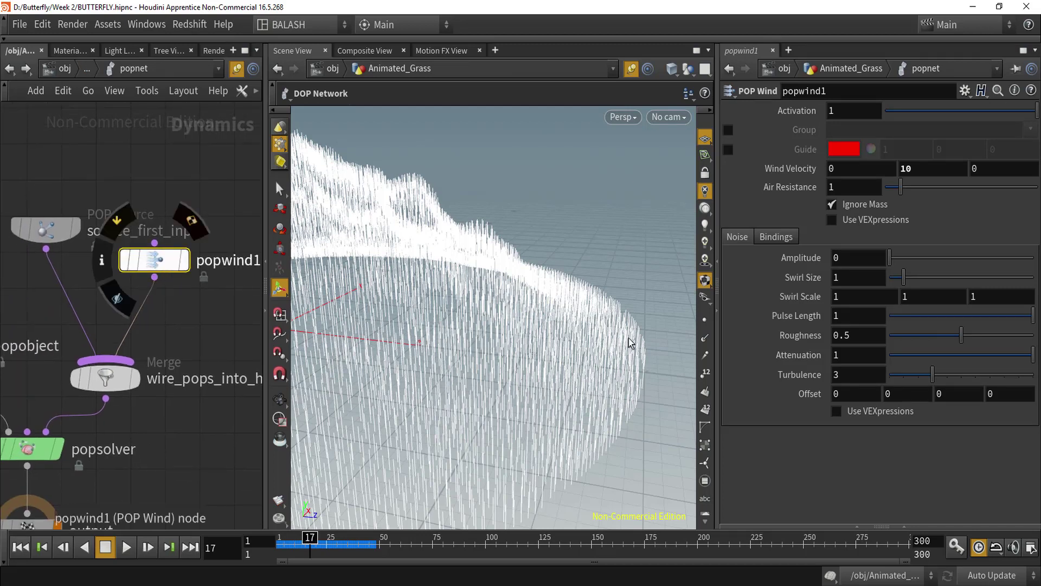
pyautogui.moveTo(306, 538); pyautogui.dragTo(249, 554)
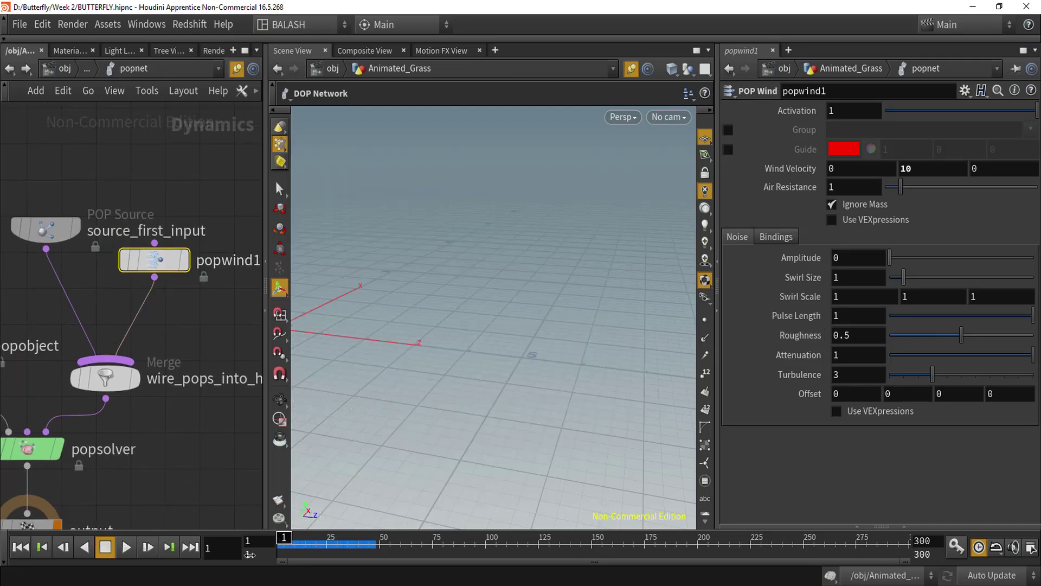
pyautogui.click(126, 547)
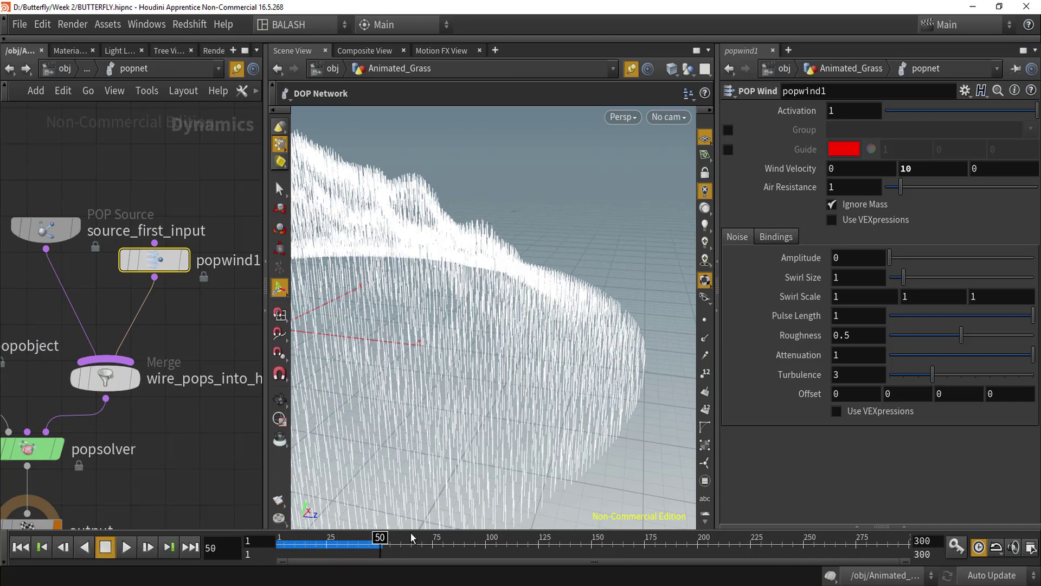
pyautogui.moveTo(330, 550); pyautogui.dragTo(274, 560)
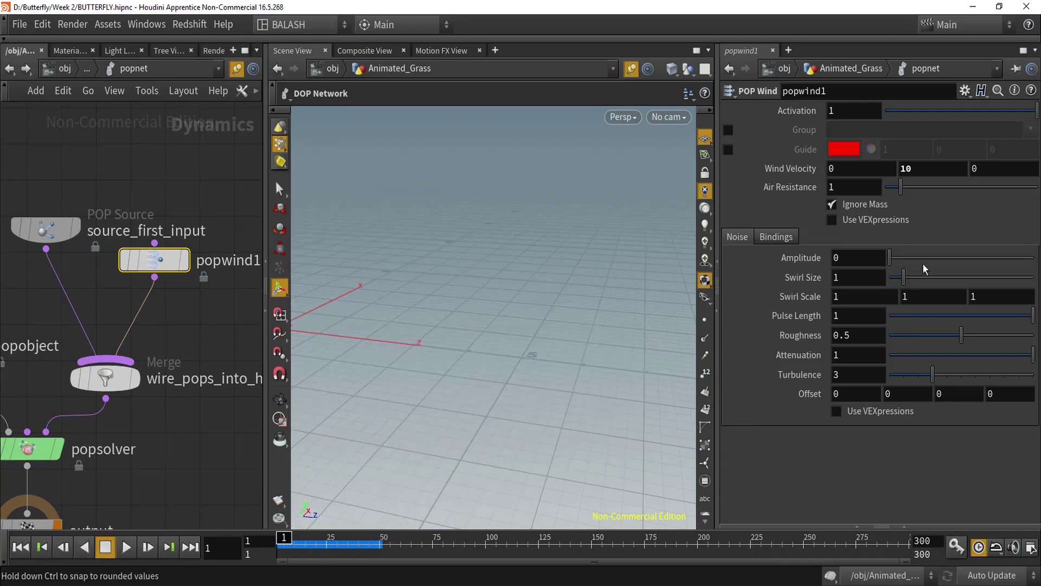
# - Set popwind1's noise amplitude to 1.6, and lower it to 1.35 while the simulation plays
pyautogui.moveTo(919, 261); pyautogui.dragTo(912, 261)
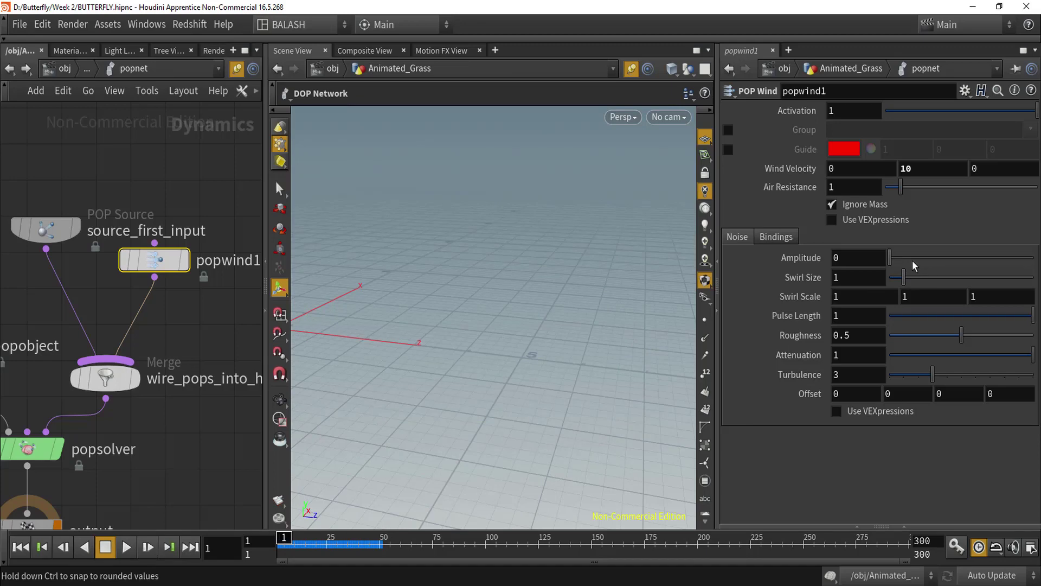
pyautogui.click(128, 549)
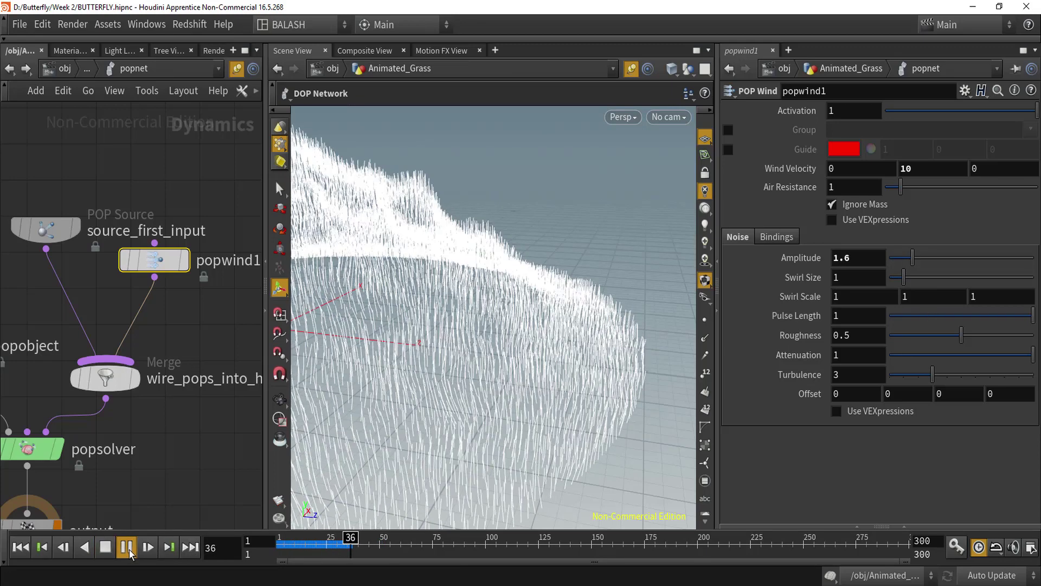
pyautogui.moveTo(909, 262)
pyautogui.mouseDown()
pyautogui.moveTo(876, 267)
pyautogui.moveTo(909, 262)
pyautogui.mouseUp()
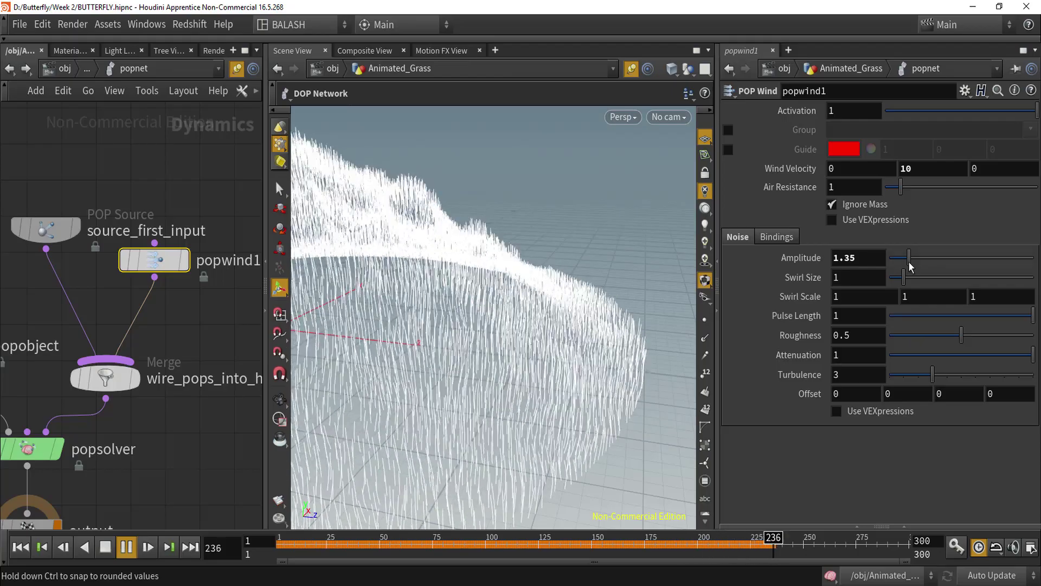
# - Raise popwind1's noise amplitude to 4.55 and swirl size to 2.5, and lower its turbulence to 1 during playback
pyautogui.keyDown('alt'); pyautogui.moveTo(593, 372); pyautogui.dragTo(659, 369, button='middle'); pyautogui.keyUp('alt')
pyautogui.keyDown('alt'); pyautogui.moveTo(660, 369); pyautogui.dragTo(552, 400); pyautogui.keyUp('alt')
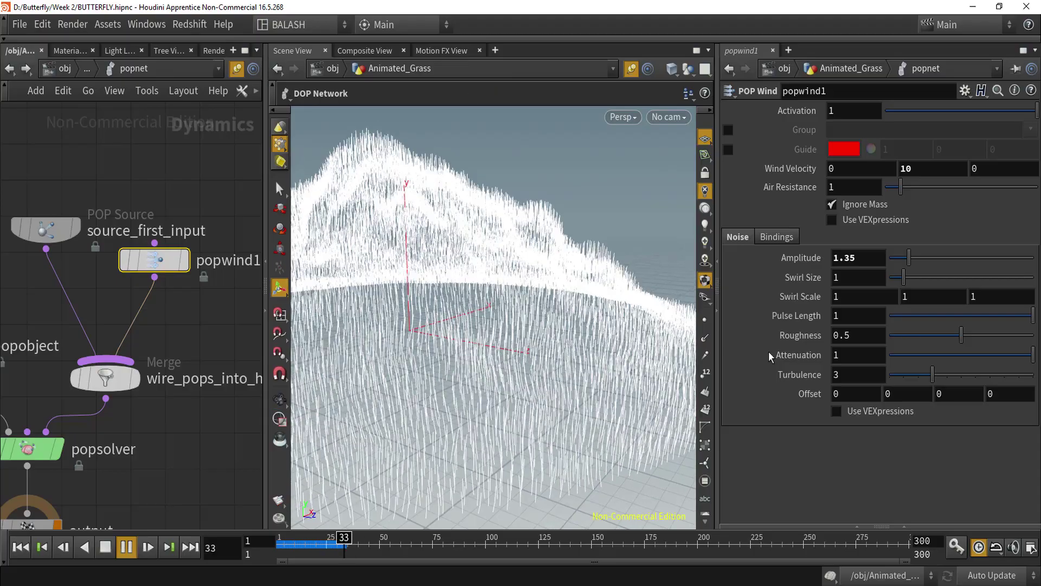
pyautogui.moveTo(904, 277); pyautogui.dragTo(955, 261)
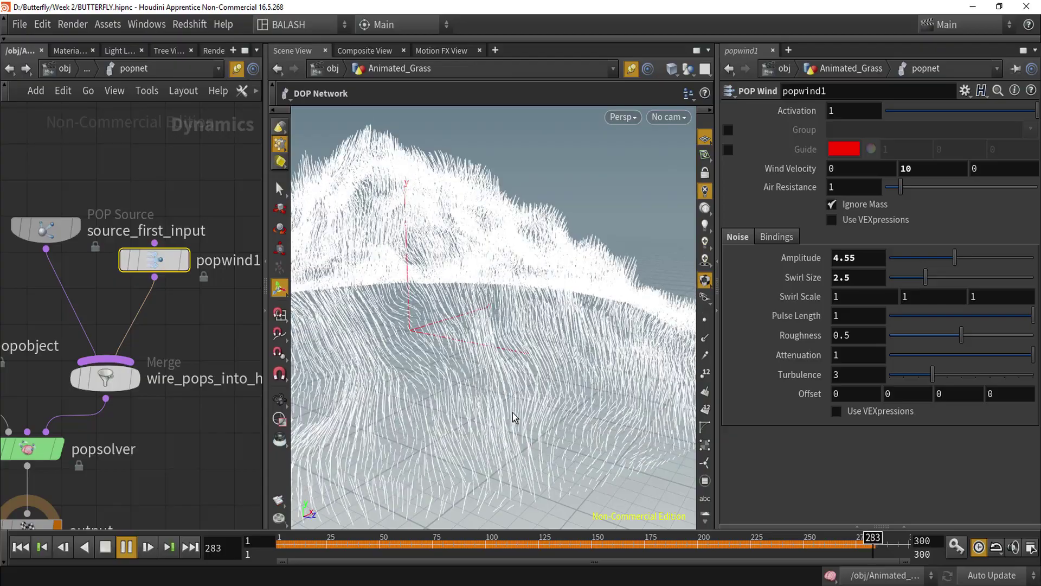
pyautogui.moveTo(914, 376); pyautogui.dragTo(898, 379)
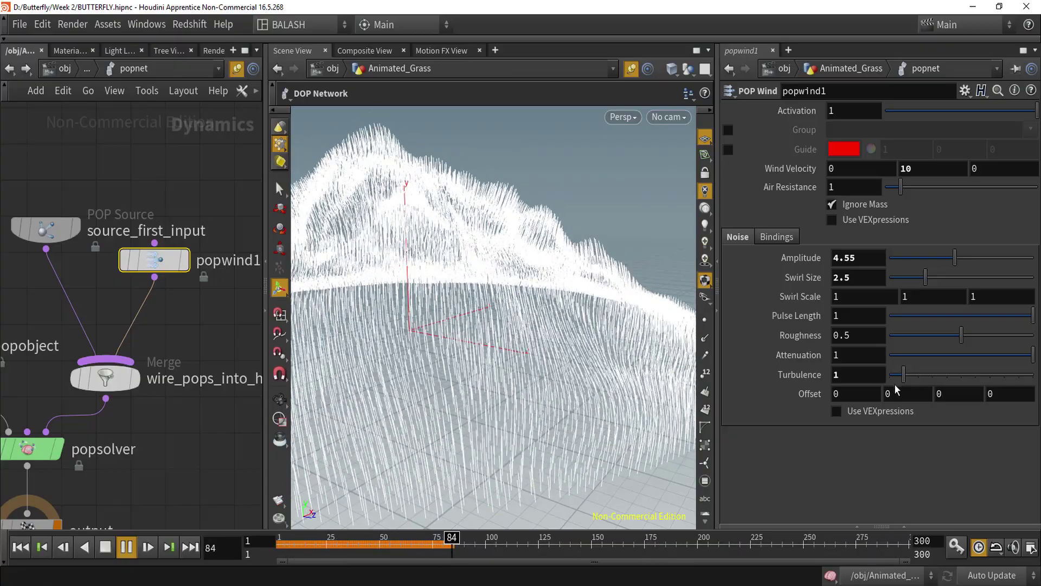
# - Set popwind1's noise amplitude to 8.85, roughness to 0 and swirl size to 2.46
pyautogui.moveTo(961, 260); pyautogui.dragTo(1017, 265)
pyautogui.moveTo(925, 277); pyautogui.dragTo(911, 282)
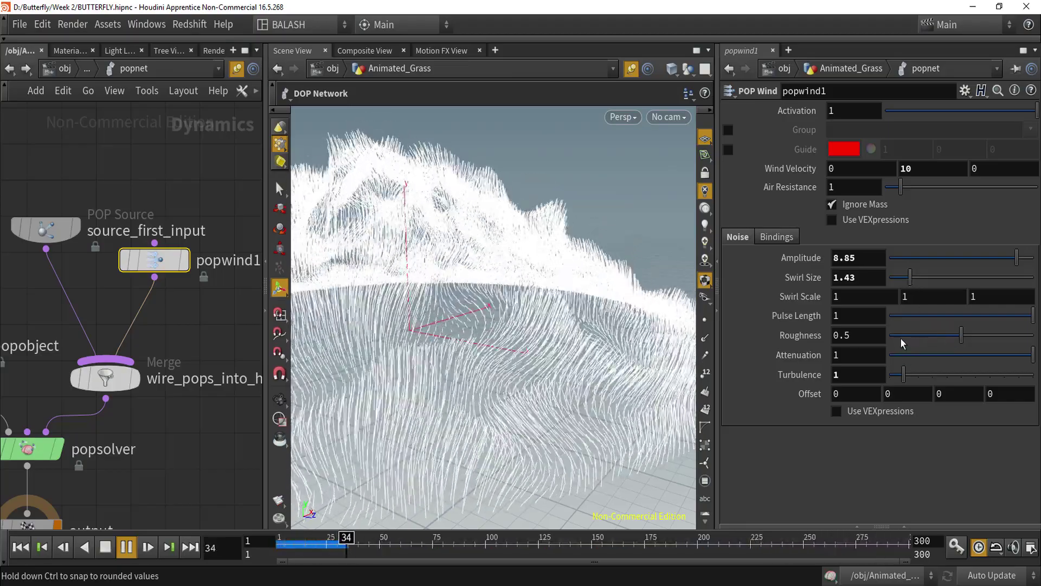
pyautogui.click(900, 336)
pyautogui.click(1007, 336)
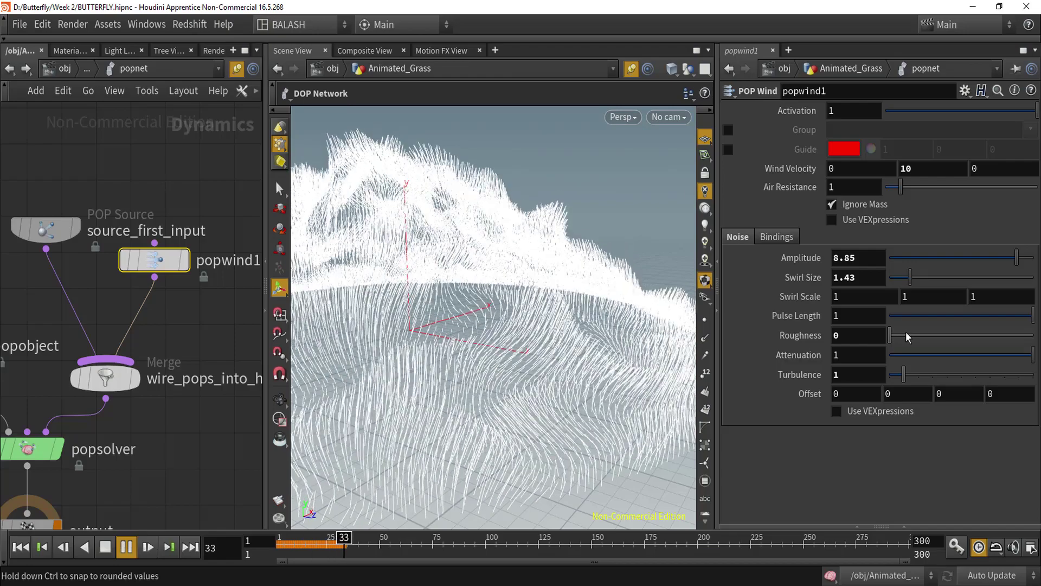
pyautogui.scroll(-4, 477, 351)
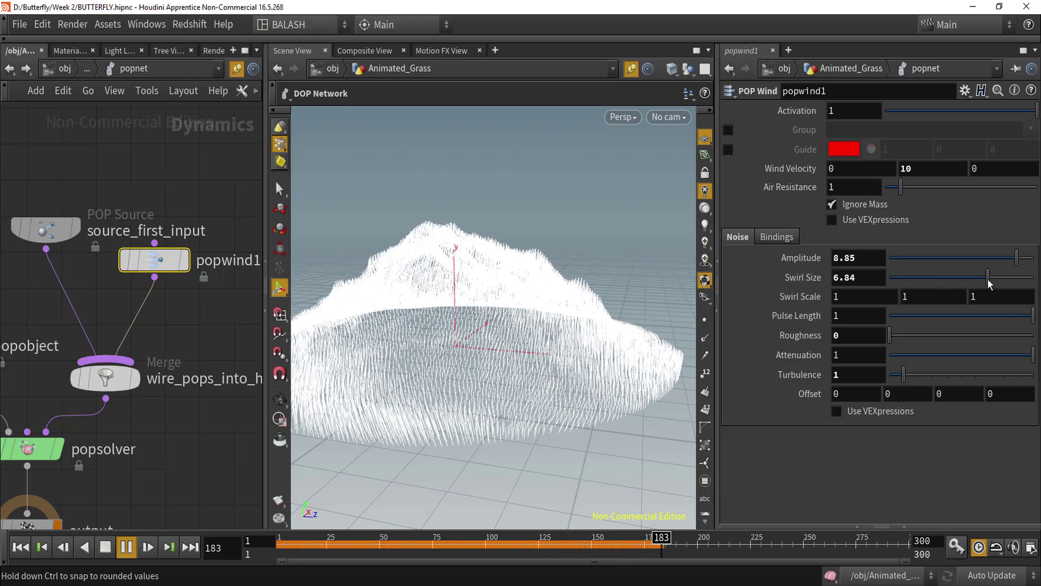
pyautogui.moveTo(988, 278); pyautogui.dragTo(926, 285)
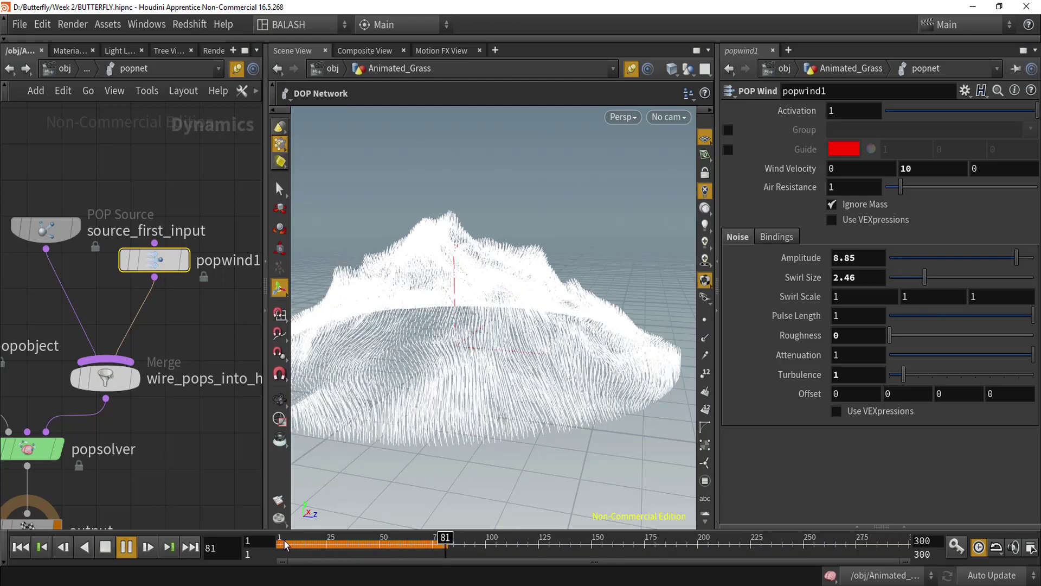
# - Return to the Animated_Grass network, display the merge1 node's output and select merge1
pyautogui.click(9, 68)
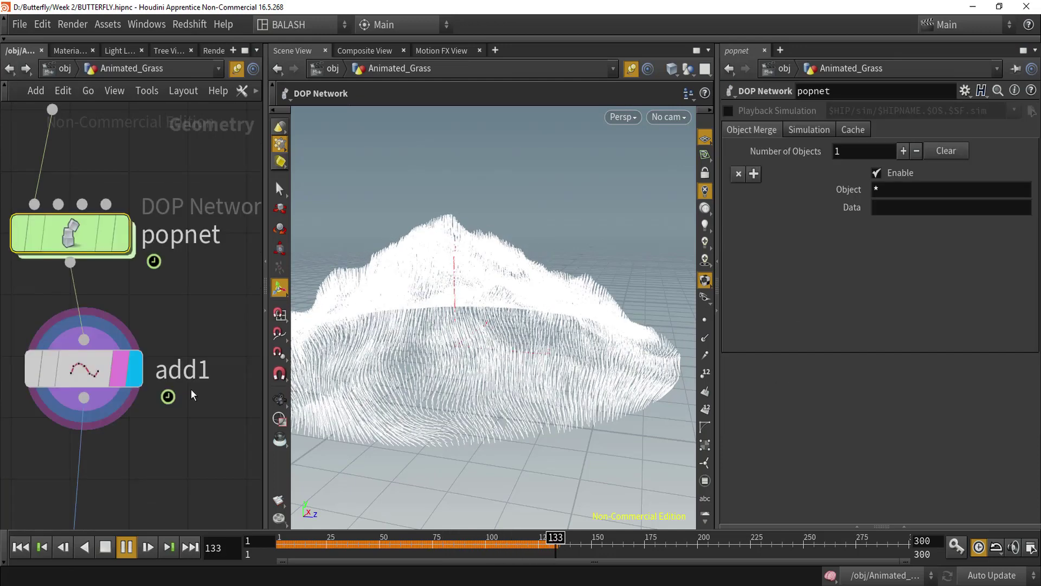
pyautogui.scroll(-3, 161, 428)
pyautogui.moveTo(161, 458); pyautogui.dragTo(146, 208, button='middle')
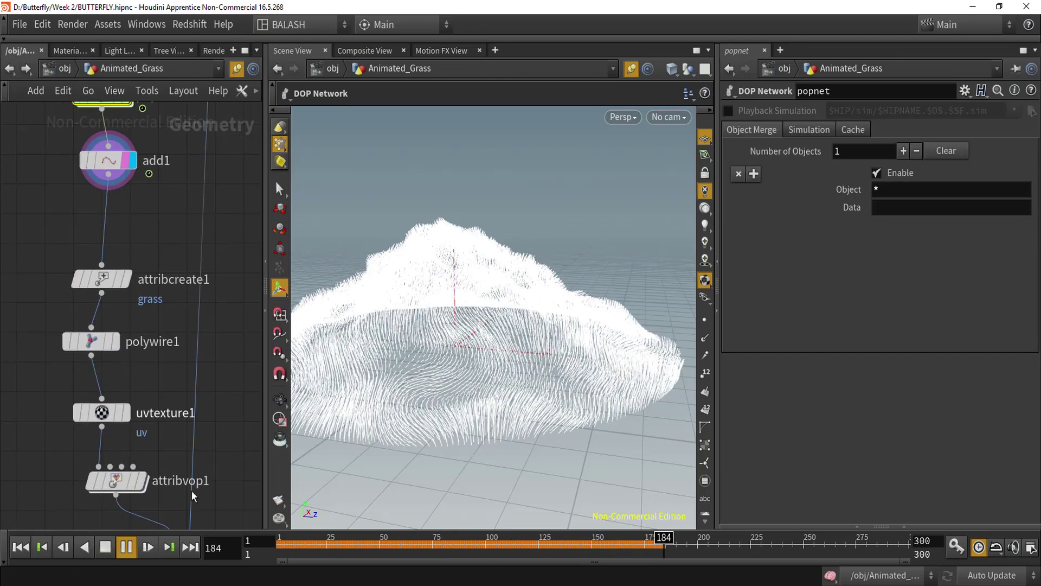
pyautogui.scroll(-2, 191, 492)
pyautogui.moveTo(213, 487); pyautogui.dragTo(167, 215, button='middle')
pyautogui.scroll(5, 162, 264)
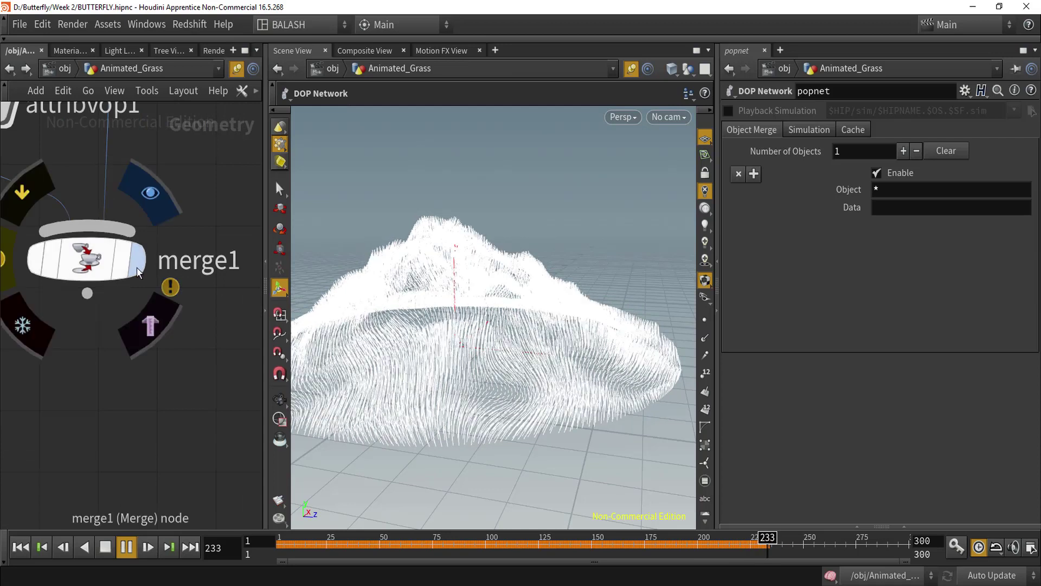
pyautogui.click(136, 260)
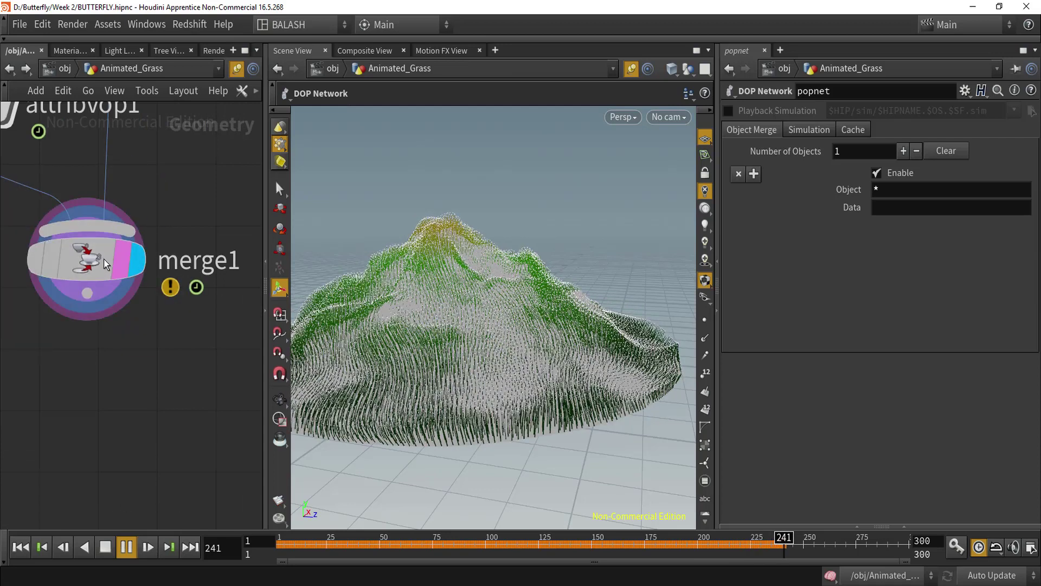
pyautogui.click(105, 262)
# - Play the merged grass and hill from frame 1, stop at frame 32 and inspect the blades up close
pyautogui.click(291, 542)
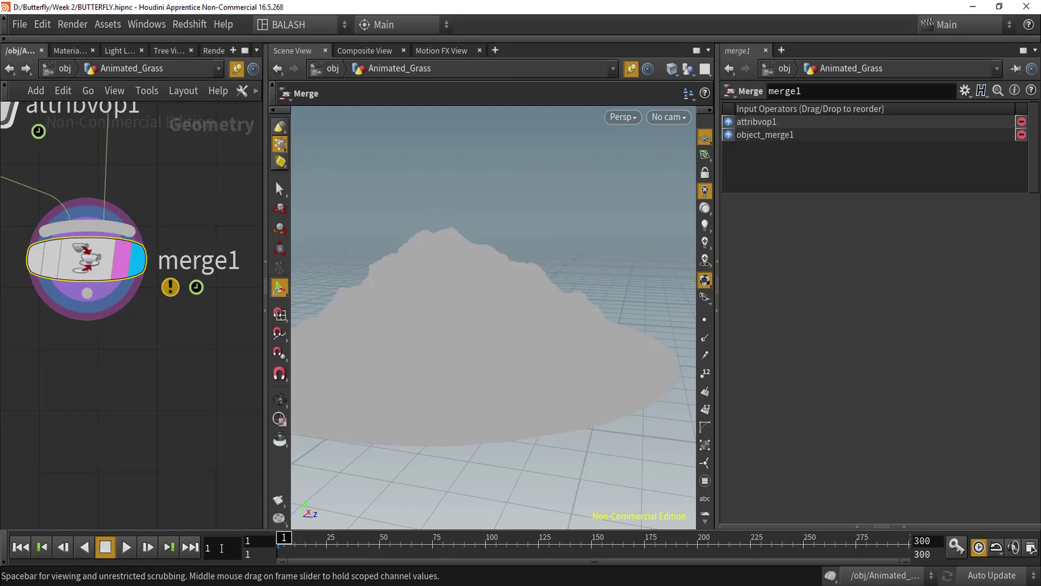
pyautogui.click(128, 547)
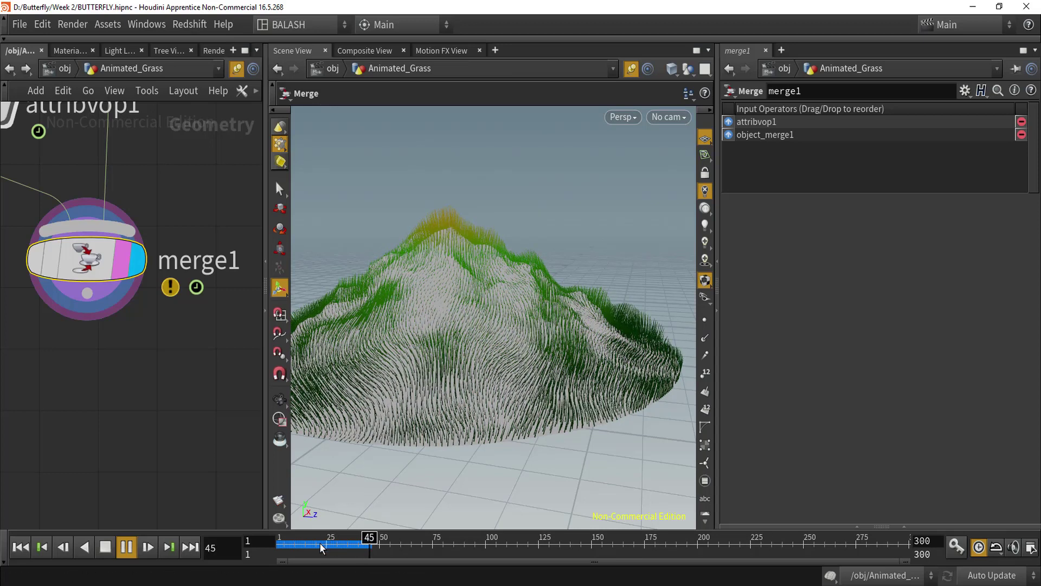
pyautogui.moveTo(316, 542); pyautogui.dragTo(284, 542)
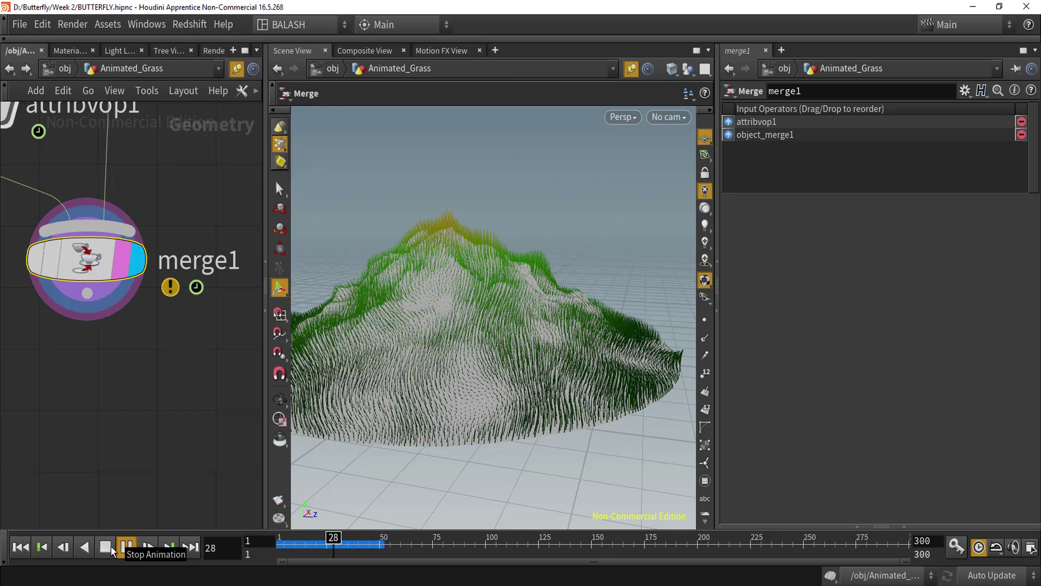
pyautogui.click(106, 547)
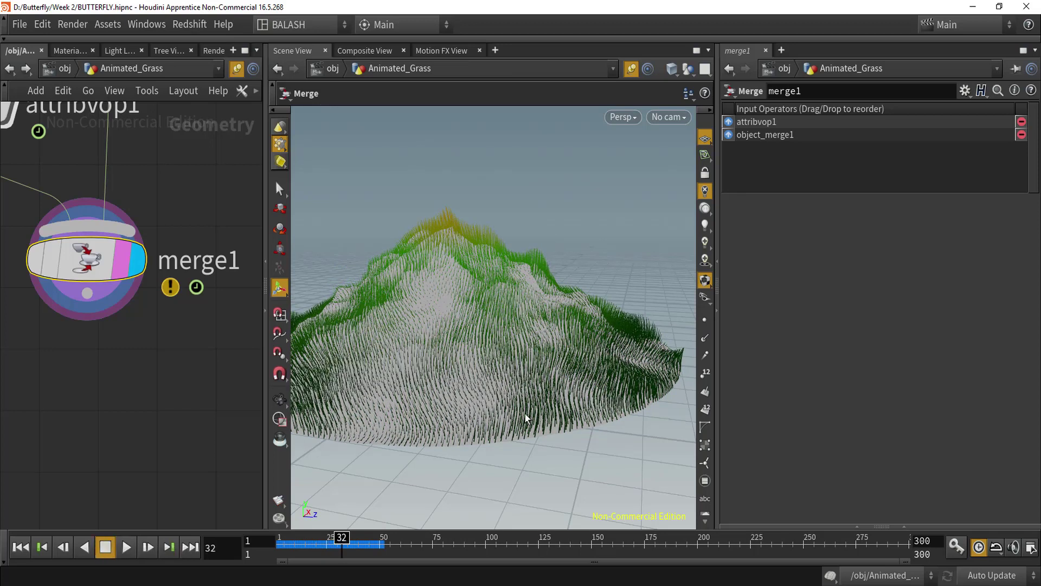
pyautogui.keyDown('alt'); pyautogui.moveTo(525, 418); pyautogui.dragTo(468, 415); pyautogui.keyUp('alt')
pyautogui.keyDown('alt'); pyautogui.moveTo(559, 403); pyautogui.dragTo(454, 396, button='middle'); pyautogui.keyUp('alt')
pyautogui.scroll(3, 473, 389)
pyautogui.moveTo(490, 405); pyautogui.dragTo(394, 461)
# - Open popnet, replay the merged grass from frame 1 and stop at frame 7 to view it from the side
pyautogui.scroll(-5, 194, 354)
pyautogui.moveTo(130, 249); pyautogui.dragTo(168, 386, button='middle')
pyautogui.scroll(5, 129, 331)
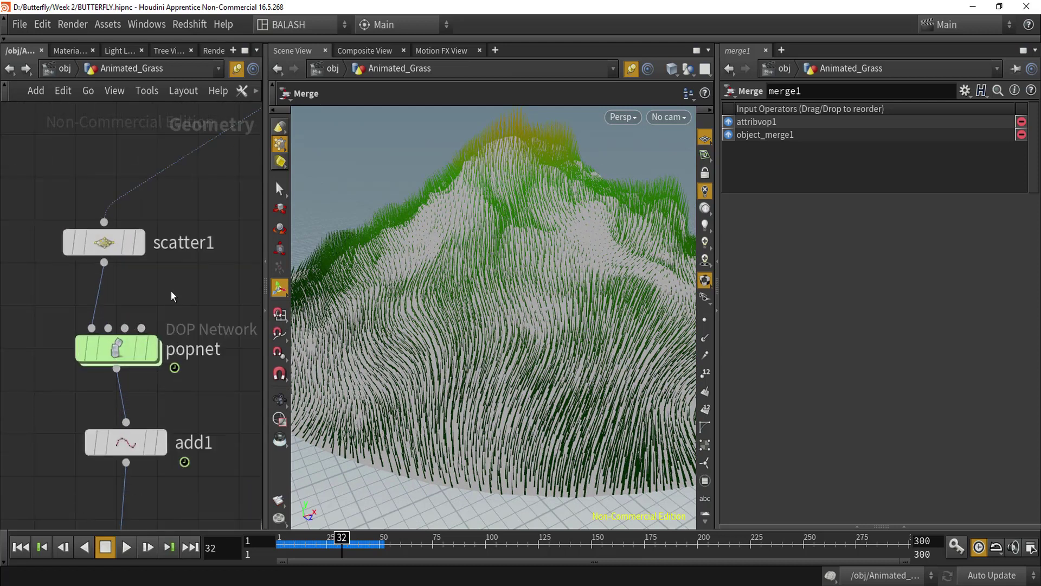
pyautogui.doubleClick(128, 352)
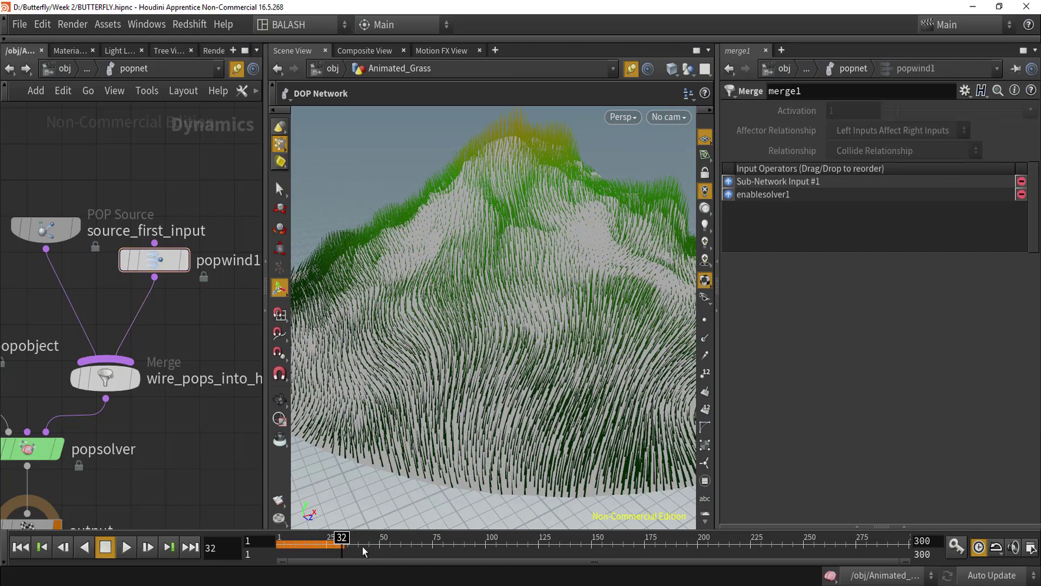
pyautogui.click(272, 552)
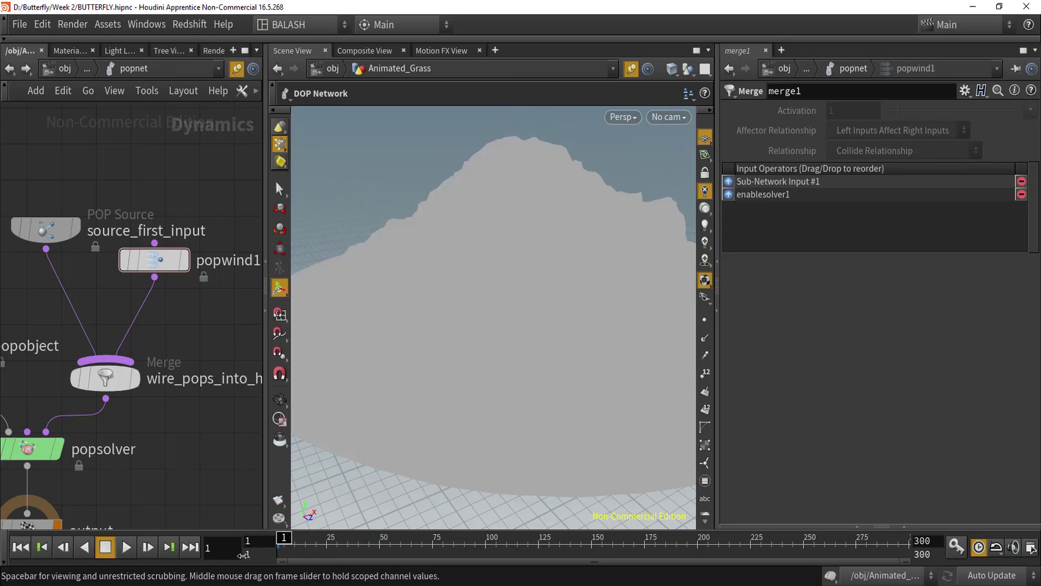
pyautogui.click(128, 549)
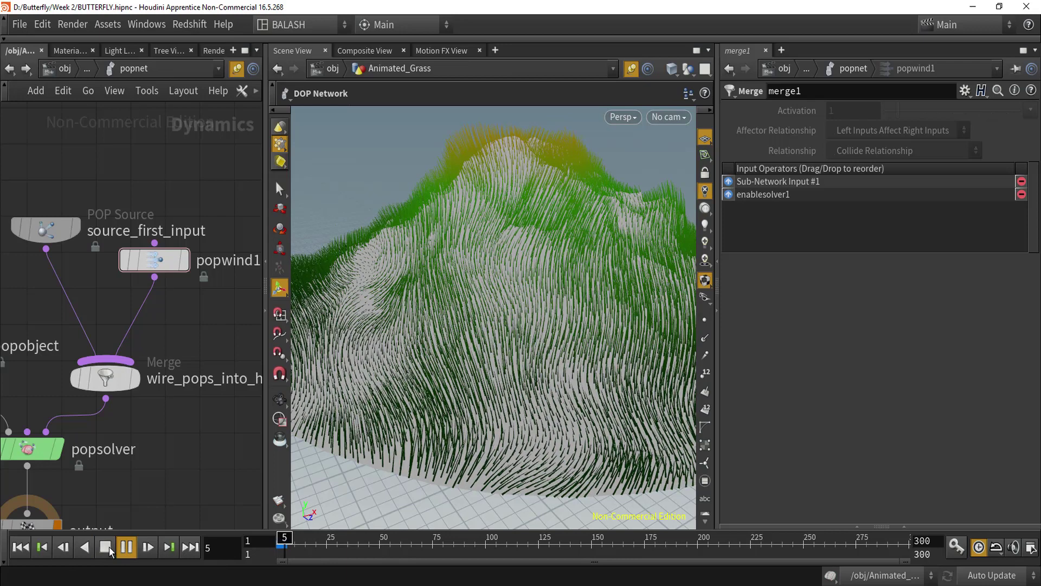
pyautogui.click(109, 550)
pyautogui.keyDown('alt'); pyautogui.moveTo(428, 449); pyautogui.dragTo(462, 425); pyautogui.keyUp('alt')
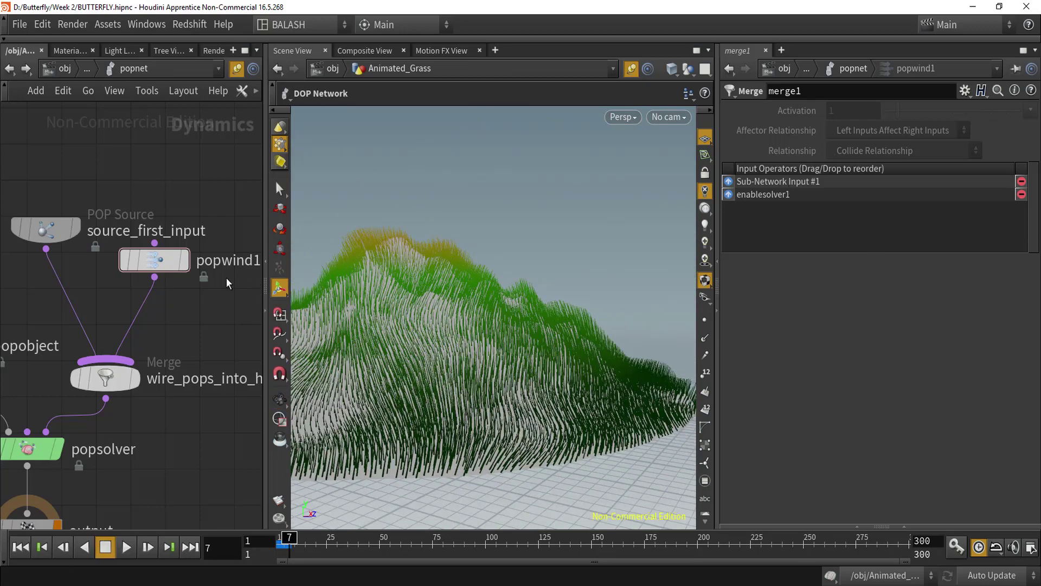
# - Set popwind1's Y wind velocity to 12 and return to the Animated_Grass network
pyautogui.click(160, 269)
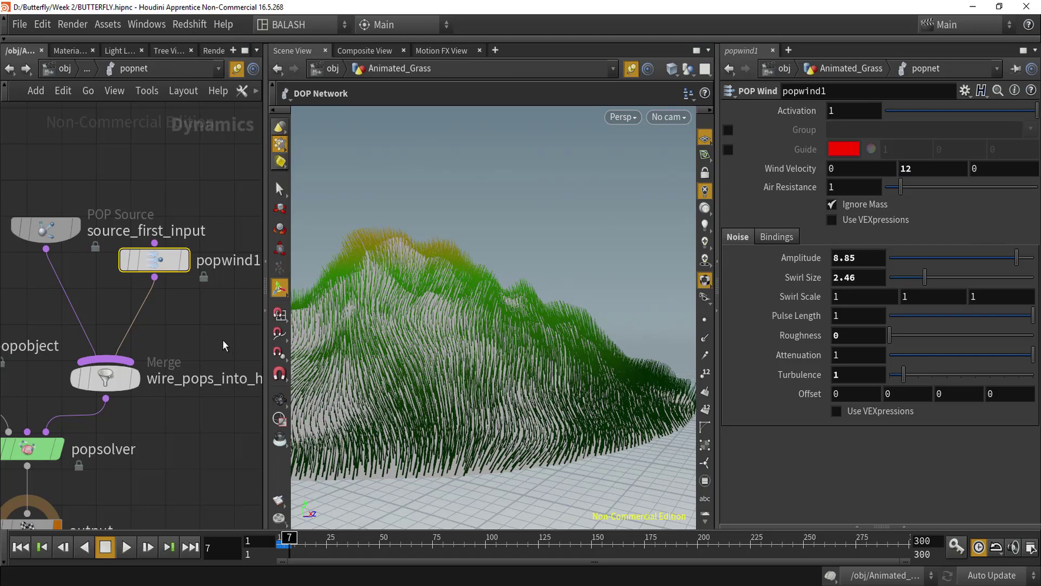
pyautogui.click(9, 69)
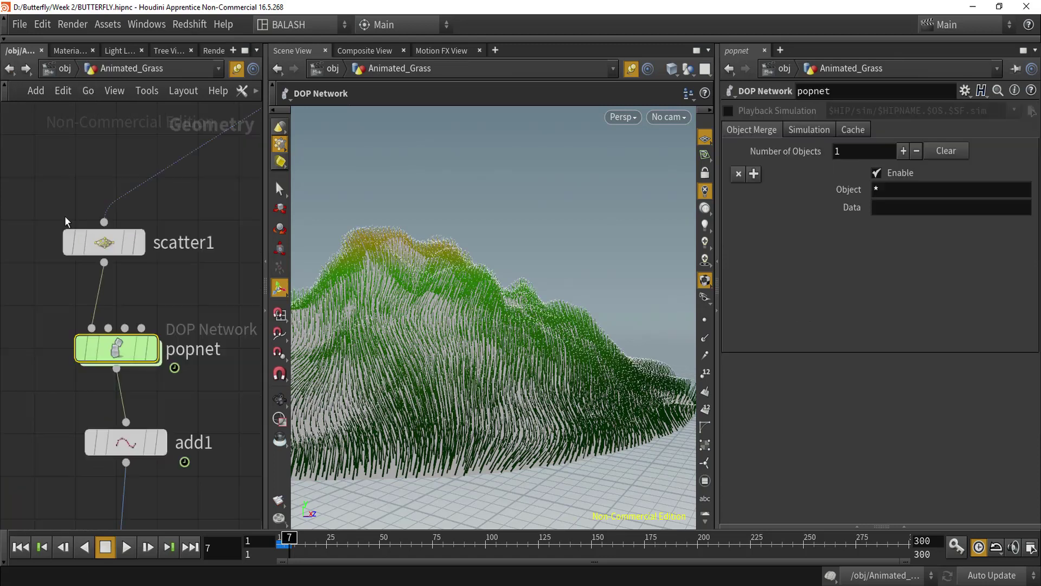
# - Set scatter1's Force Total Count to 20660 and replay the denser grass from the start, stopping at frame 17
pyautogui.click(89, 278)
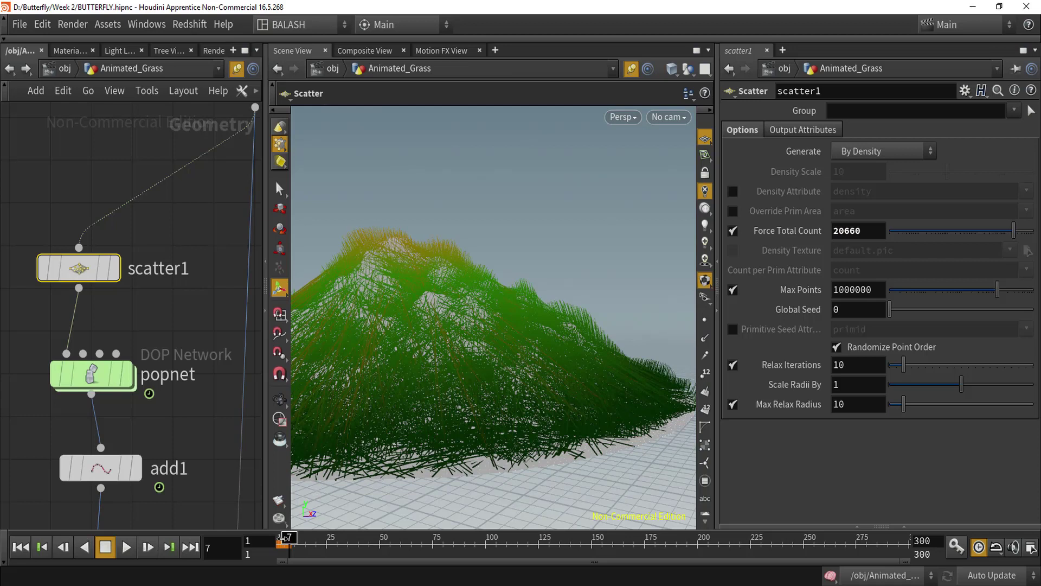
pyautogui.moveTo(262, 538); pyautogui.dragTo(255, 539)
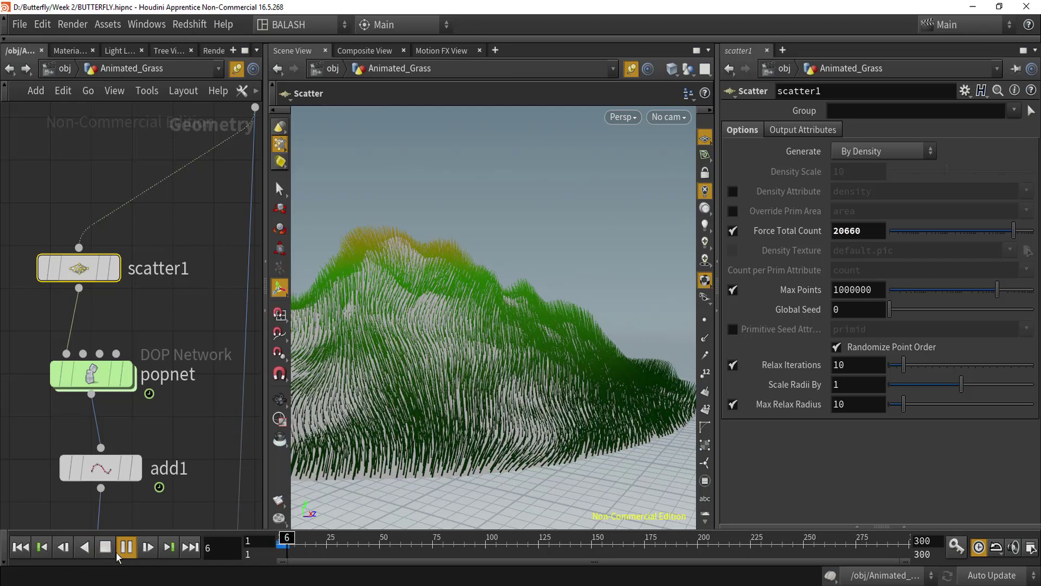
pyautogui.keyDown('alt'); pyautogui.moveTo(421, 426); pyautogui.dragTo(457, 409); pyautogui.keyUp('alt')
pyautogui.scroll(4, 457, 409)
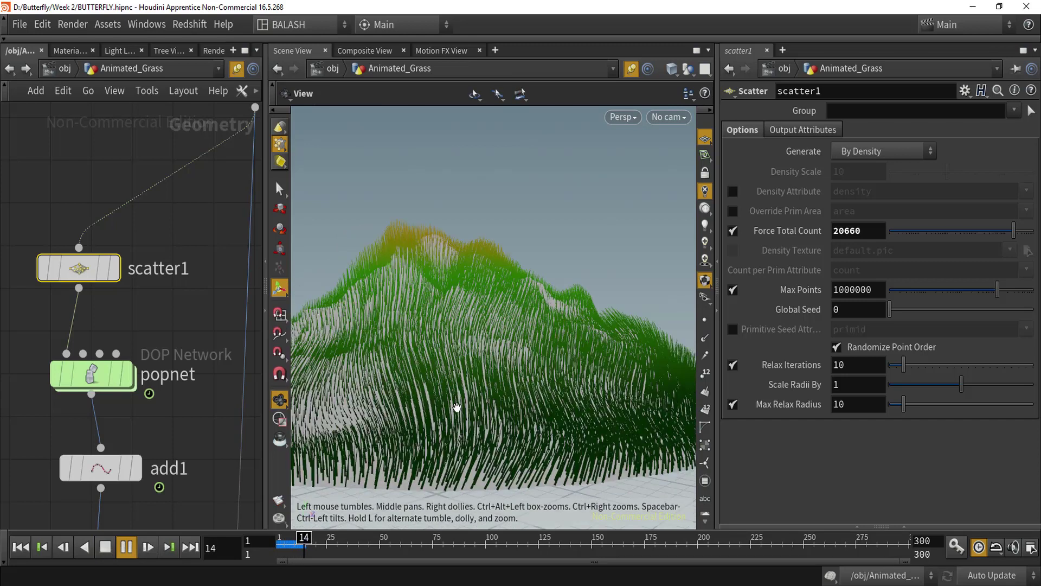
pyautogui.keyDown('alt'); pyautogui.moveTo(461, 407); pyautogui.dragTo(478, 425, button='middle'); pyautogui.keyUp('alt')
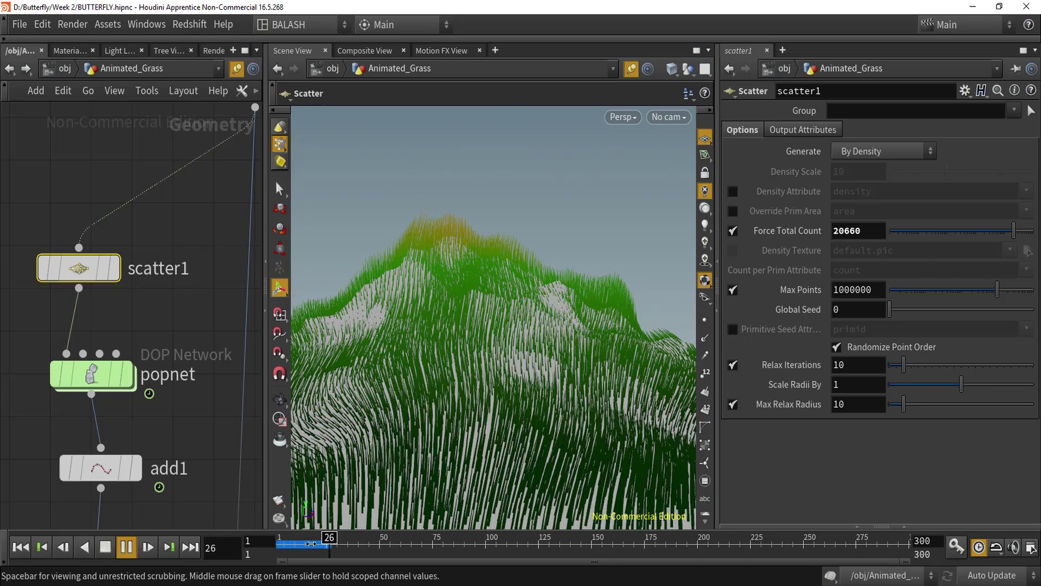
pyautogui.moveTo(313, 545); pyautogui.dragTo(317, 542)
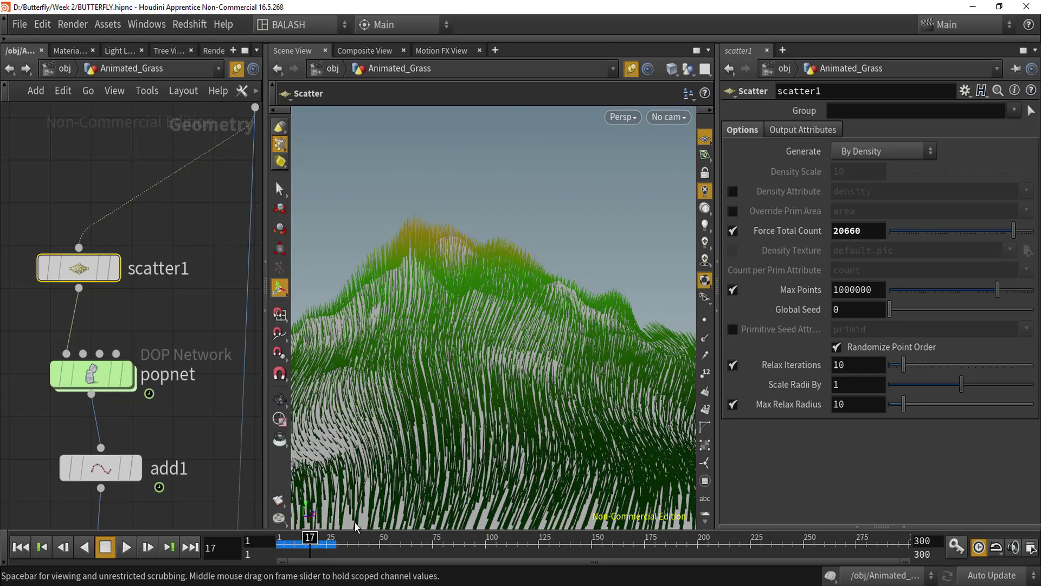
# - Select the attribcreate1 node that defines the grass attribute, above polywire1, to show its parameters
pyautogui.scroll(-3, 112, 311)
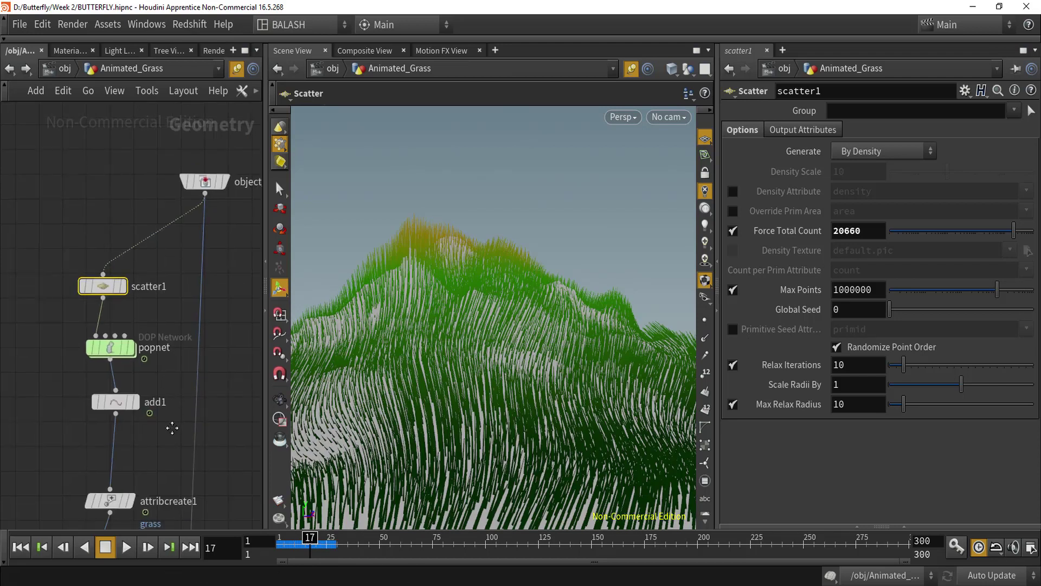
pyautogui.moveTo(169, 494); pyautogui.dragTo(157, 262, button='middle')
pyautogui.scroll(4, 125, 300)
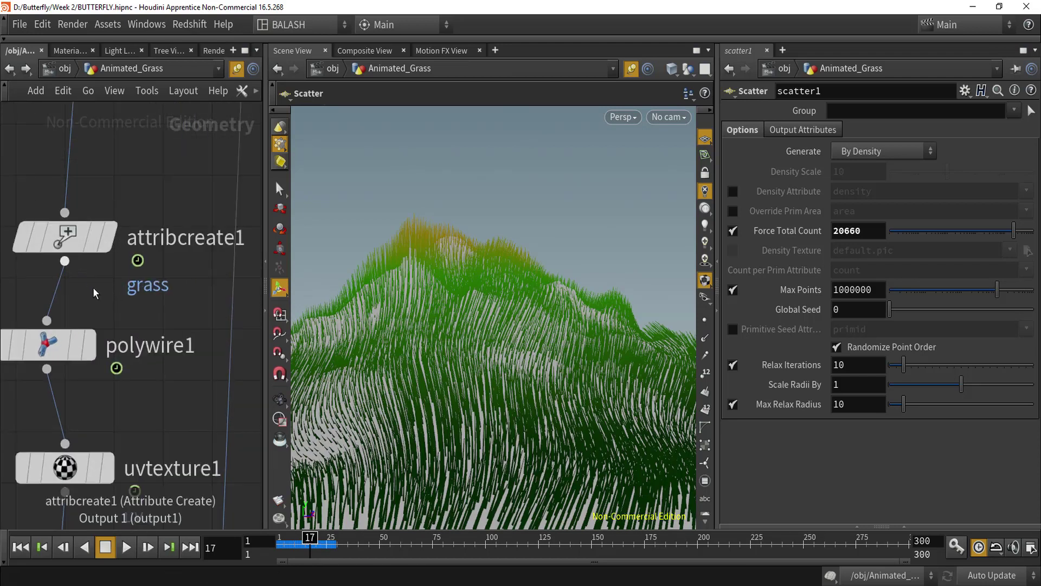
pyautogui.moveTo(129, 404)
pyautogui.mouseDown(button='middle')
pyautogui.moveTo(165, 340)
pyautogui.moveTo(153, 308)
pyautogui.moveTo(147, 378)
pyautogui.mouseUp(button='middle')
pyautogui.moveTo(128, 316); pyautogui.dragTo(109, 364, button='middle')
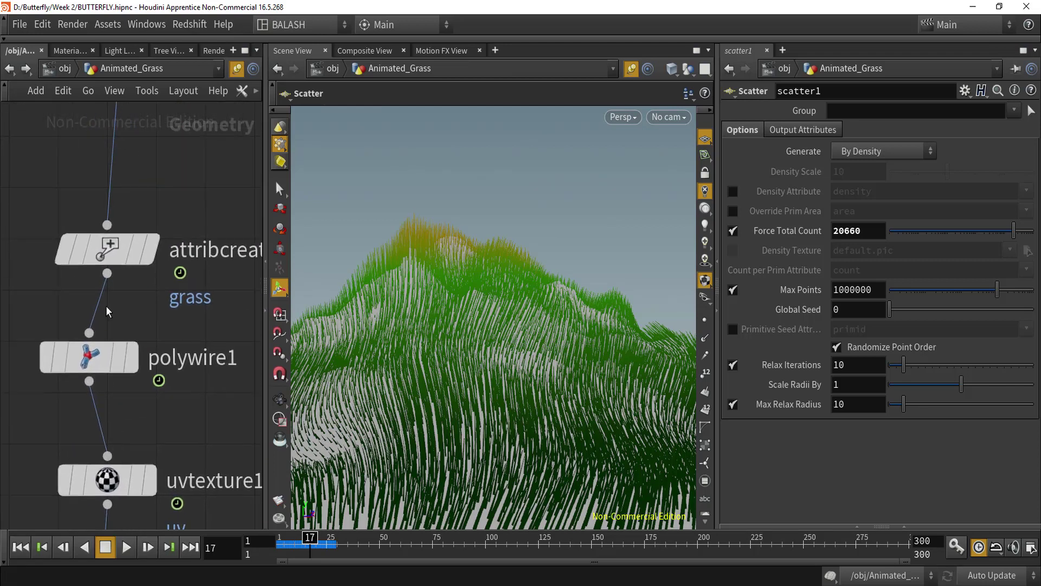
pyautogui.moveTo(170, 310); pyautogui.dragTo(115, 347, button='middle')
pyautogui.click(51, 284)
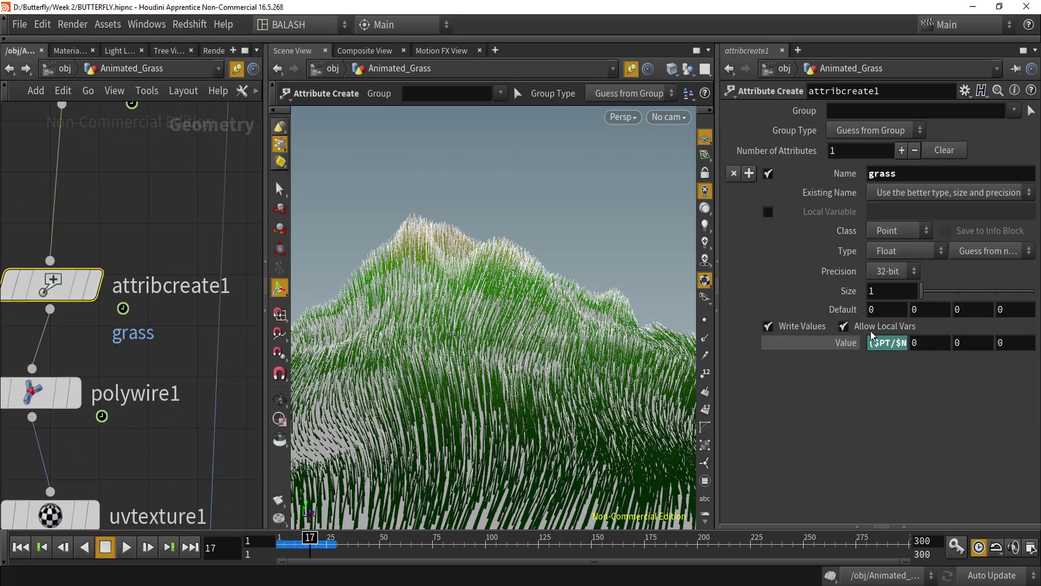
# - Change the grass attribute's value expression to ($PT/$NPT)*.02 in the expression editor and view the resulting blades
pyautogui.click(900, 344)
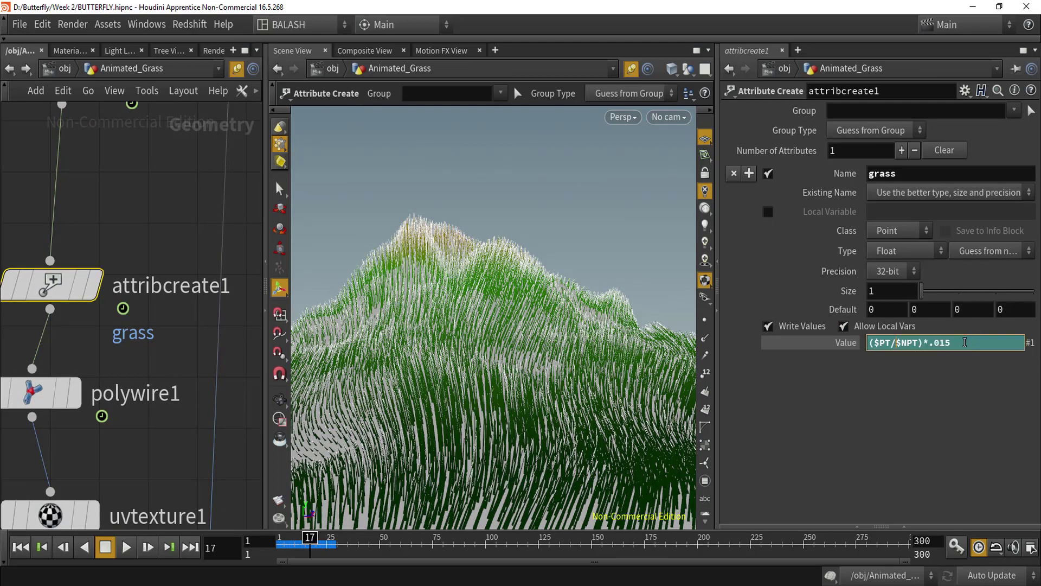
pyautogui.rightClick(965, 342)
pyautogui.moveTo(771, 304)
pyautogui.click(657, 327)
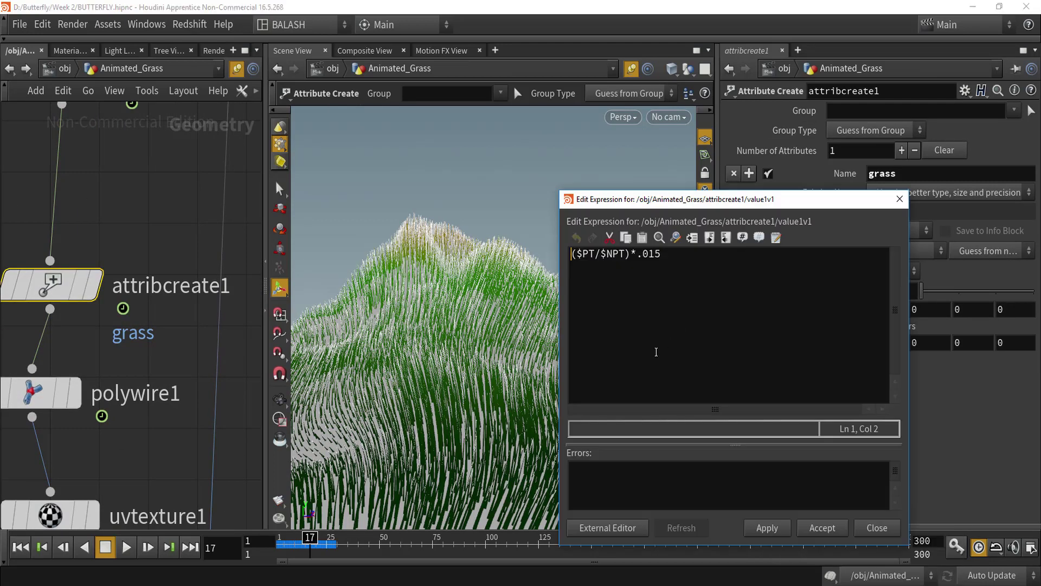
pyautogui.click(656, 265)
pyautogui.moveTo(652, 268); pyautogui.dragTo(650, 269)
pyautogui.write('2')
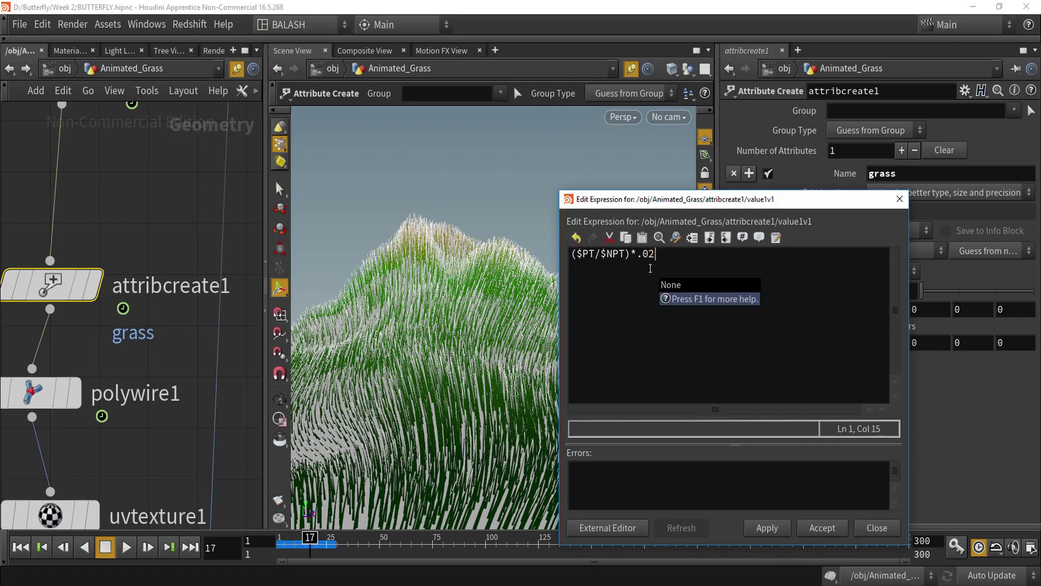
pyautogui.click(760, 529)
pyautogui.click(820, 529)
pyautogui.press('Escape')
pyautogui.moveTo(557, 466); pyautogui.dragTo(491, 435)
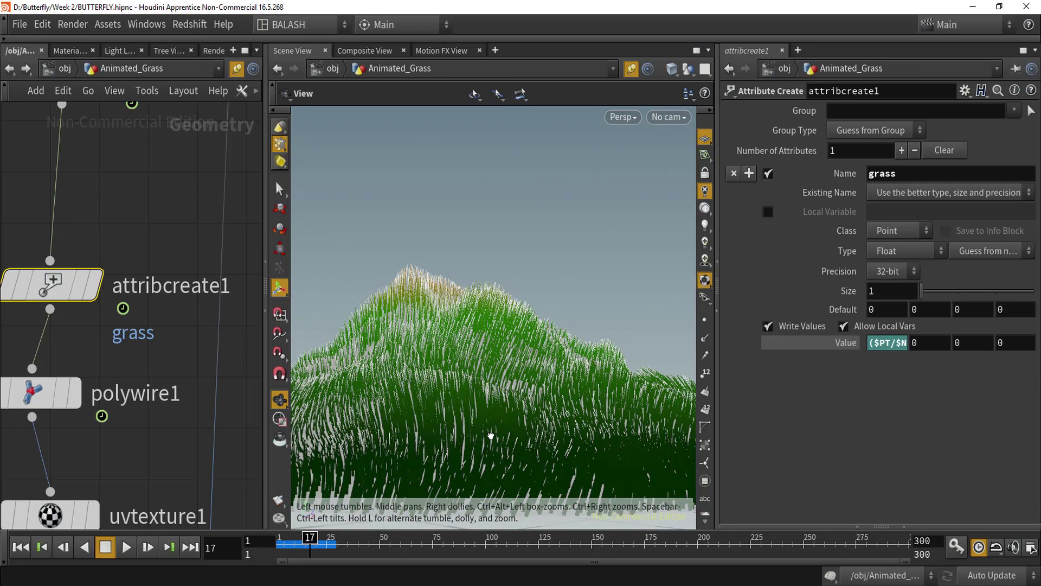
# - Switch the viewport to object selection and select Animated_Grass as a whole object at scene level
pyautogui.press('Return')
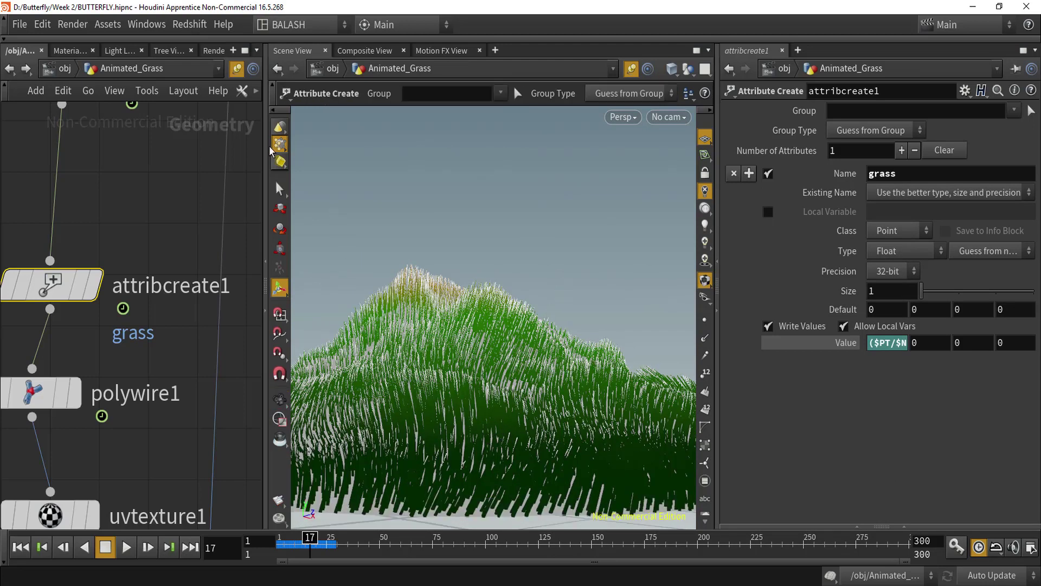
pyautogui.click(280, 128)
pyautogui.click(361, 180)
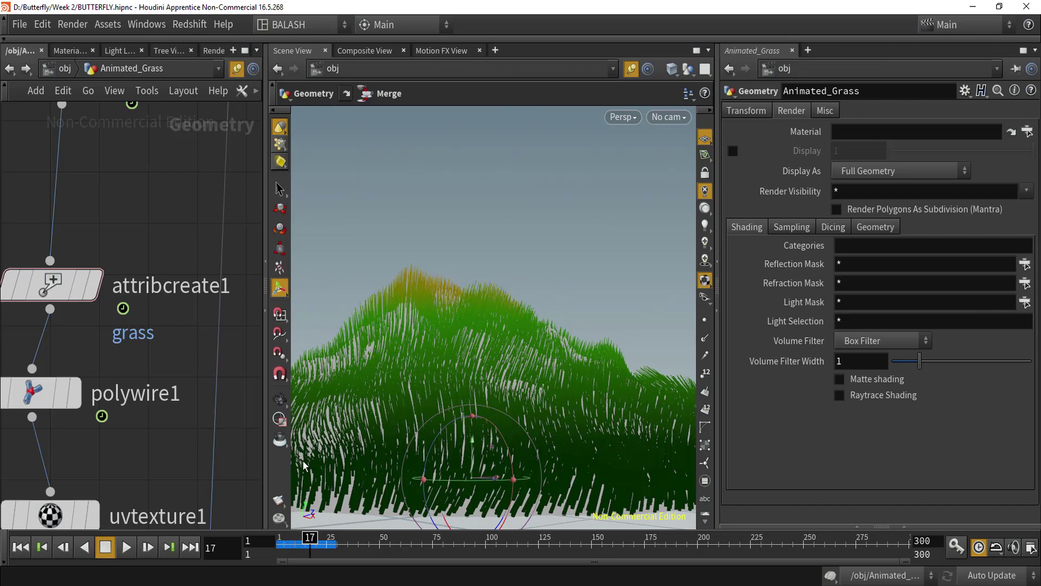
pyautogui.press('Escape')
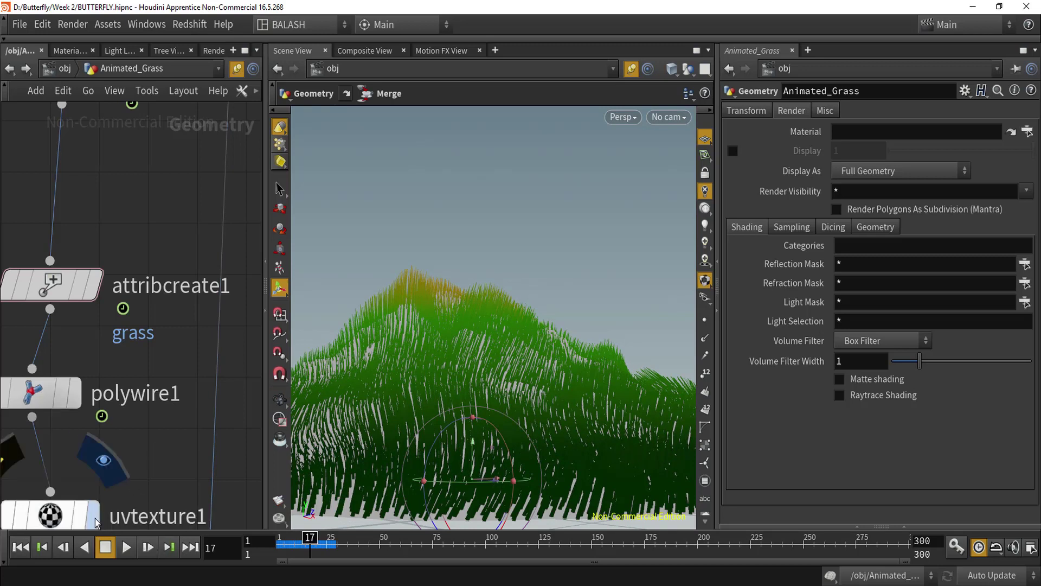
# - Play the grass animation onward from frame 17 and stop it at frame 58
pyautogui.scroll(-3, 146, 444)
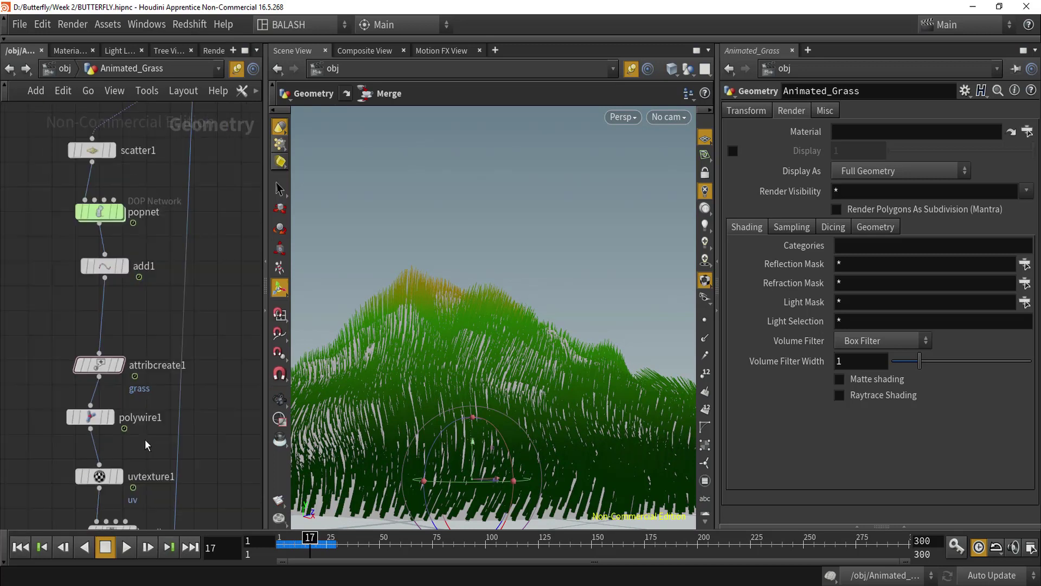
pyautogui.click(126, 547)
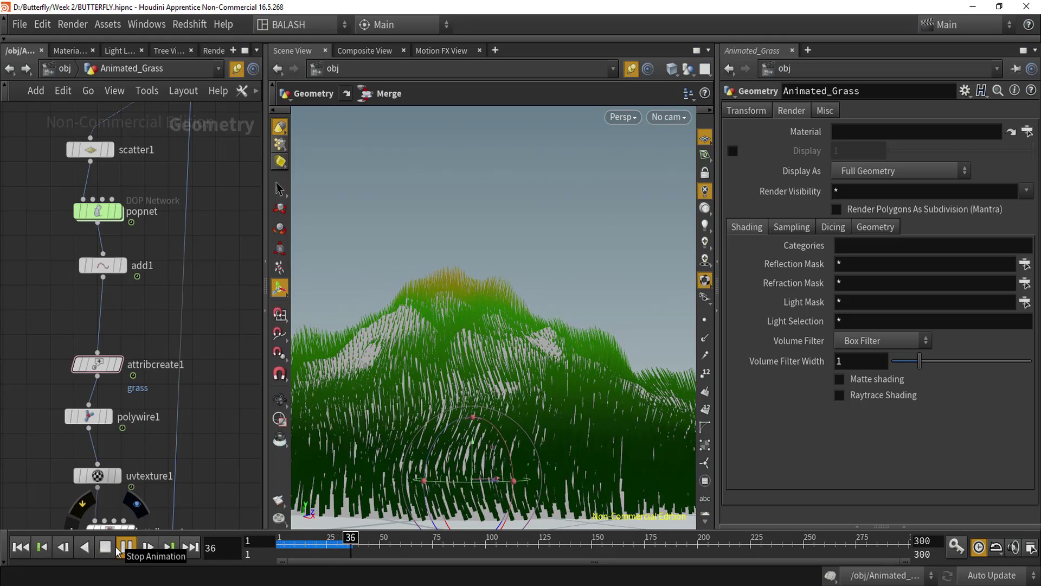
pyautogui.press('Escape')
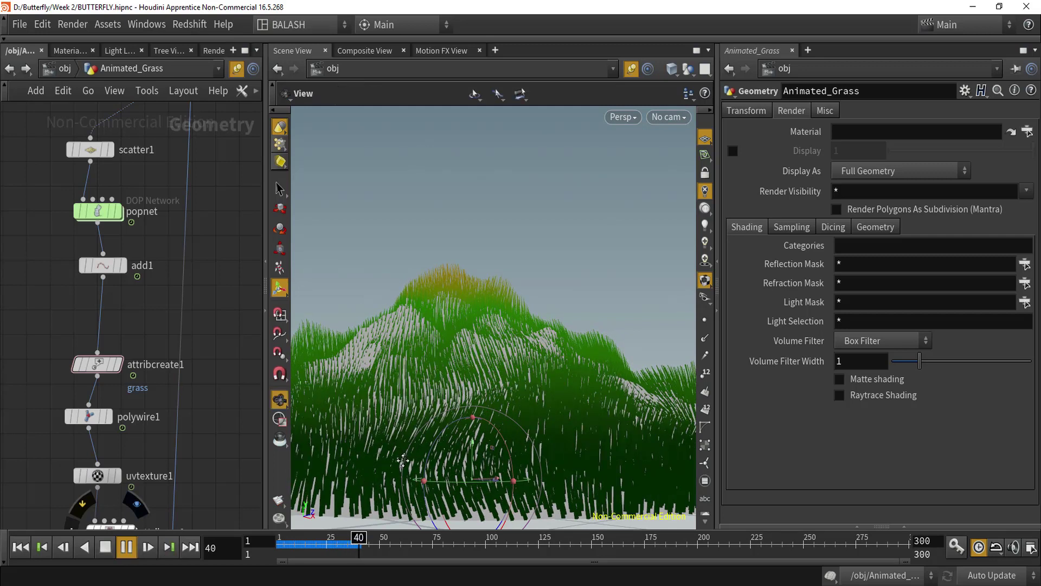
pyautogui.press('Return')
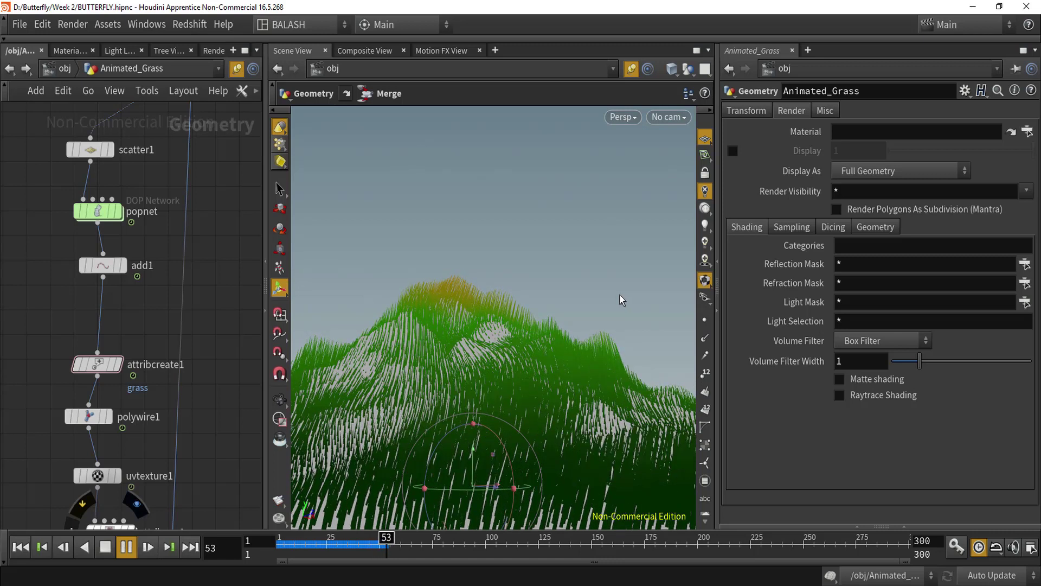
pyautogui.click(105, 547)
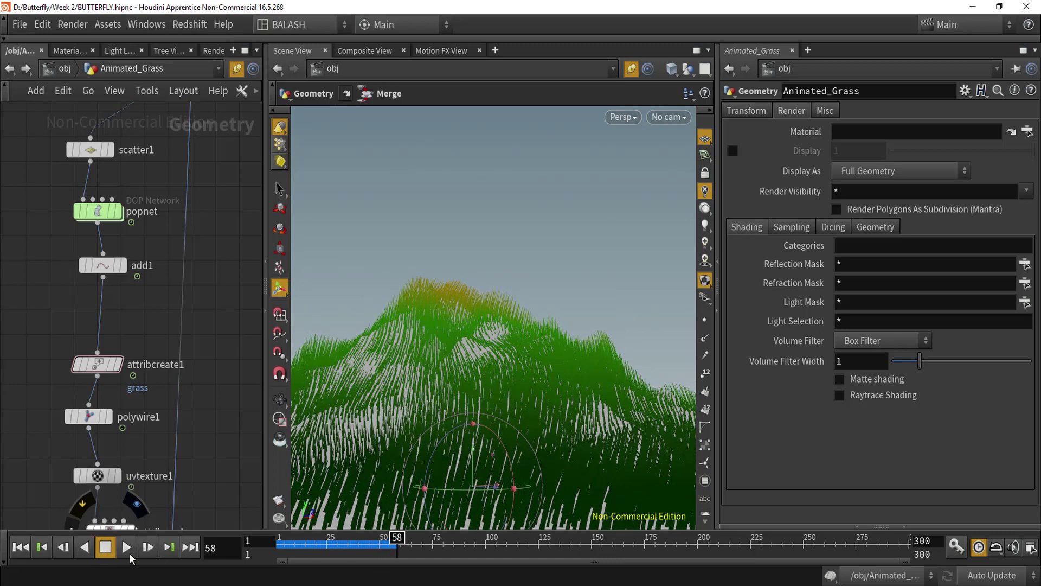
# - Set the Force Total Count of scatter1 to 25660 to make the grass denser
pyautogui.scroll(-3, 126, 214)
pyautogui.scroll(4, 117, 162)
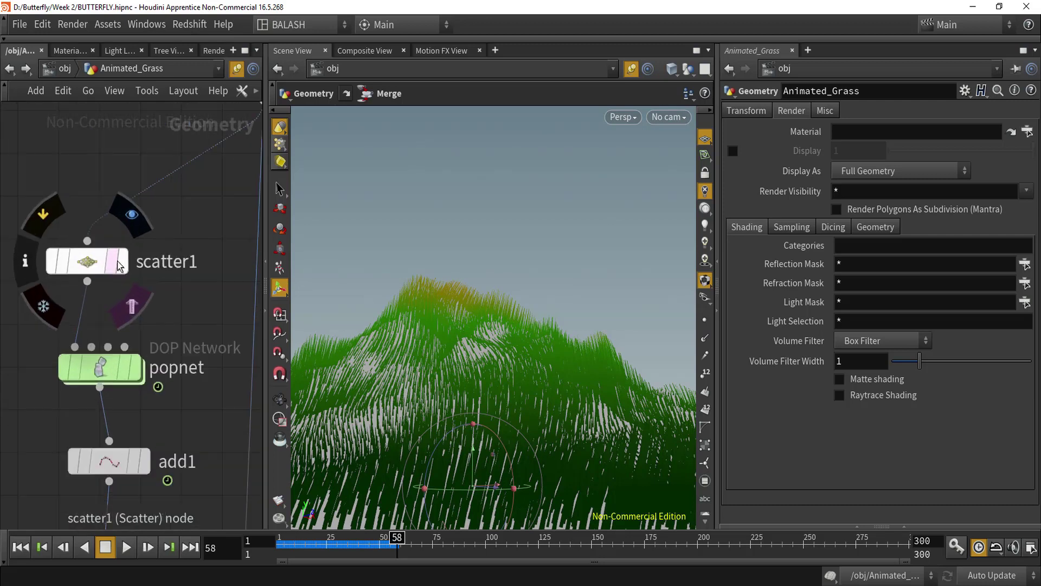
pyautogui.click(86, 262)
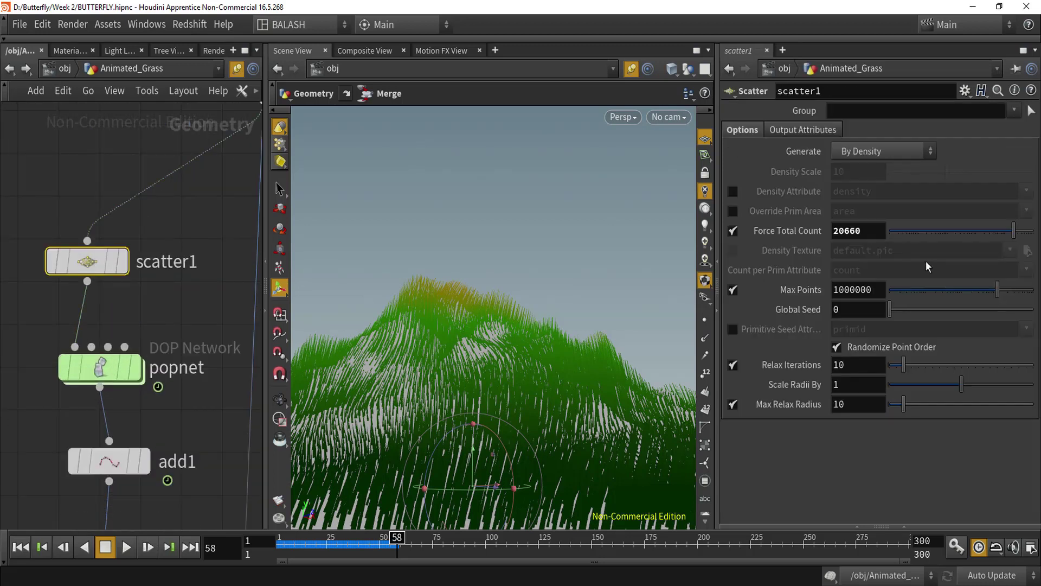
pyautogui.click(845, 234)
pyautogui.press('Tab')
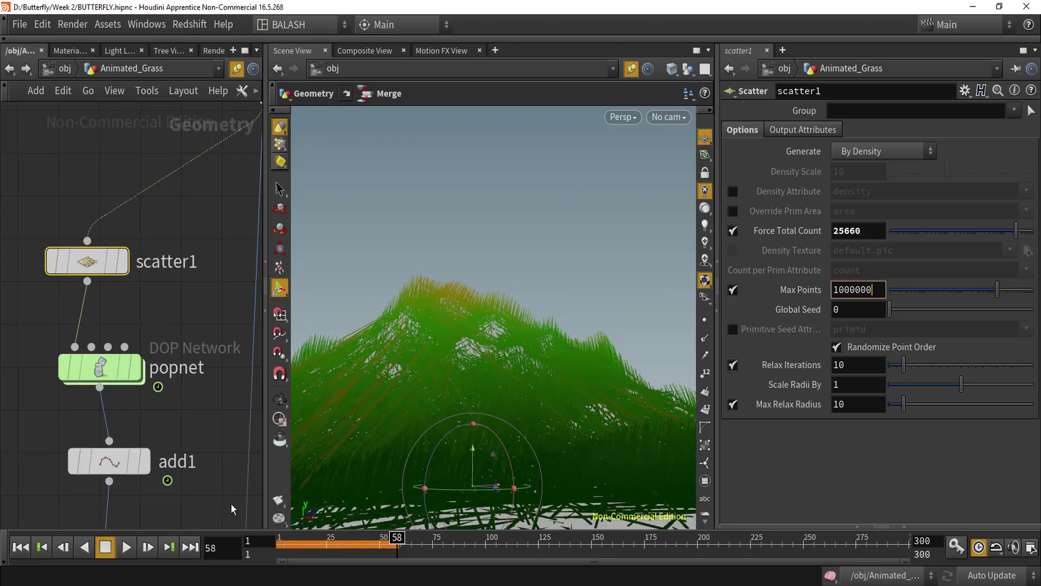
# - Replay the denser grass simulation from frame 1, scrub back to frame 38 and view the whole hill
pyautogui.moveTo(314, 541); pyautogui.dragTo(258, 548)
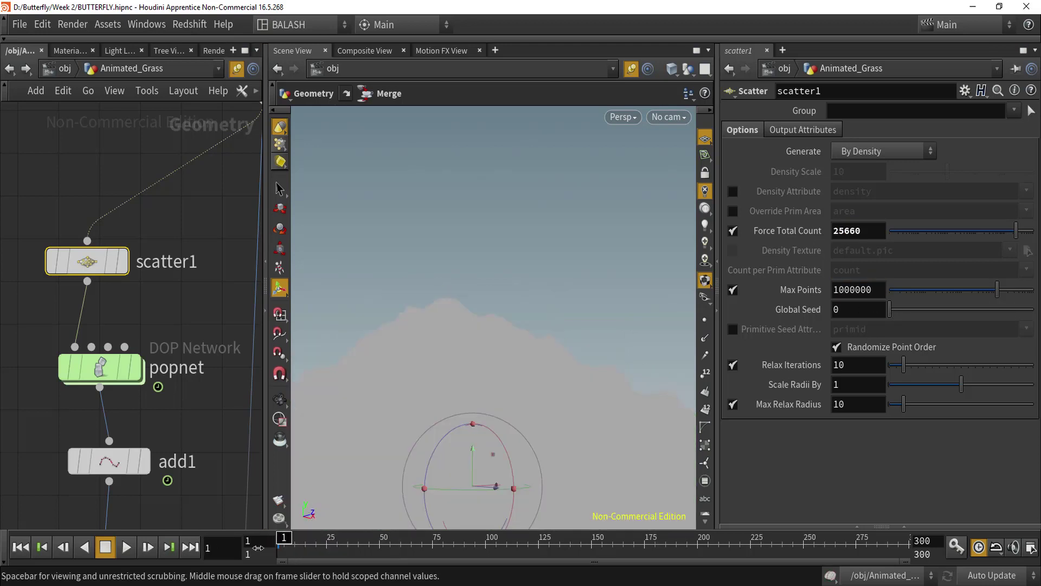
pyautogui.click(126, 548)
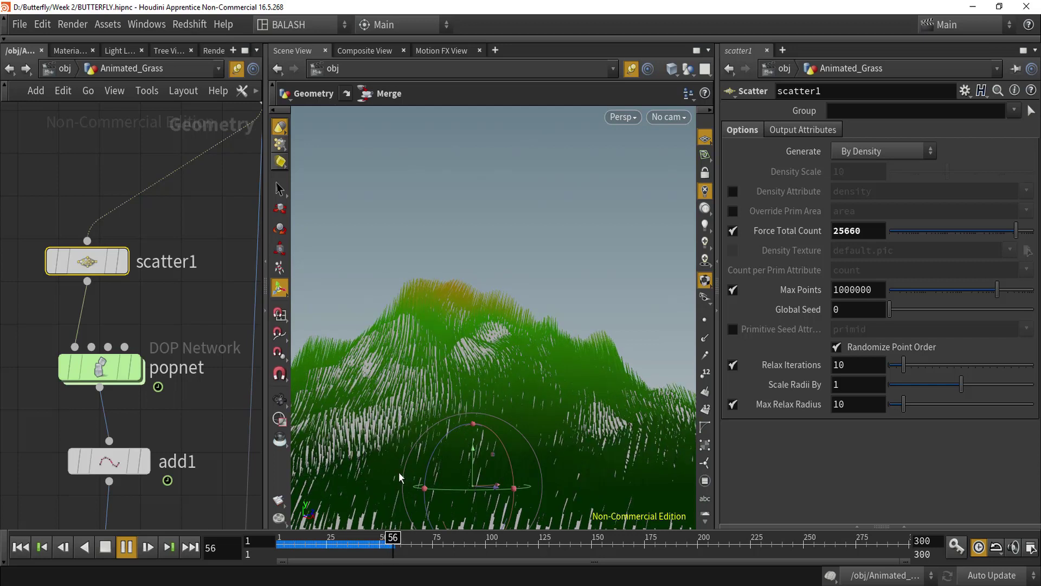
pyautogui.moveTo(358, 543); pyautogui.dragTo(355, 543)
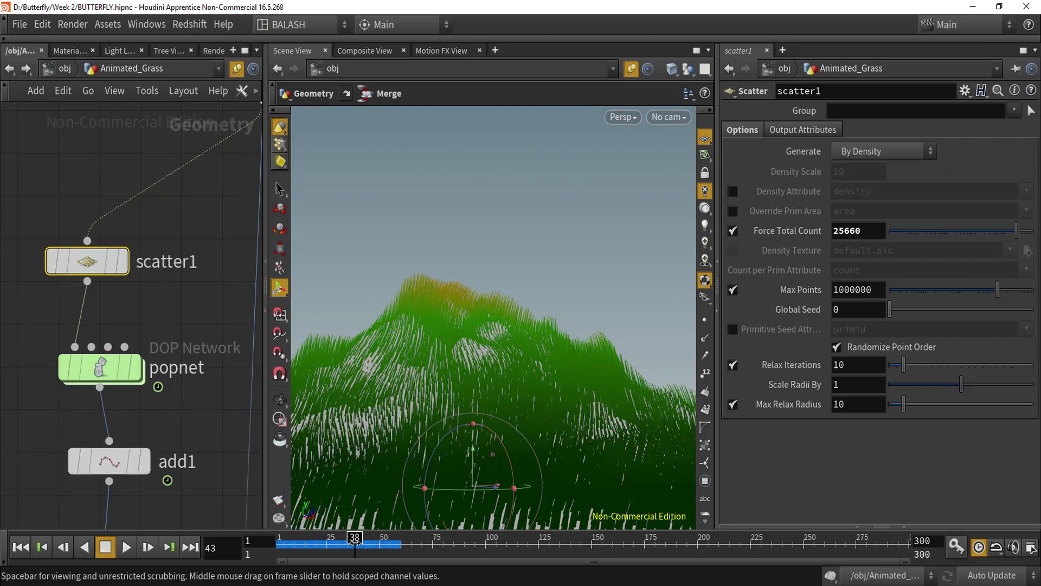
pyautogui.keyDown('alt'); pyautogui.moveTo(399, 419); pyautogui.dragTo(502, 398); pyautogui.keyUp('alt')
# - Go up to the obj level and turn on the display of the STUDIO and BUTTERFLY objects
pyautogui.click(64, 69)
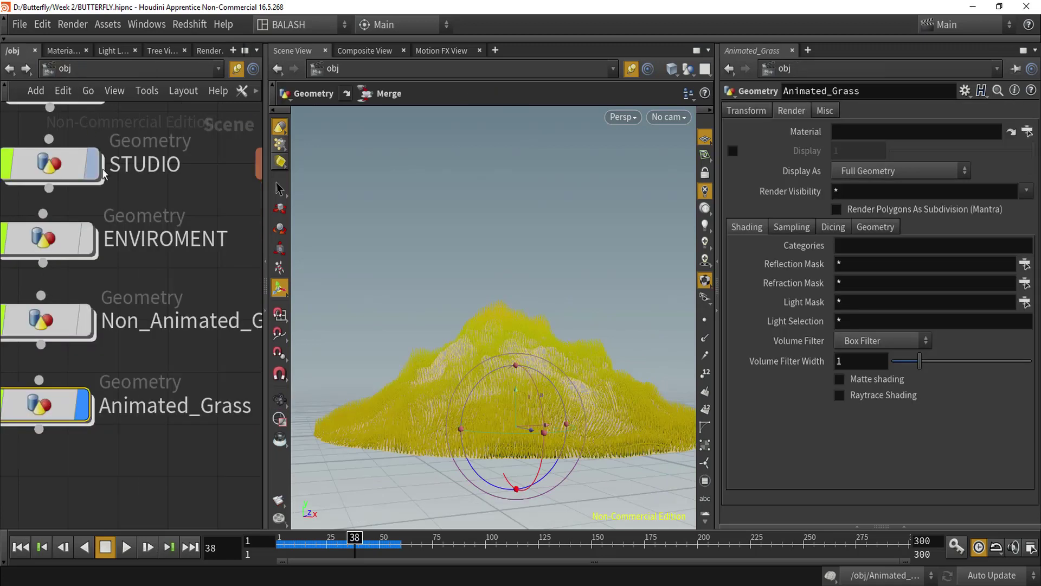
pyautogui.scroll(-3, 121, 382)
pyautogui.moveTo(122, 382); pyautogui.dragTo(126, 462, button='middle')
pyautogui.scroll(1, 110, 319)
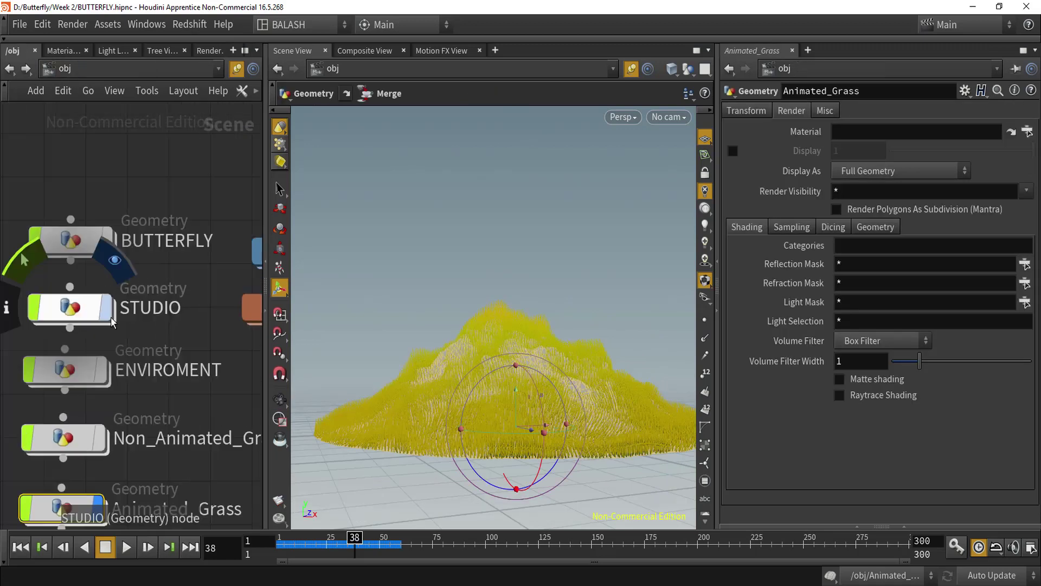
pyautogui.click(106, 309)
pyautogui.click(111, 242)
# - Frame the butterfly above the grass hill, save the scene file and play the animation from frame 38
pyautogui.moveTo(510, 421); pyautogui.dragTo(395, 353)
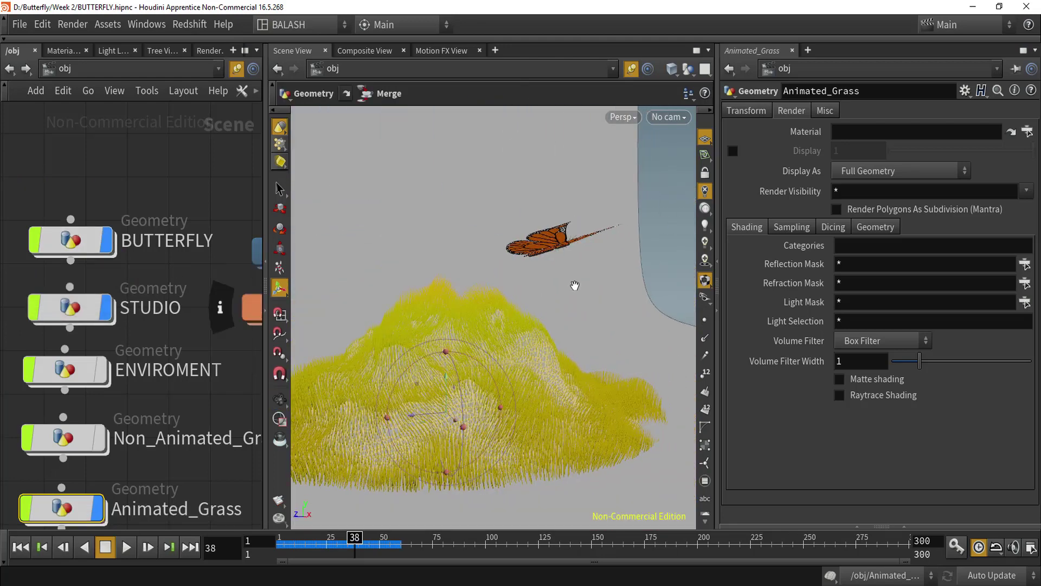
pyautogui.press('space')
pyautogui.moveTo(607, 326); pyautogui.dragTo(672, 360)
pyautogui.scroll(4, 438, 345)
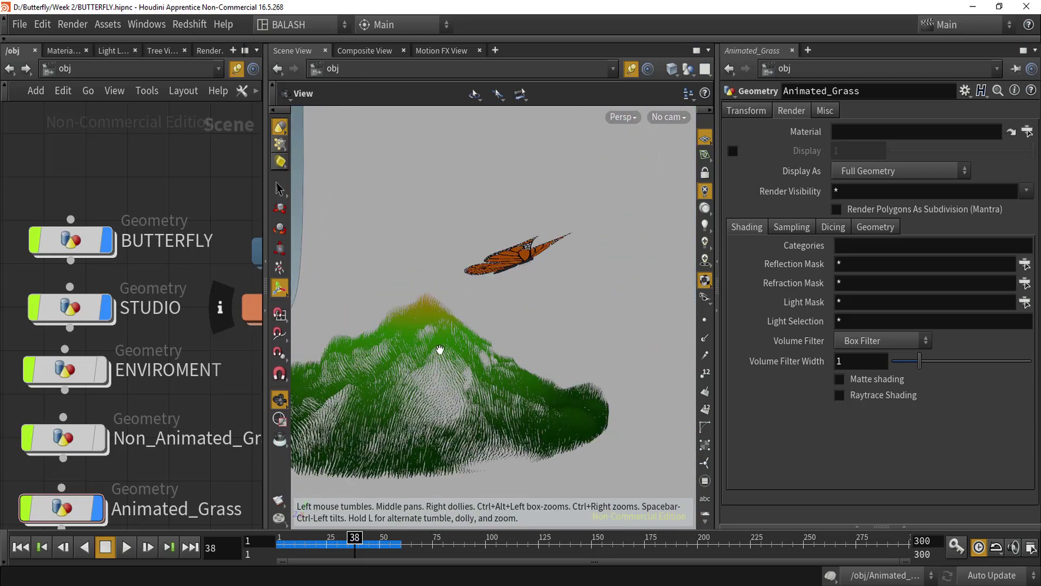
pyautogui.moveTo(439, 351); pyautogui.dragTo(490, 341, button='middle')
pyautogui.moveTo(490, 341); pyautogui.dragTo(493, 342)
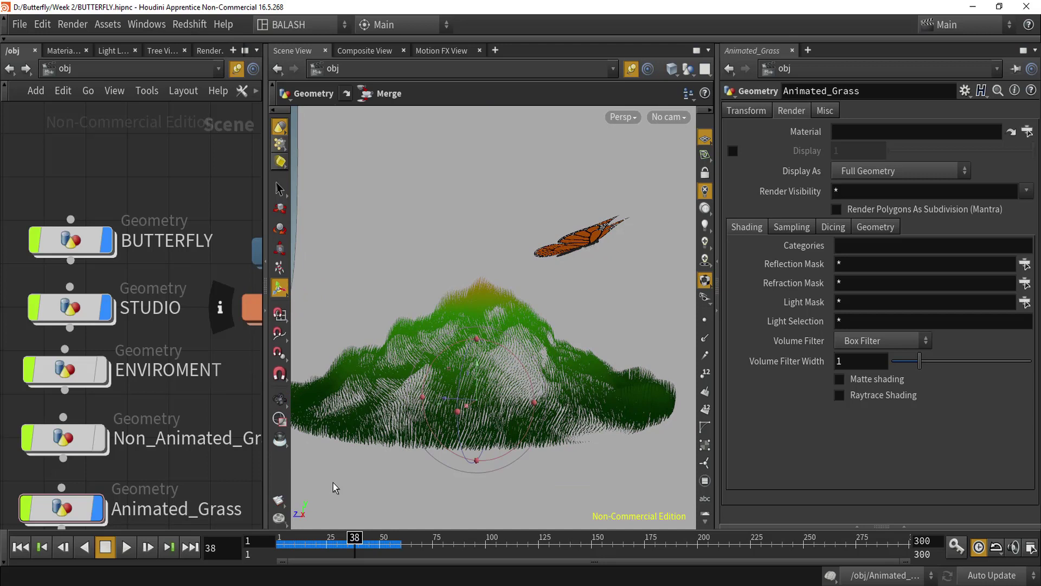
pyautogui.hotkey('ctrl', 's')
pyautogui.click(127, 548)
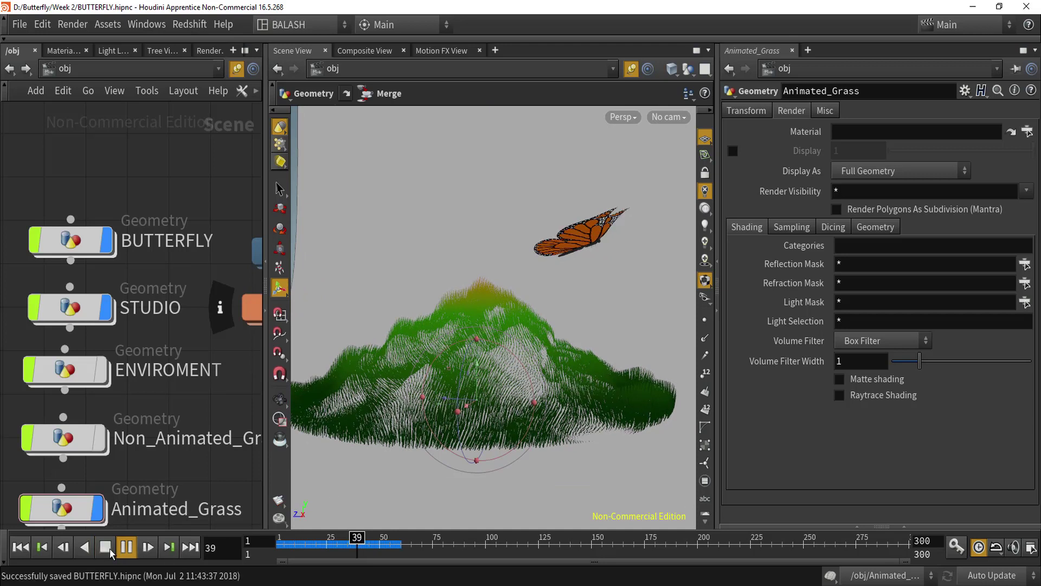